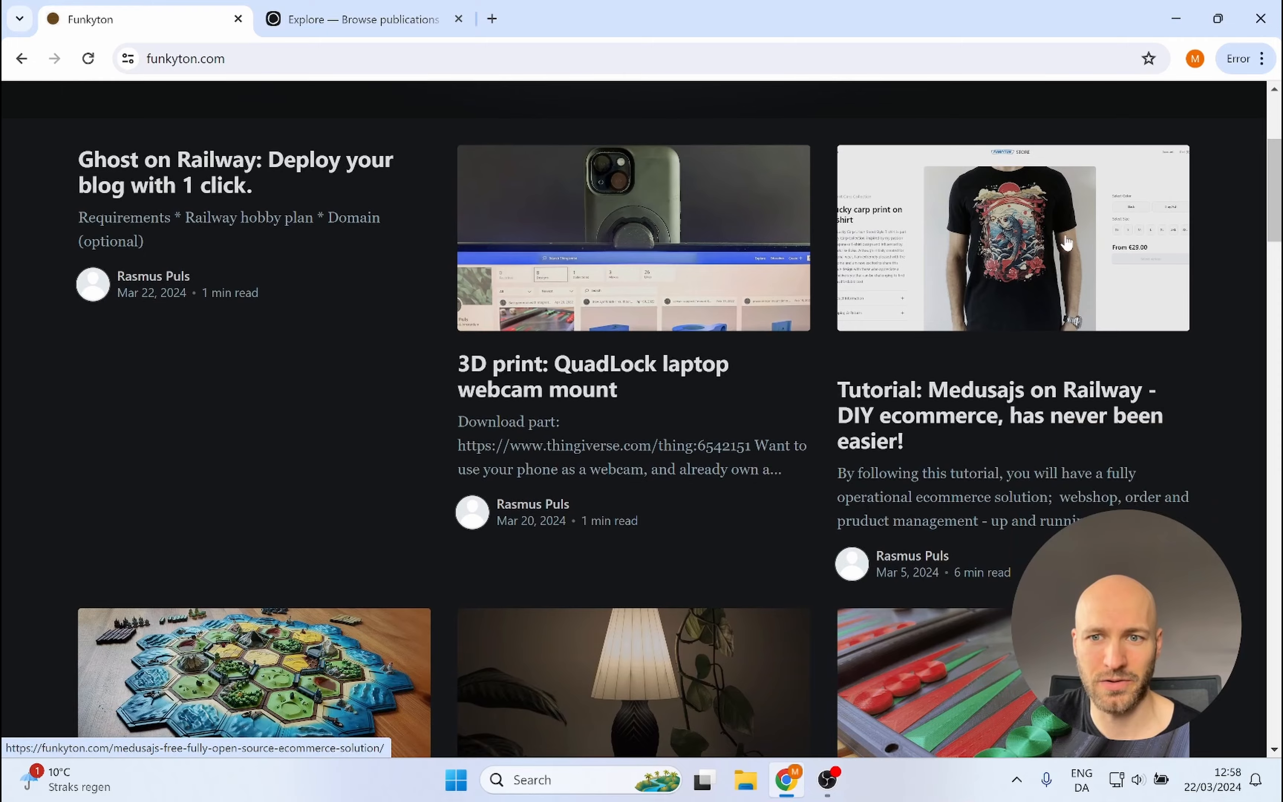
Browse the QuadLock laptop webcam mount post, then return home and open the Ghost on Railway article.
scroll(986, 350, down, 2)
scroll(959, 334, down, 3)
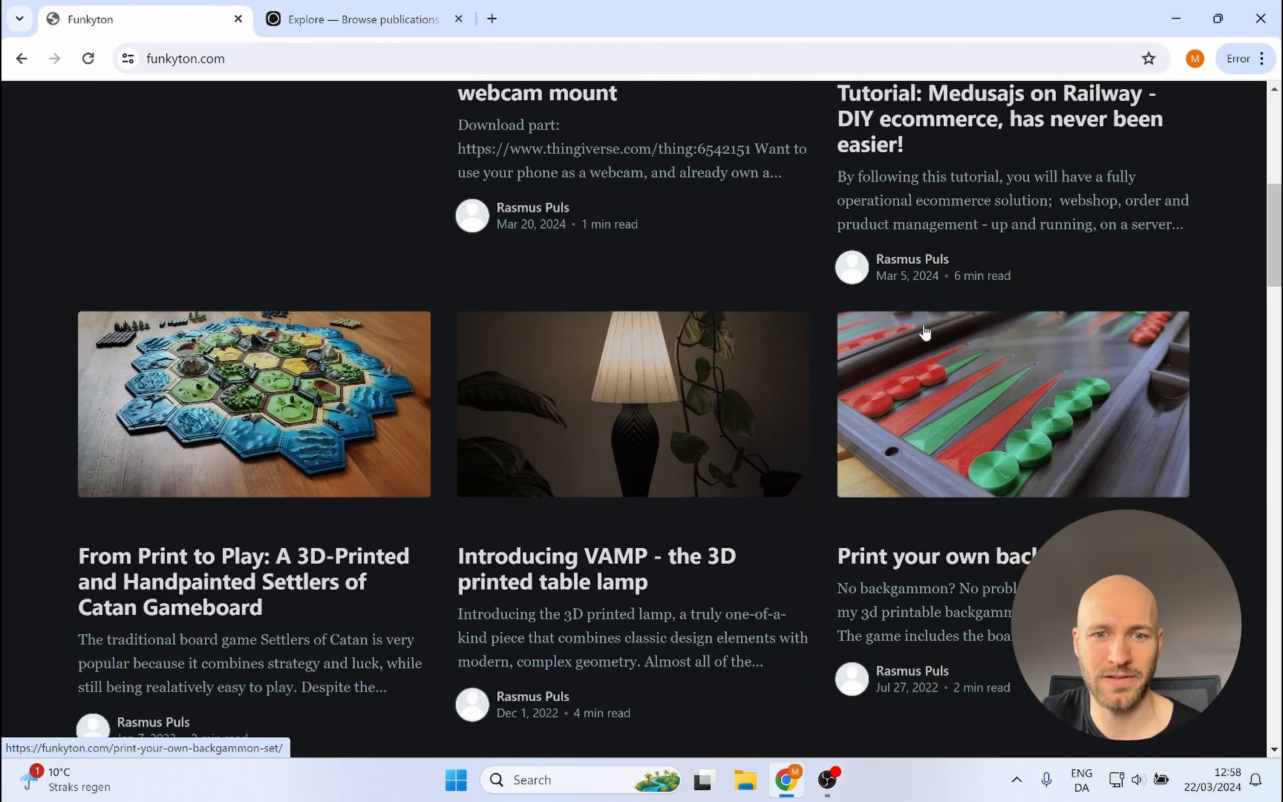
scroll(785, 339, up, 4)
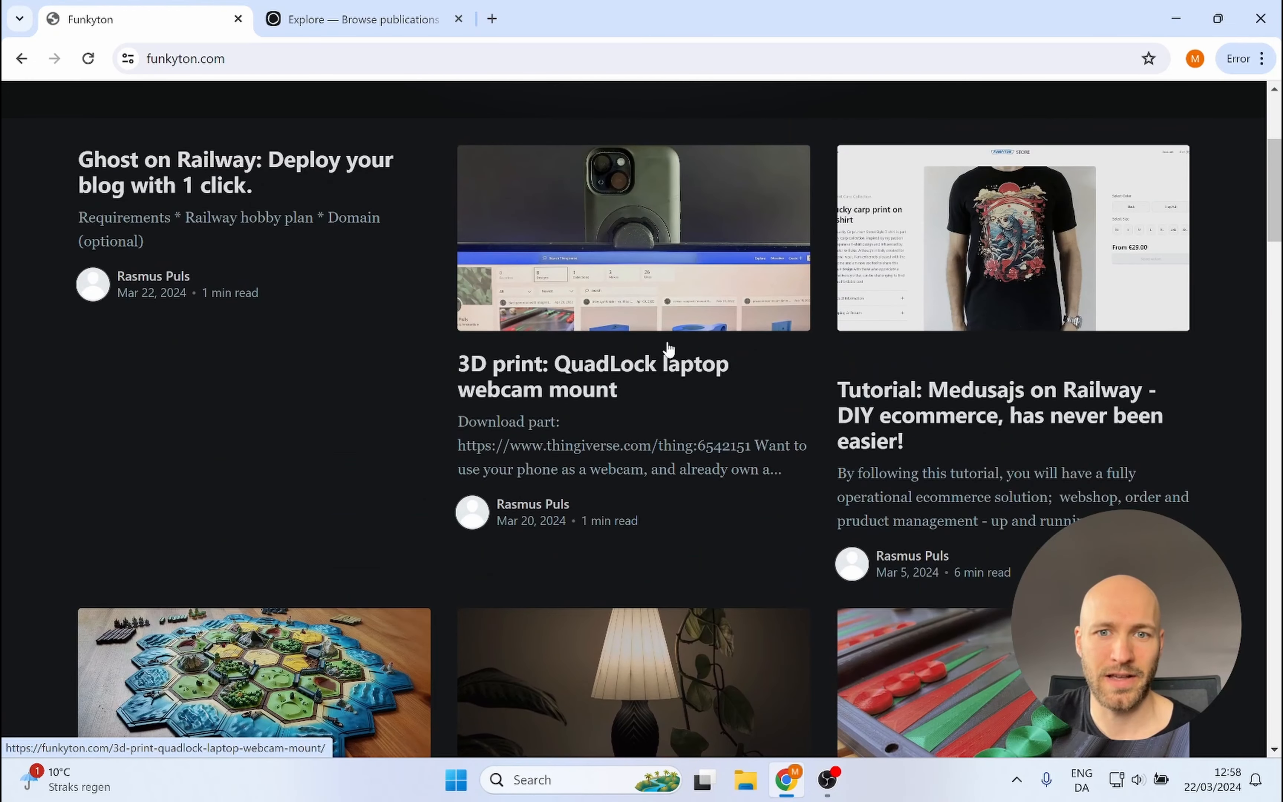
click(630, 373)
scroll(618, 286, down, 8)
scroll(622, 256, down, 10)
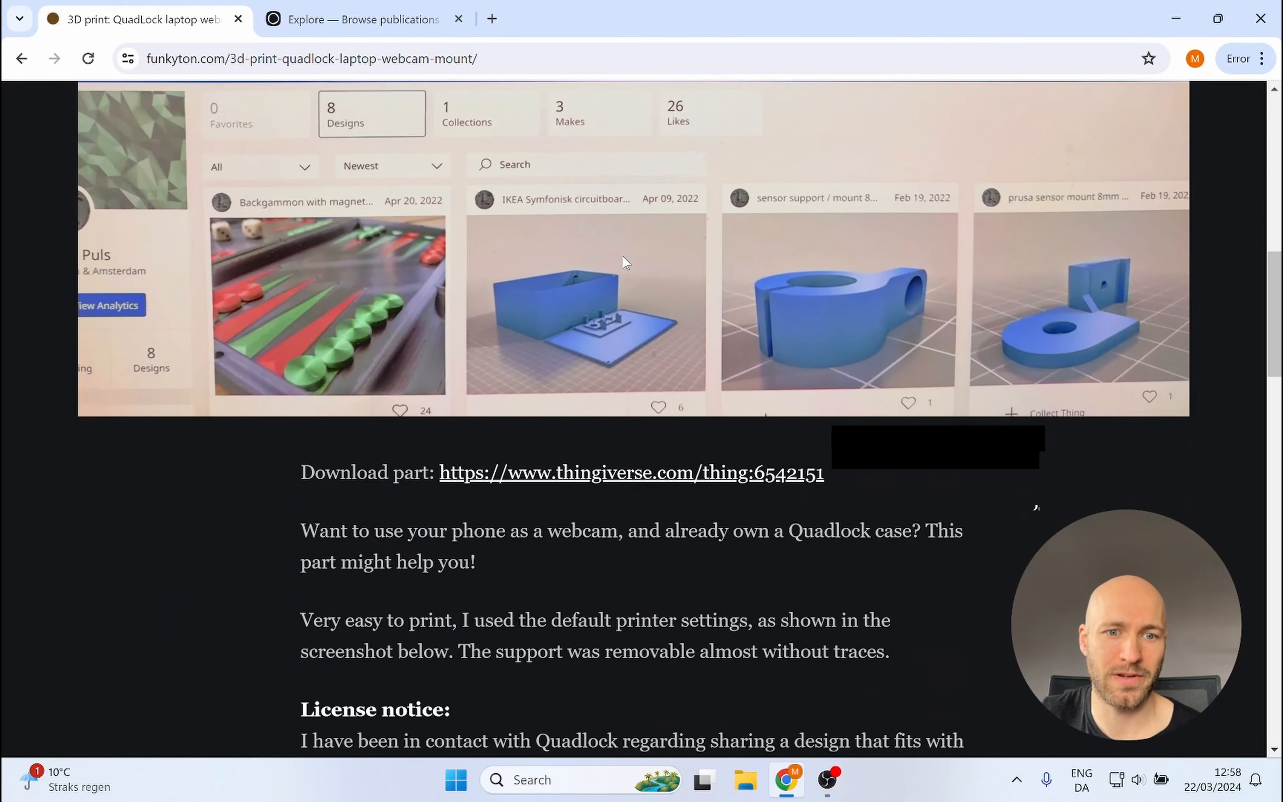
scroll(620, 260, down, 10)
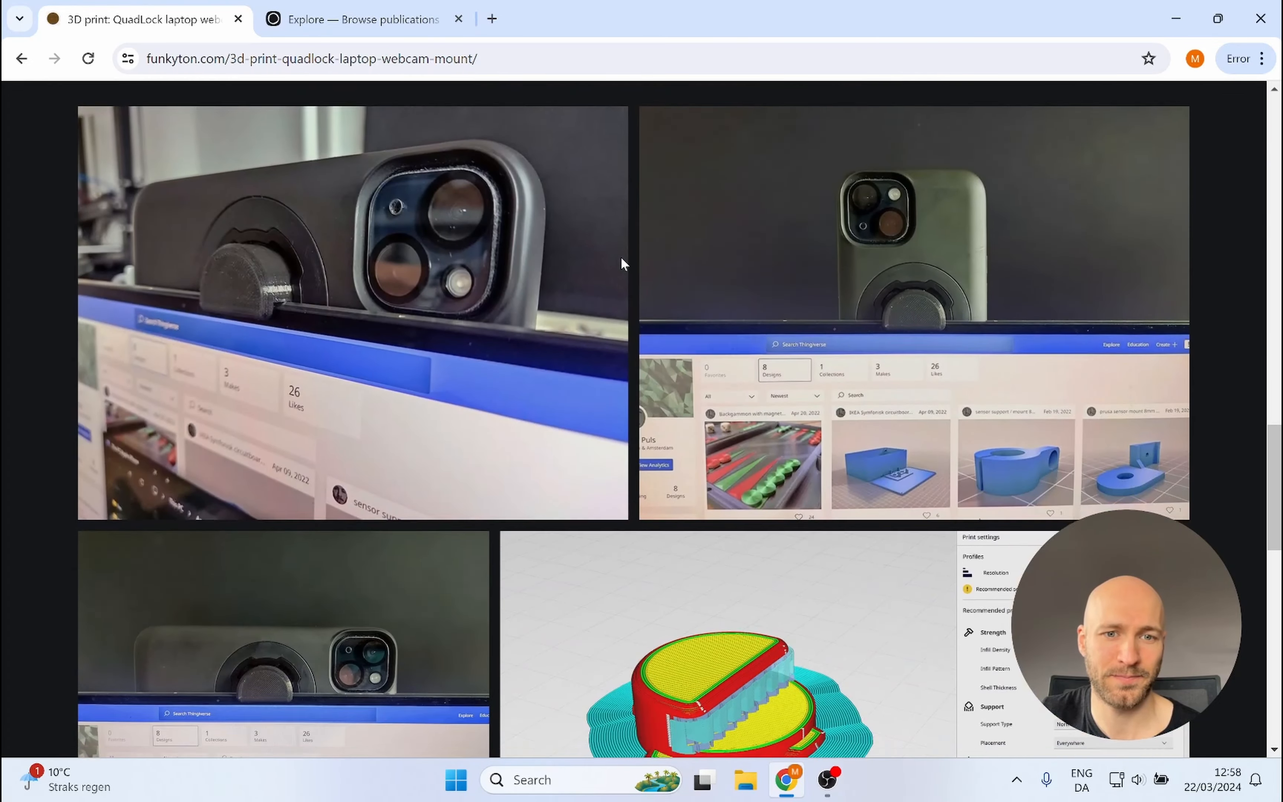
scroll(615, 265, up, 16)
scroll(604, 272, up, 10)
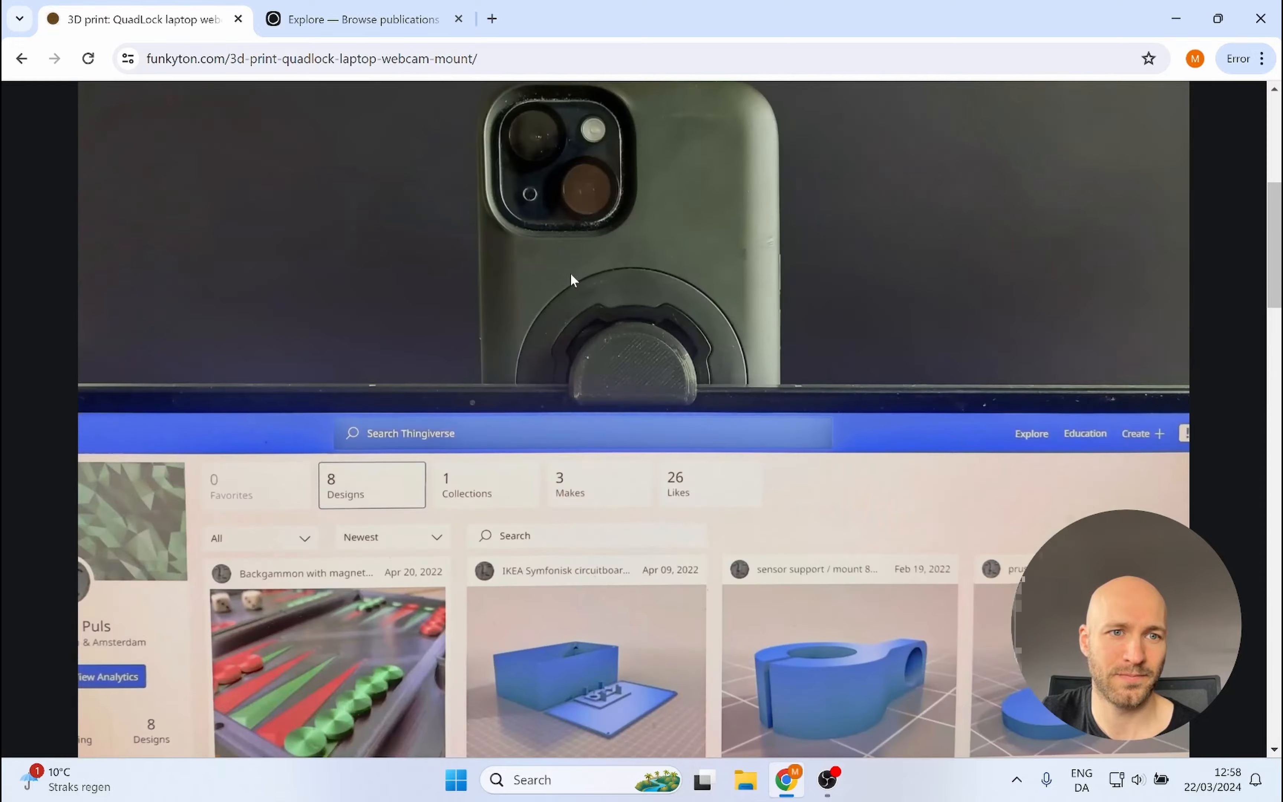
click(190, 112)
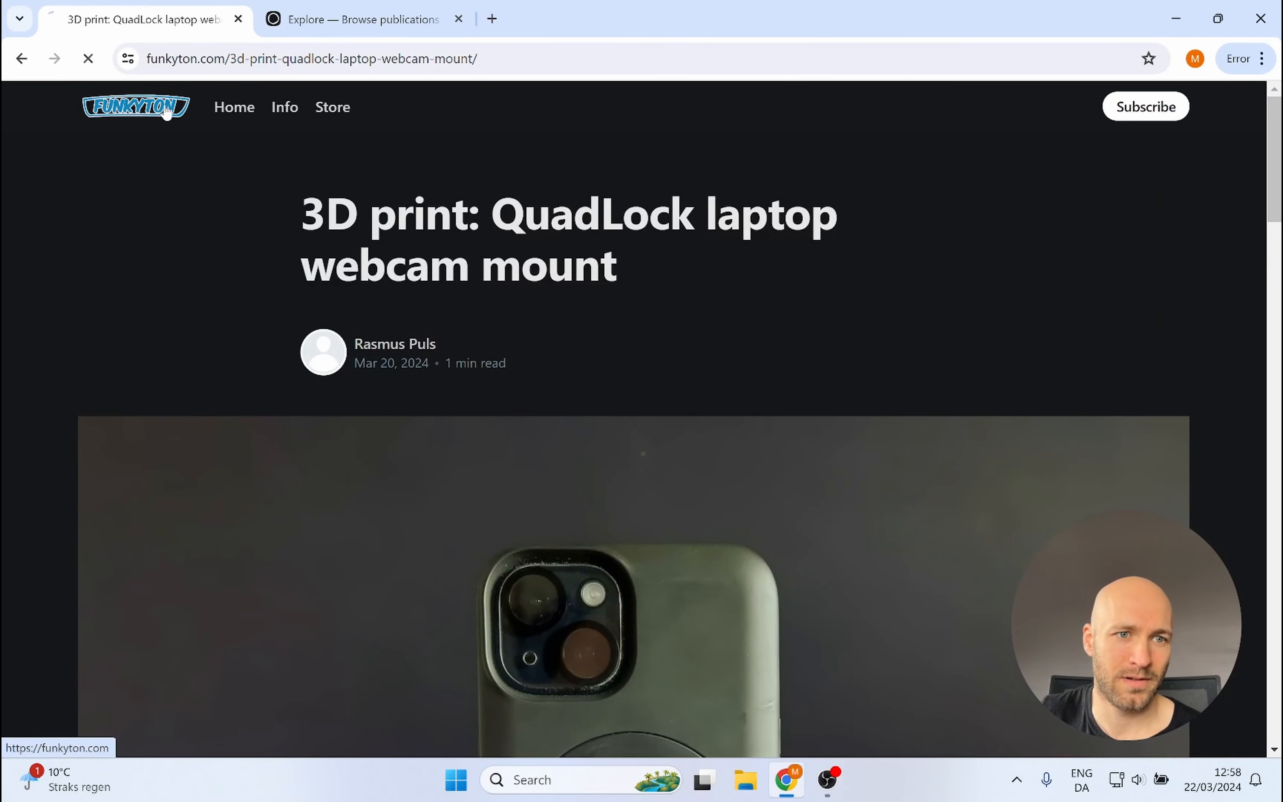
click(226, 460)
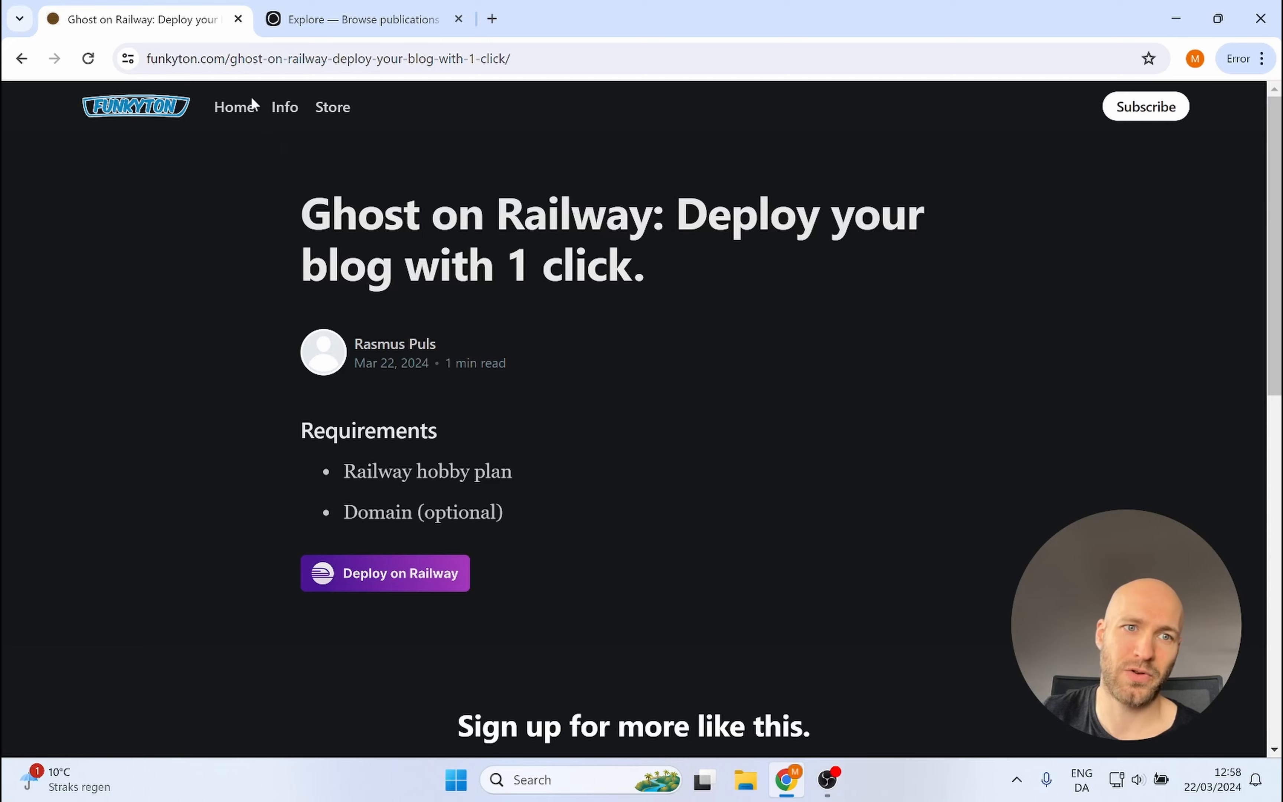
click(209, 58)
click(228, 60)
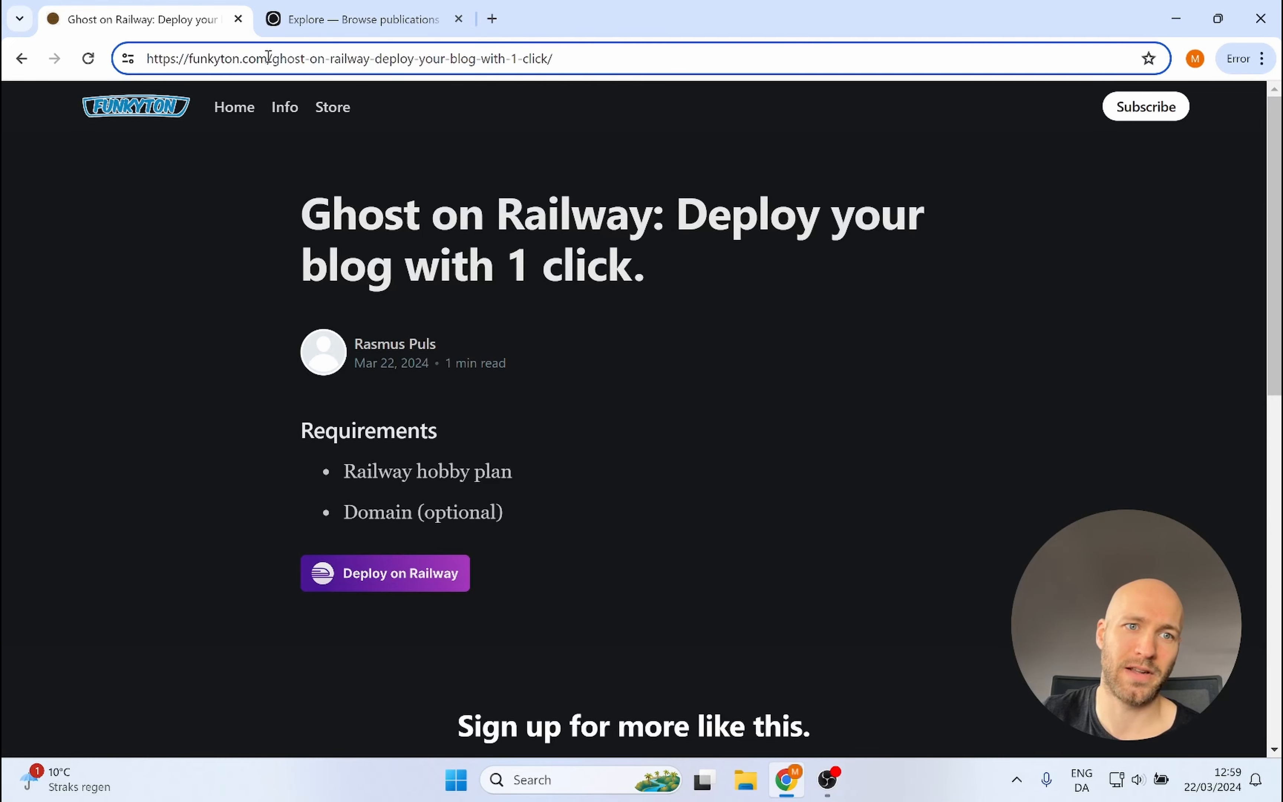
drag(269, 58, 147, 58)
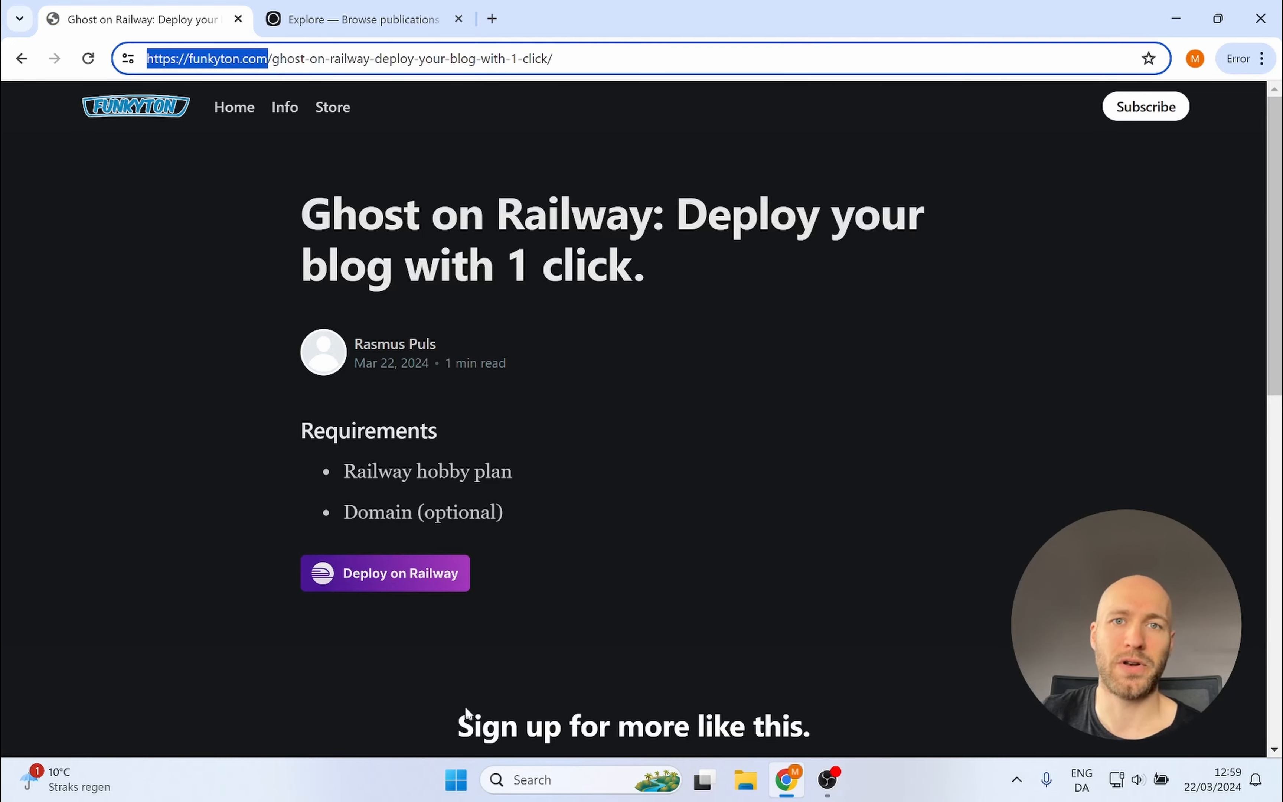
click(374, 583)
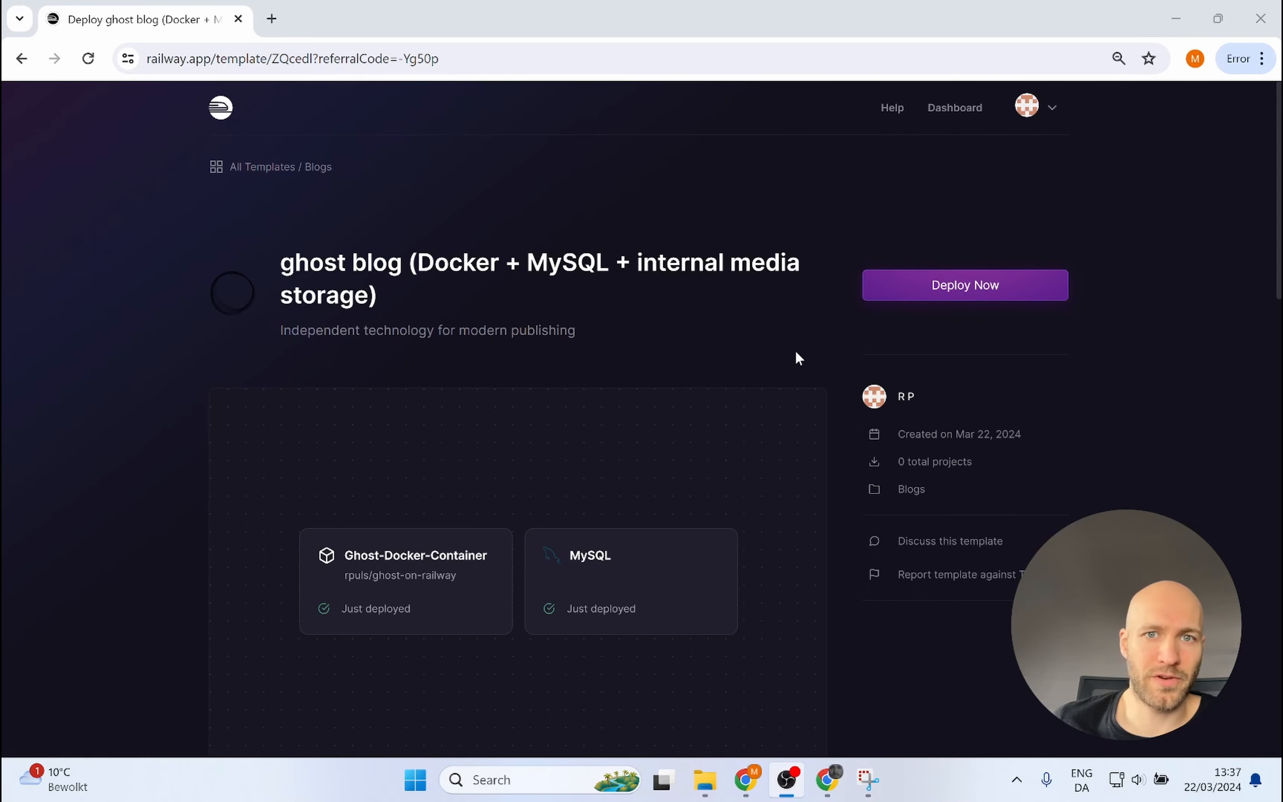
Deploy the ghost blog template as a new Railway project with MySQL and ghost-docker-container.
click(932, 296)
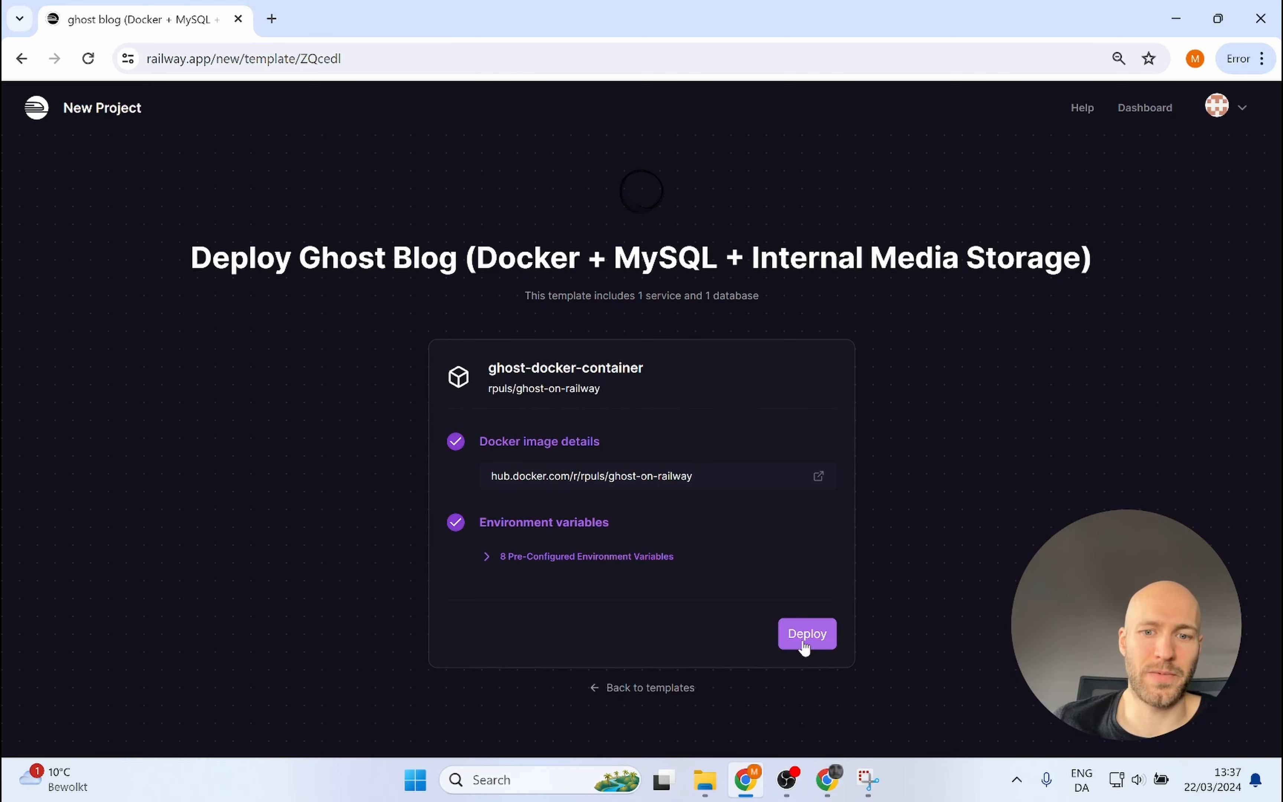
click(804, 645)
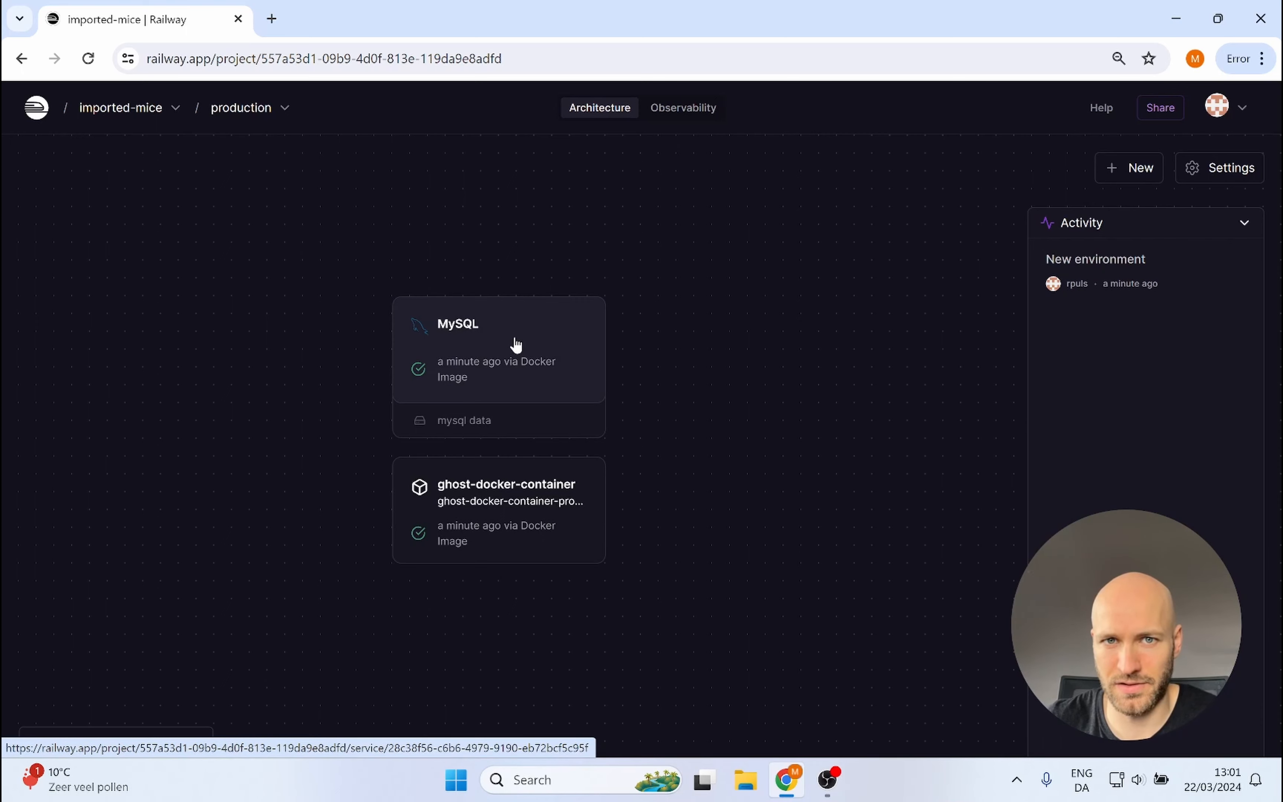
Review the ghost-docker-container deploy logs, then open the service's public URL in a new tab.
click(479, 501)
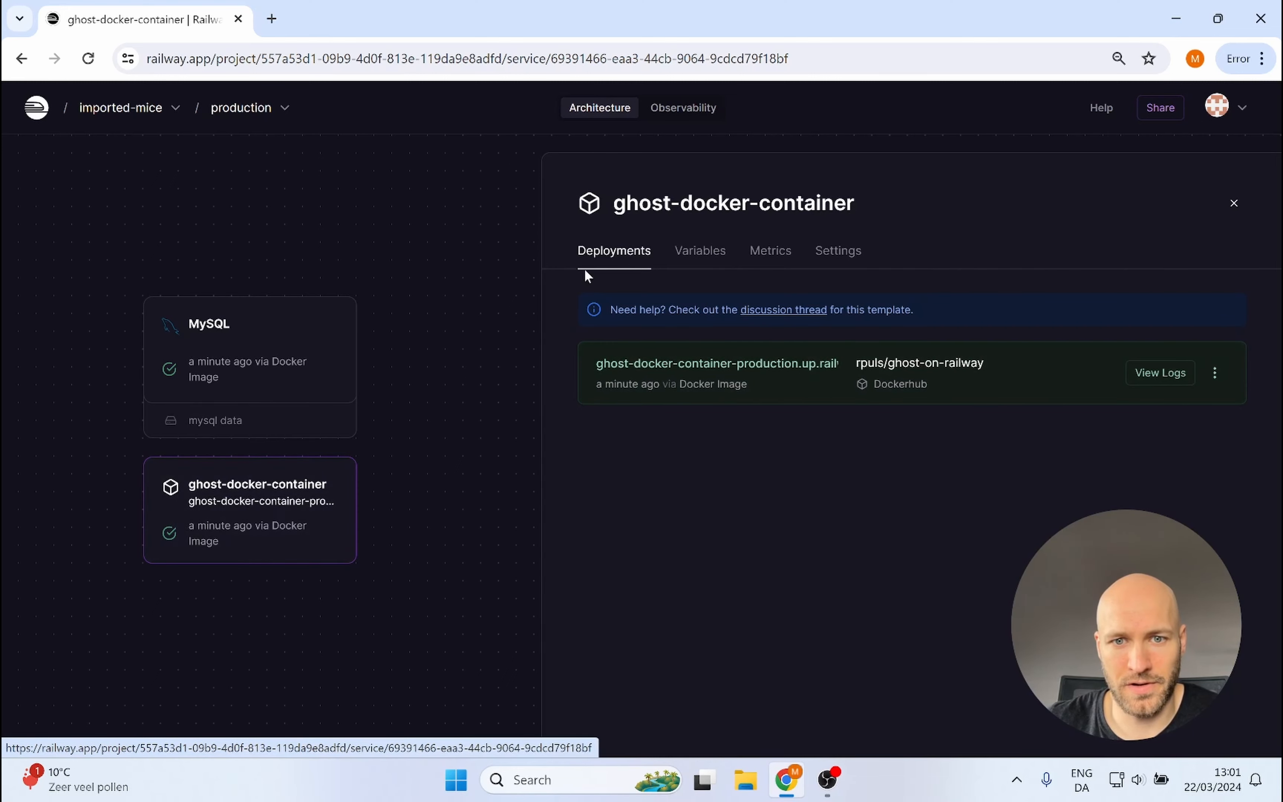
click(1161, 377)
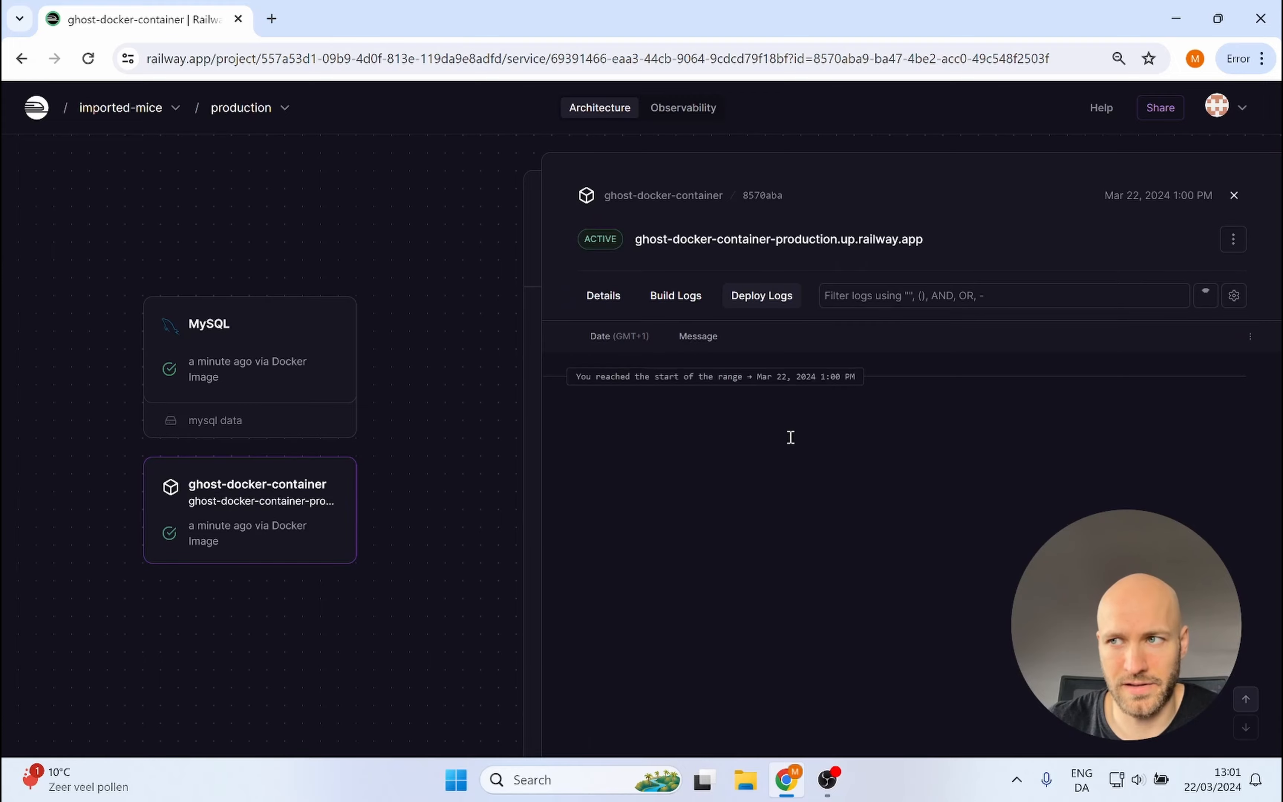
scroll(922, 656, up, 3)
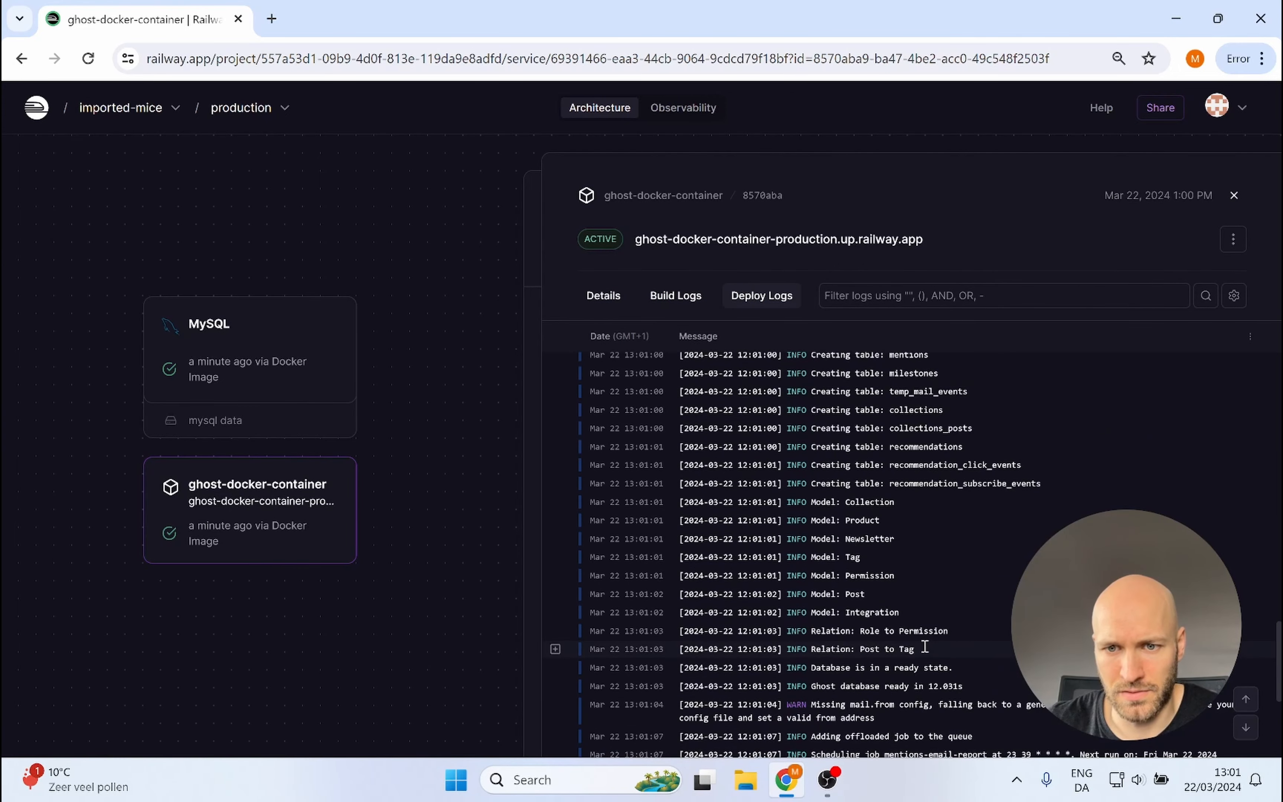
scroll(966, 575, down, 3)
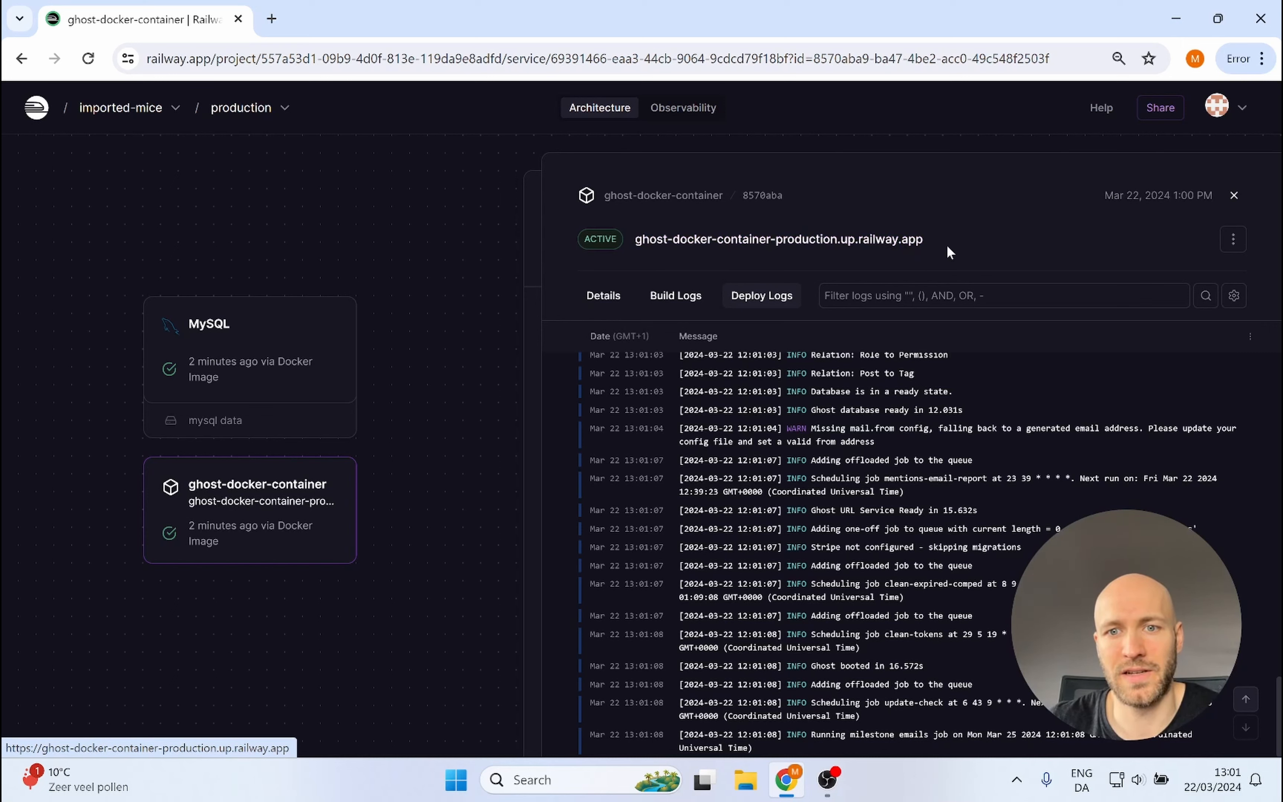
ctrl+click(726, 245)
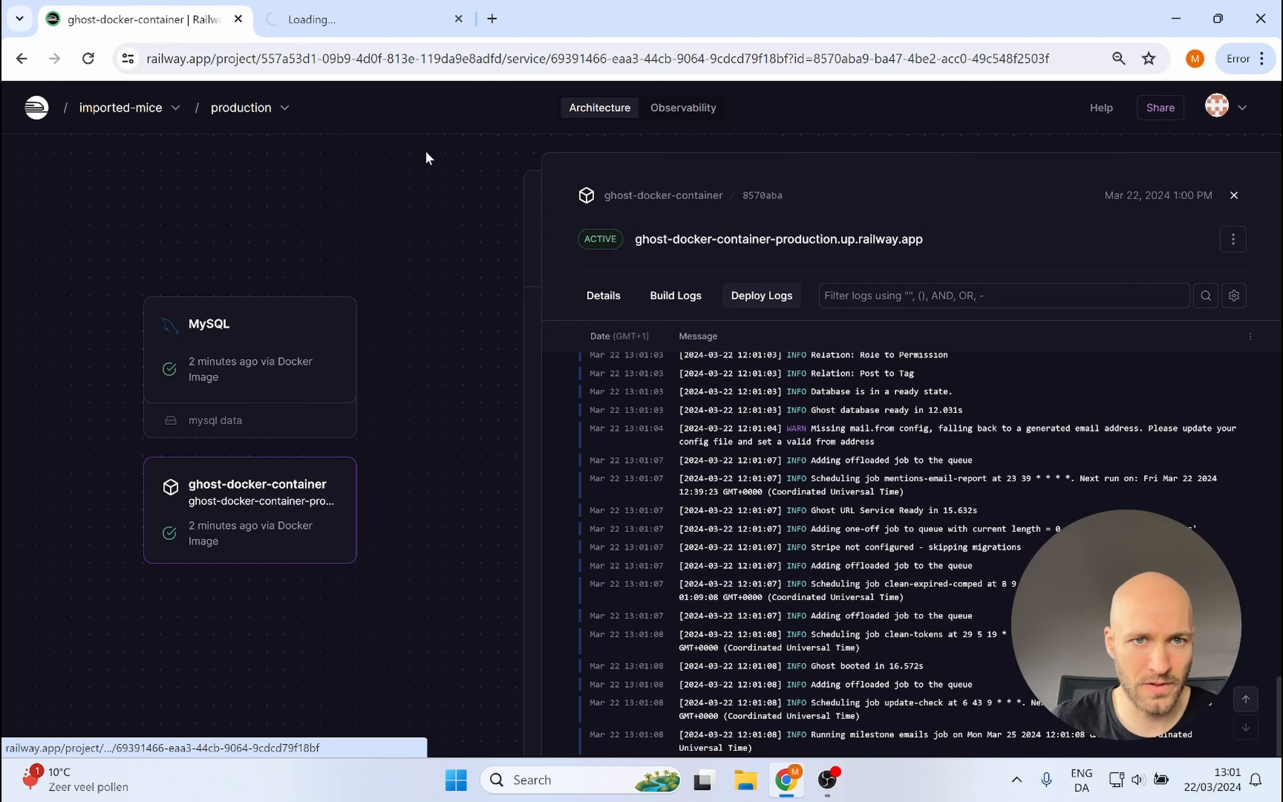
Switch to the newly deployed blog's tab and open its member sign-in form.
click(339, 26)
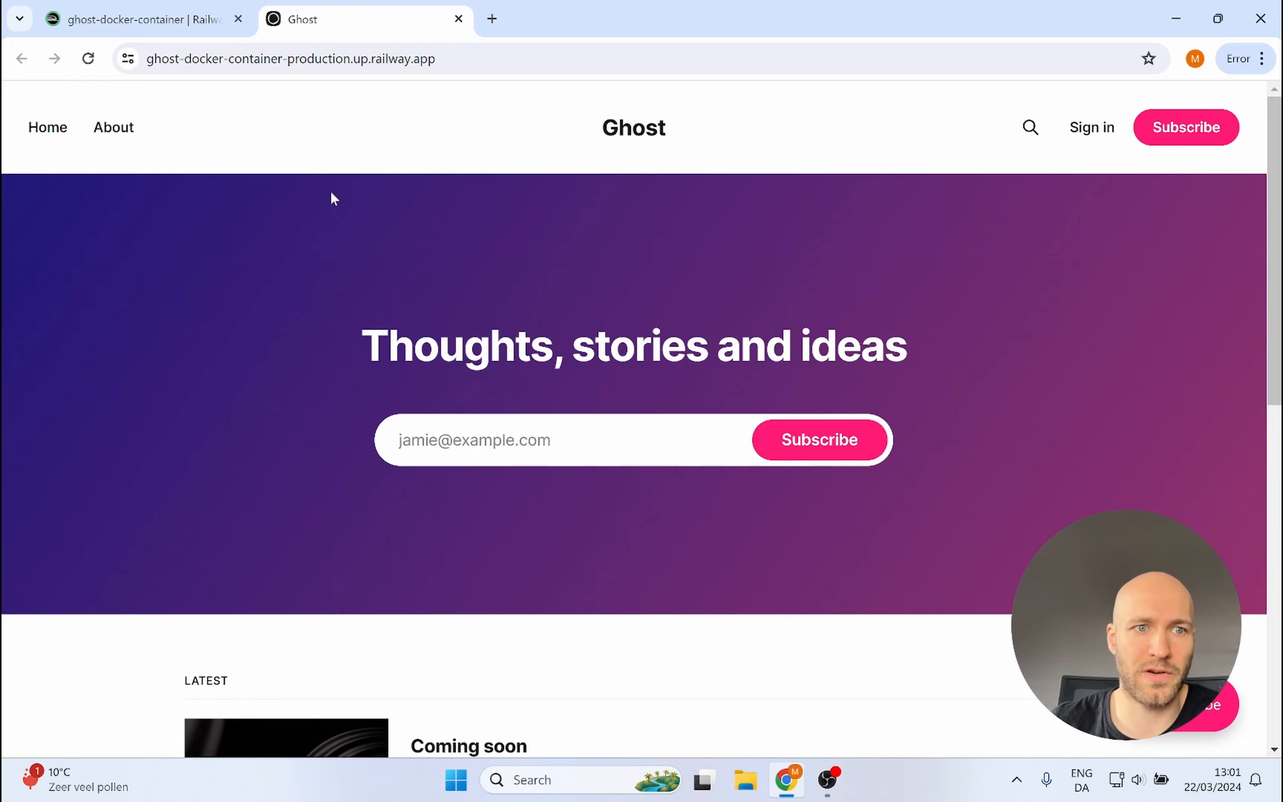
scroll(333, 198, down, 8)
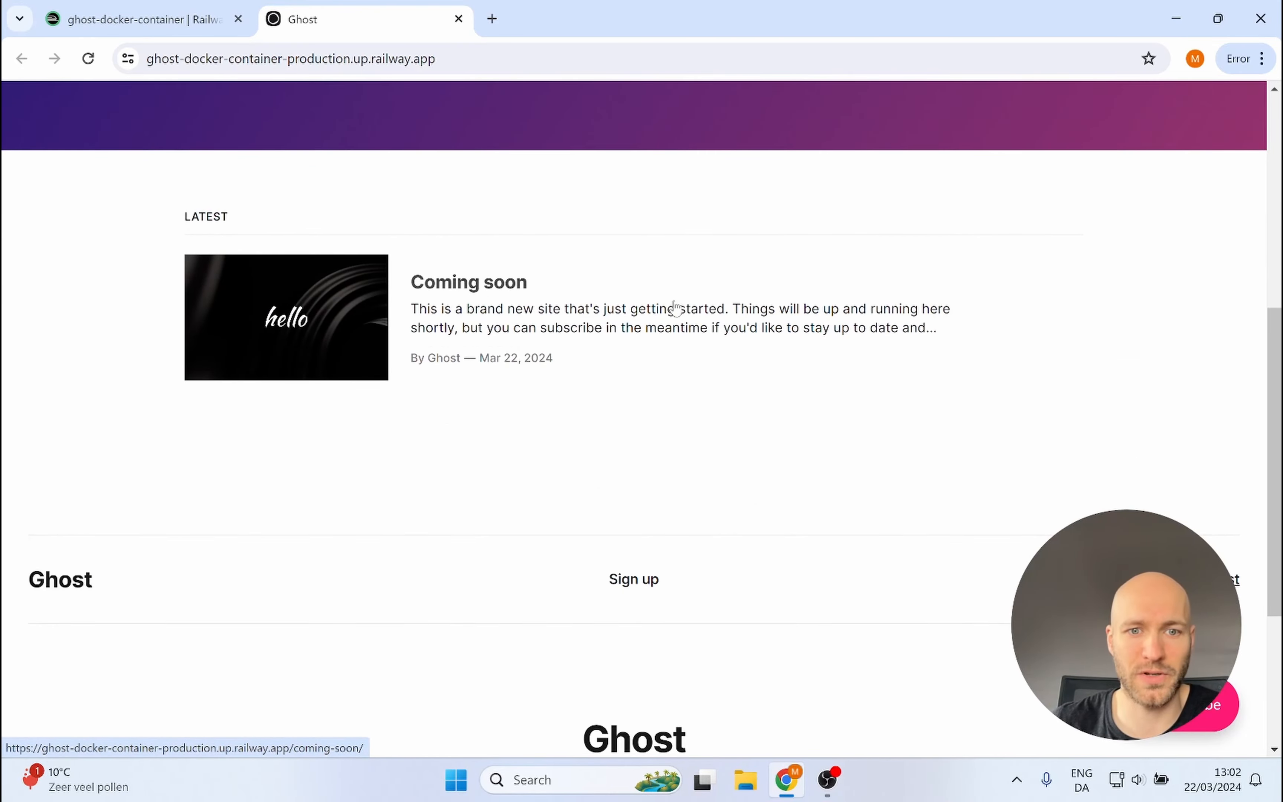
scroll(675, 308, up, 8)
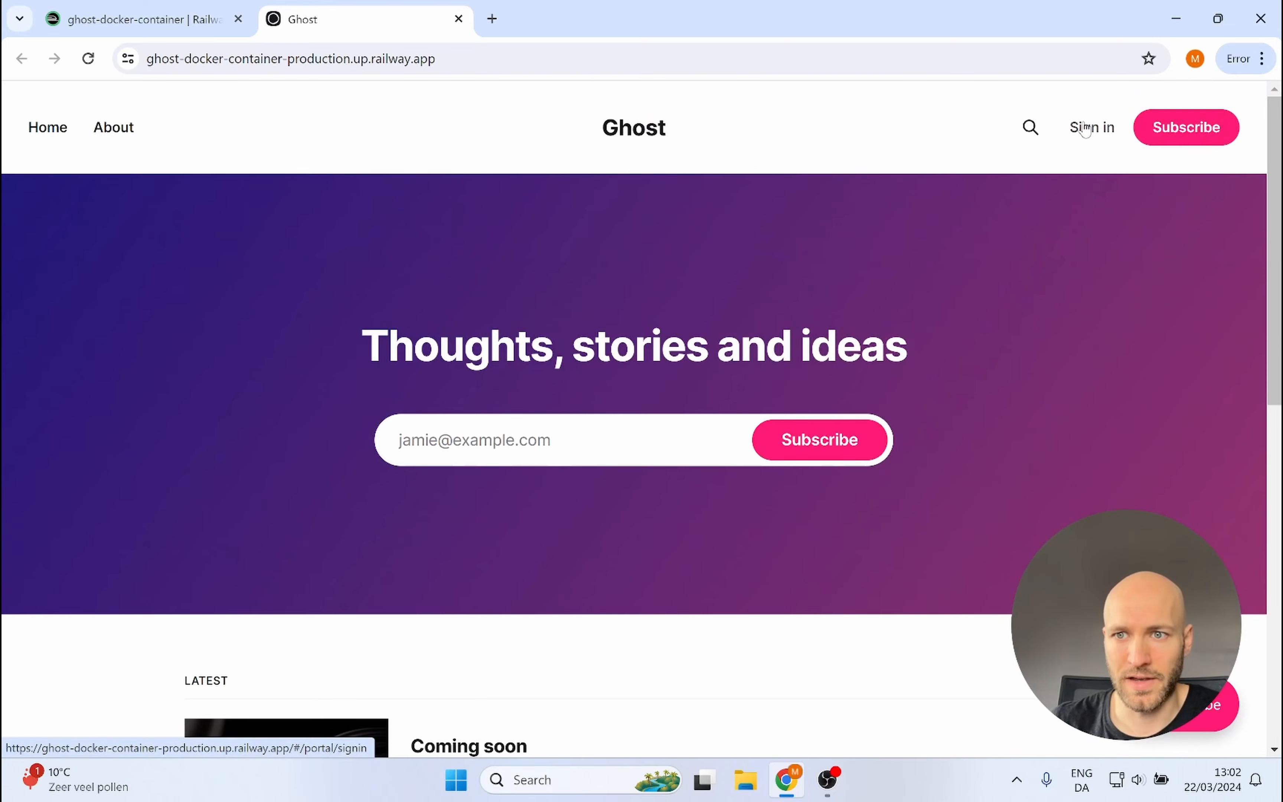
click(1081, 128)
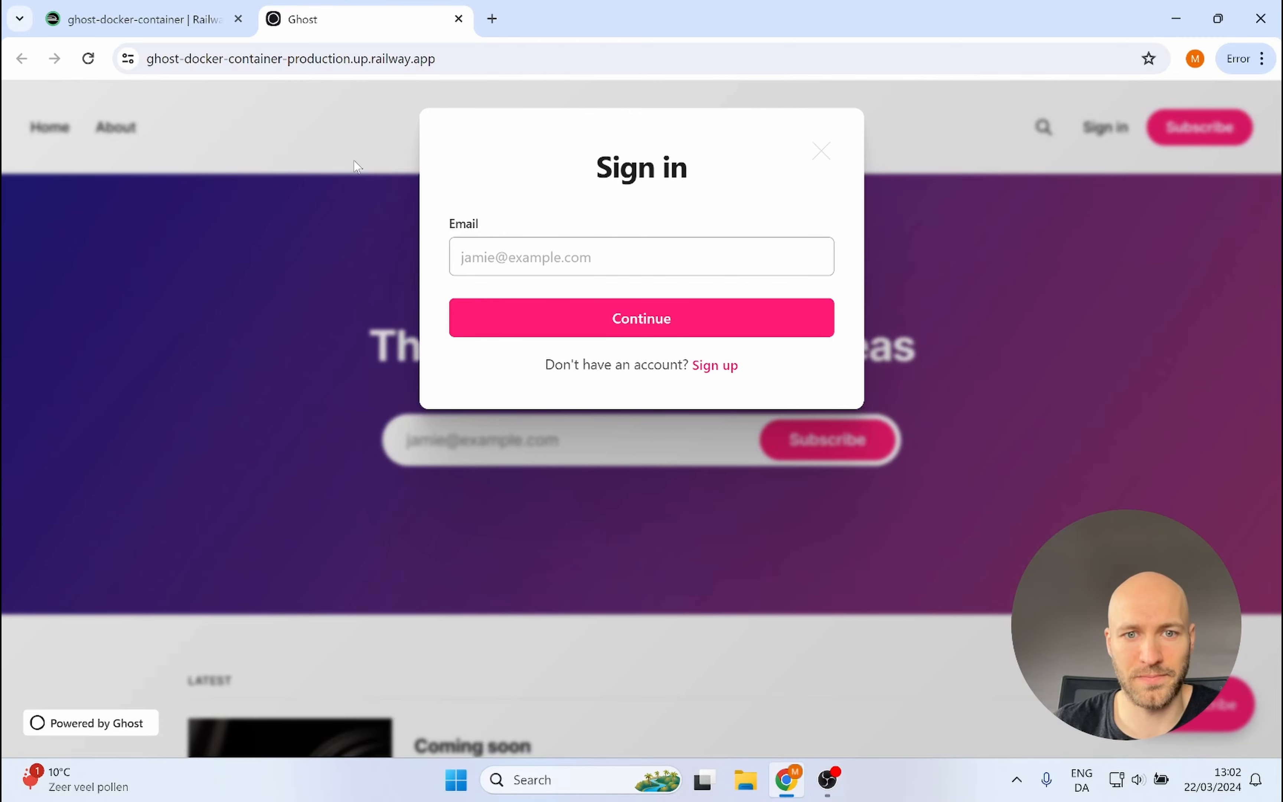
Append /ghost to the blog's address to load the Ghost Admin setup page.
click(514, 61)
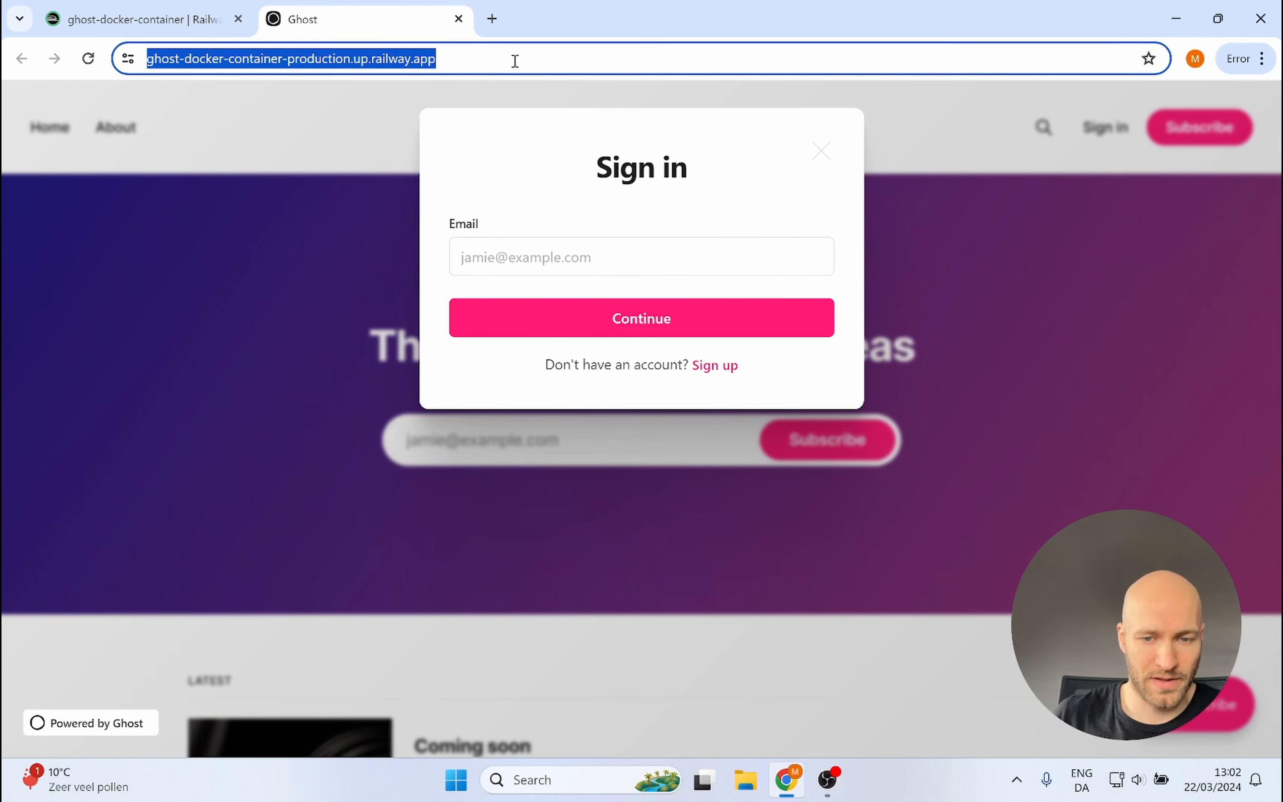
click(515, 61)
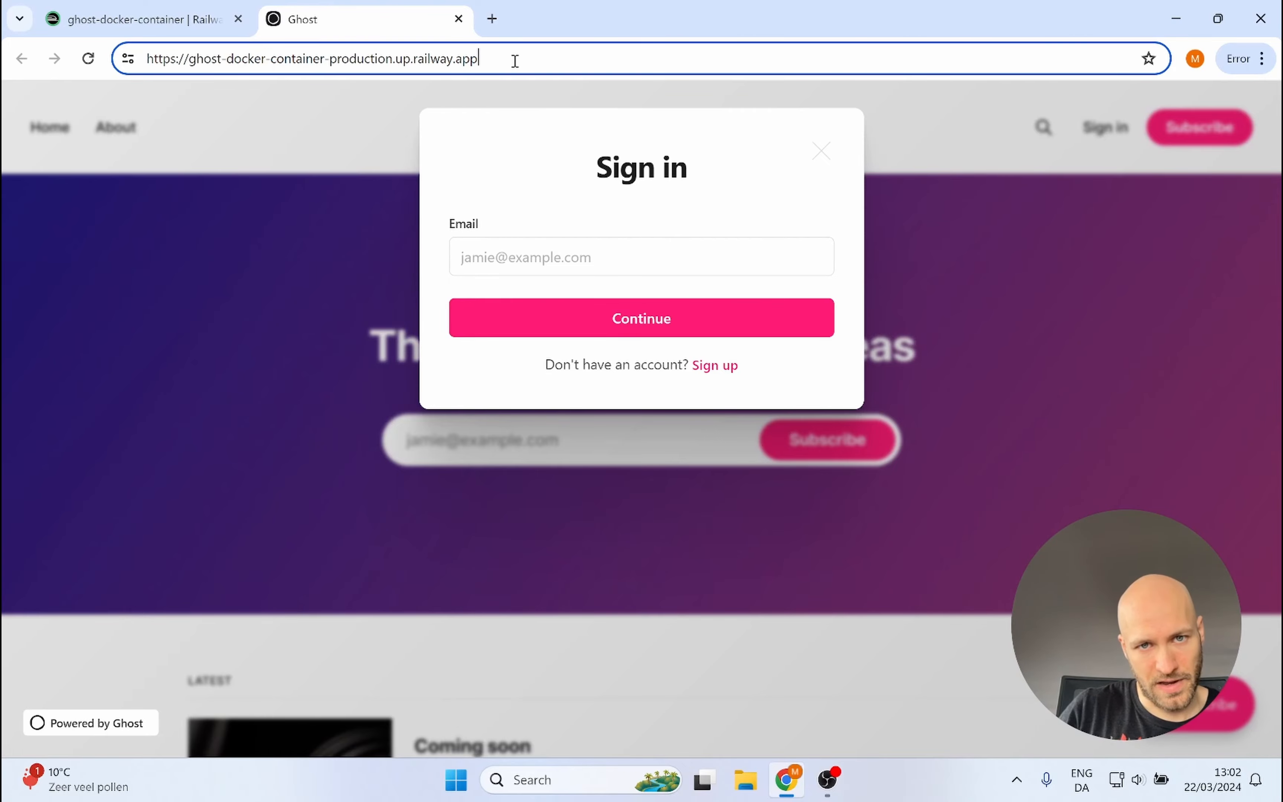
text(/ghost)
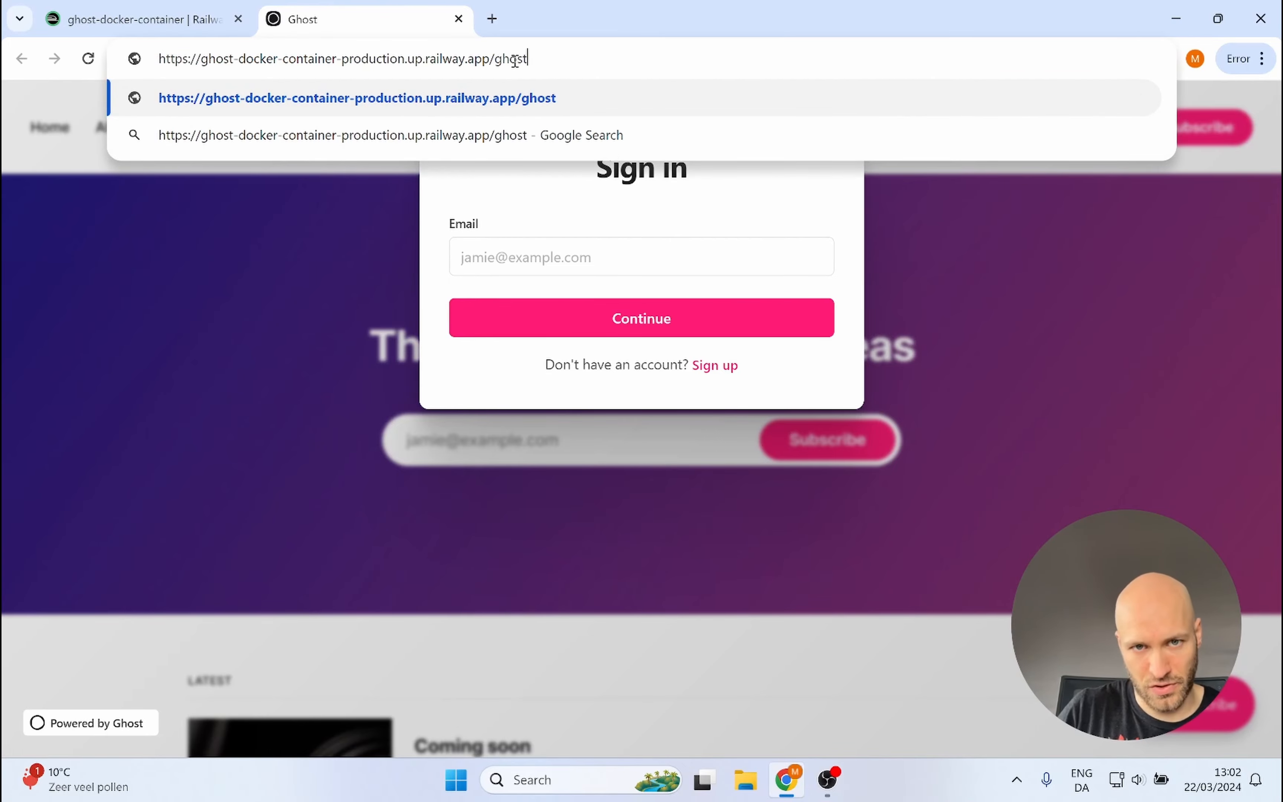
key(Return)
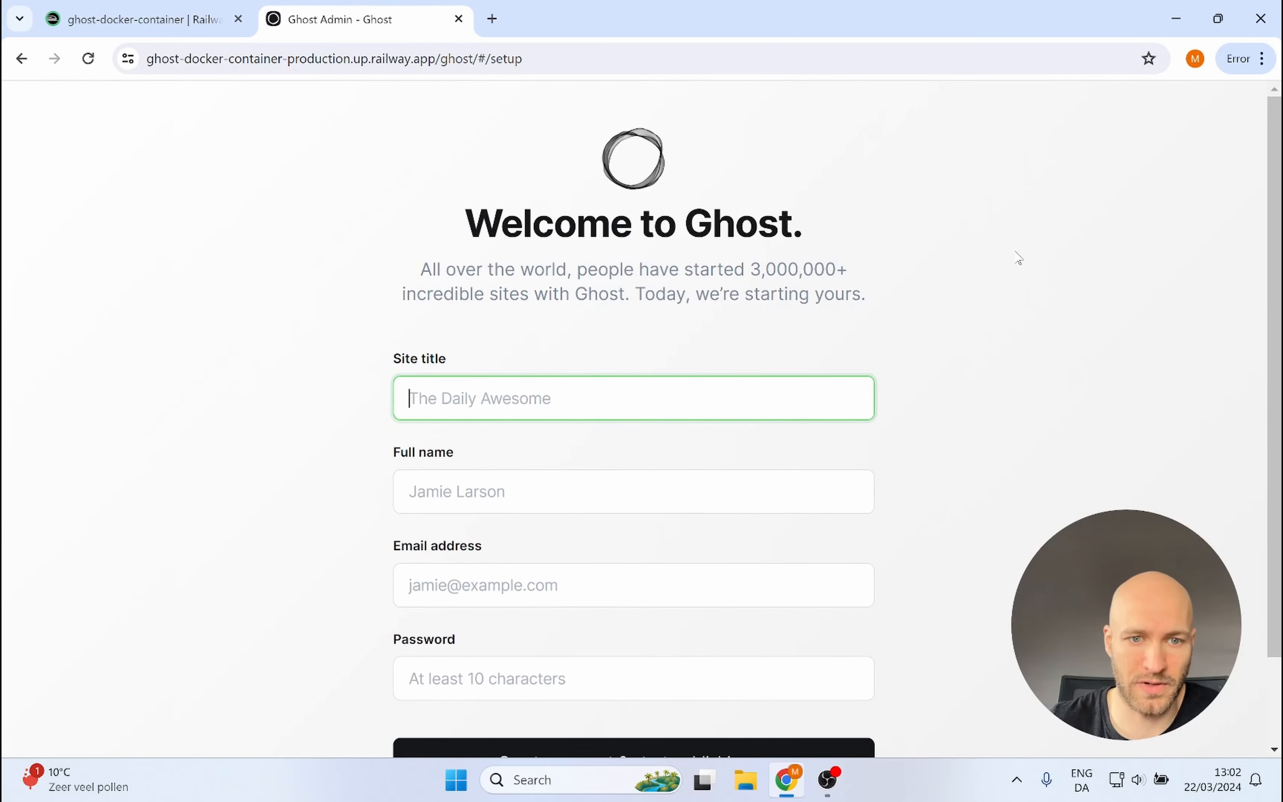
Enter site title 'Demo blog', the owner's full name and the account e-mail address.
scroll(1018, 256, down, 2)
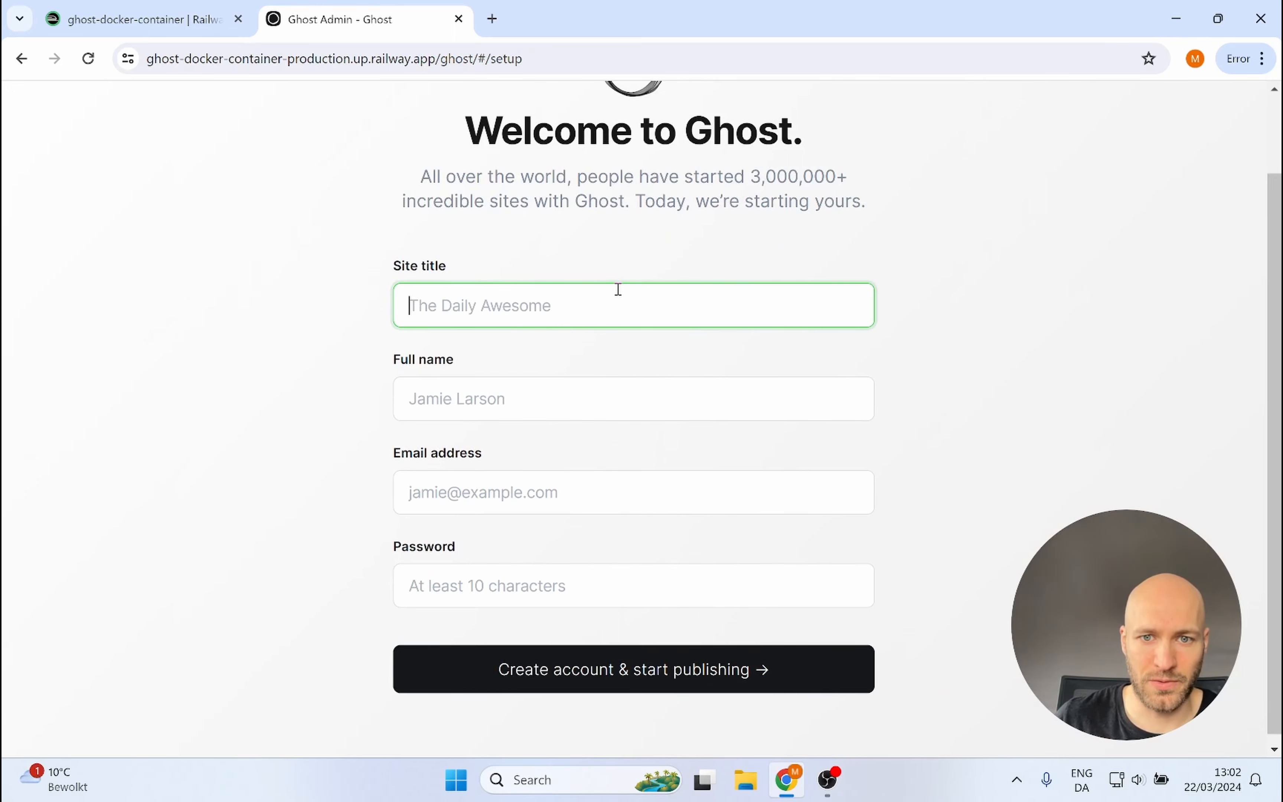
text(D)
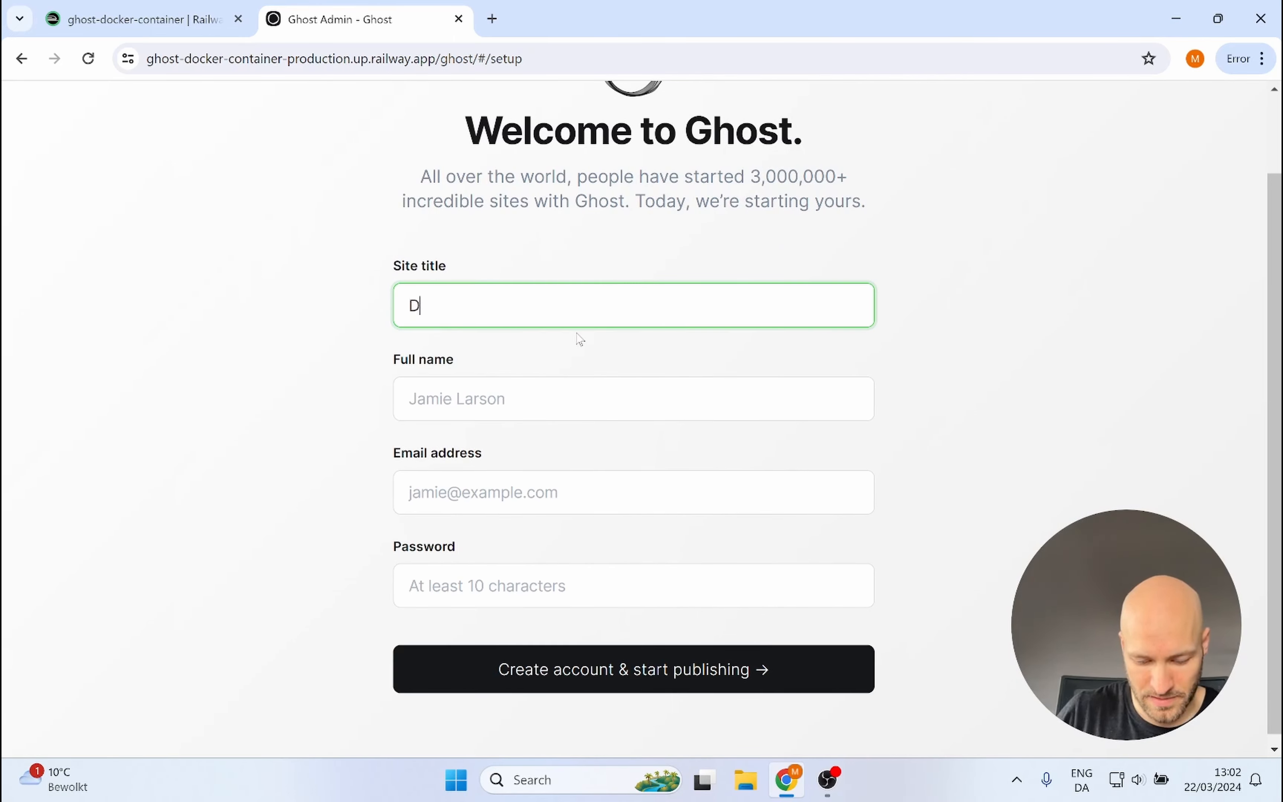
text(emo)
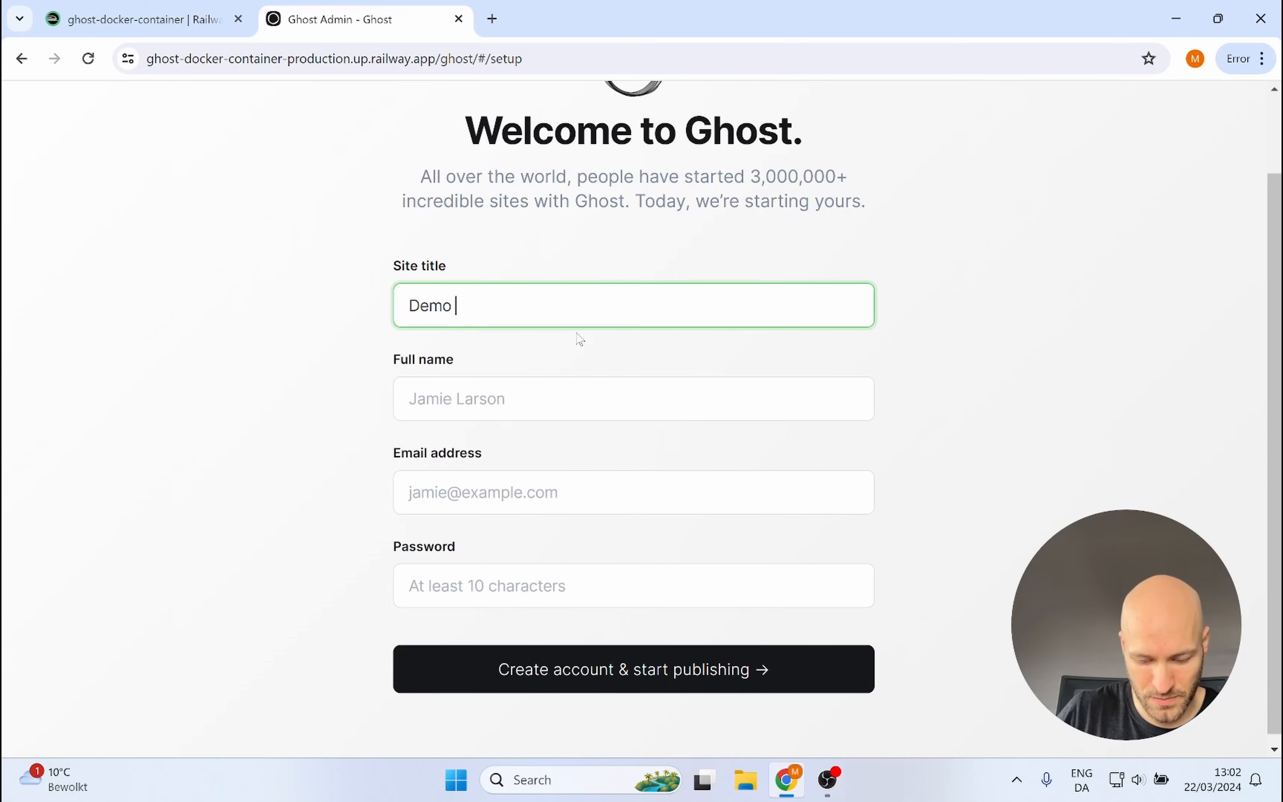
text( blog)
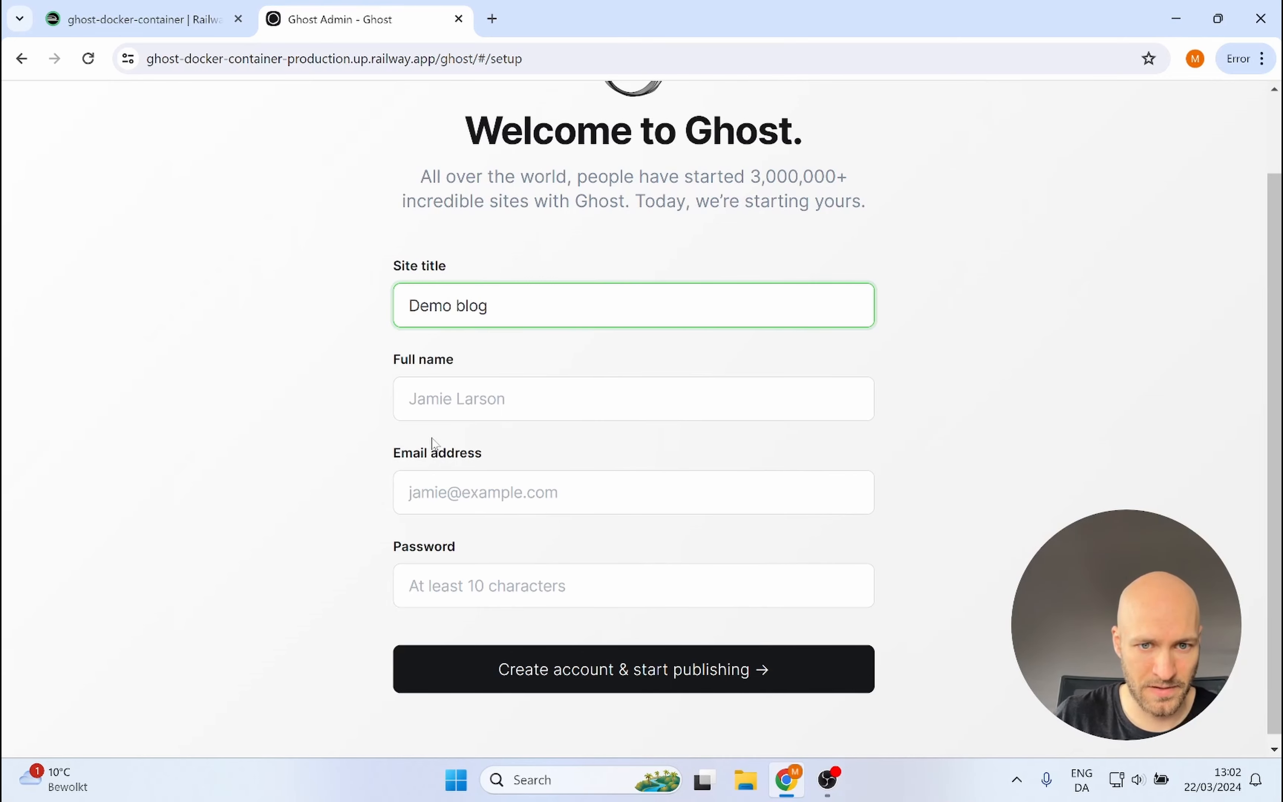
click(461, 399)
text(Joh)
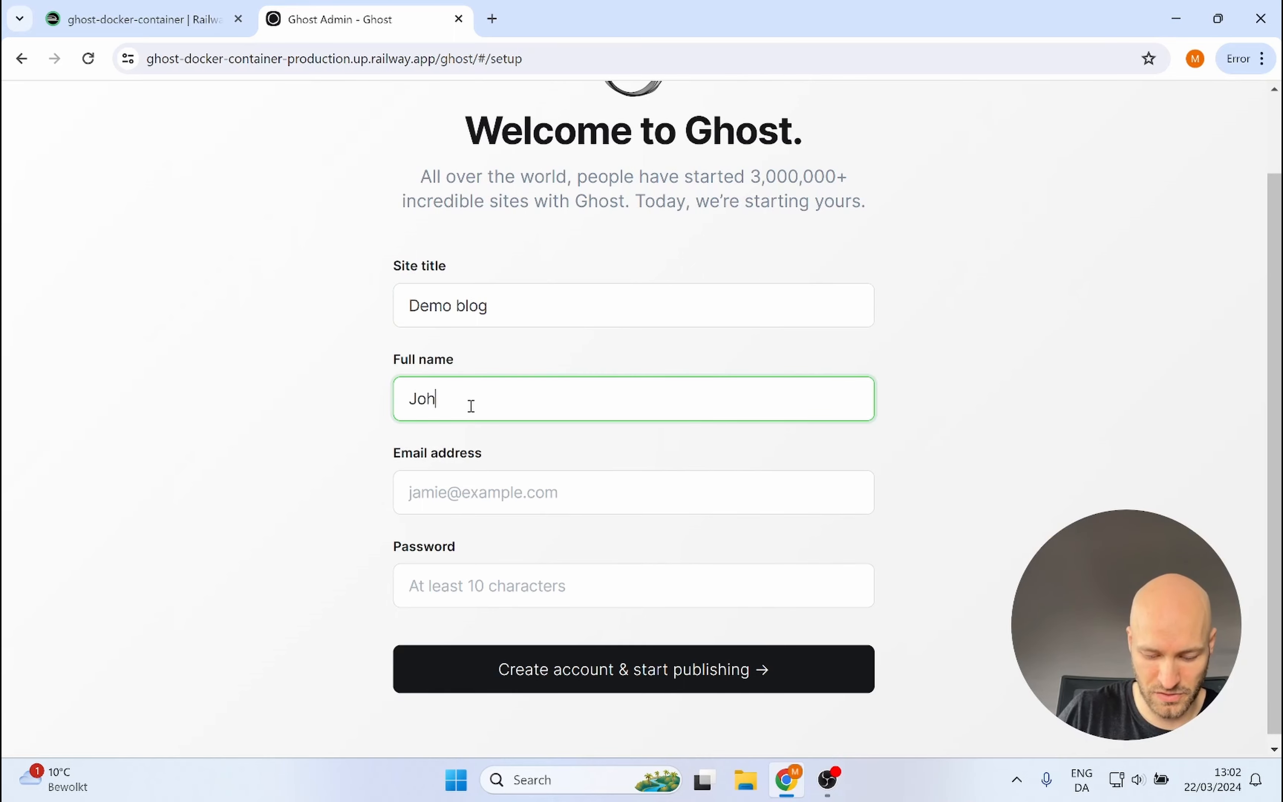
text(n Doe)
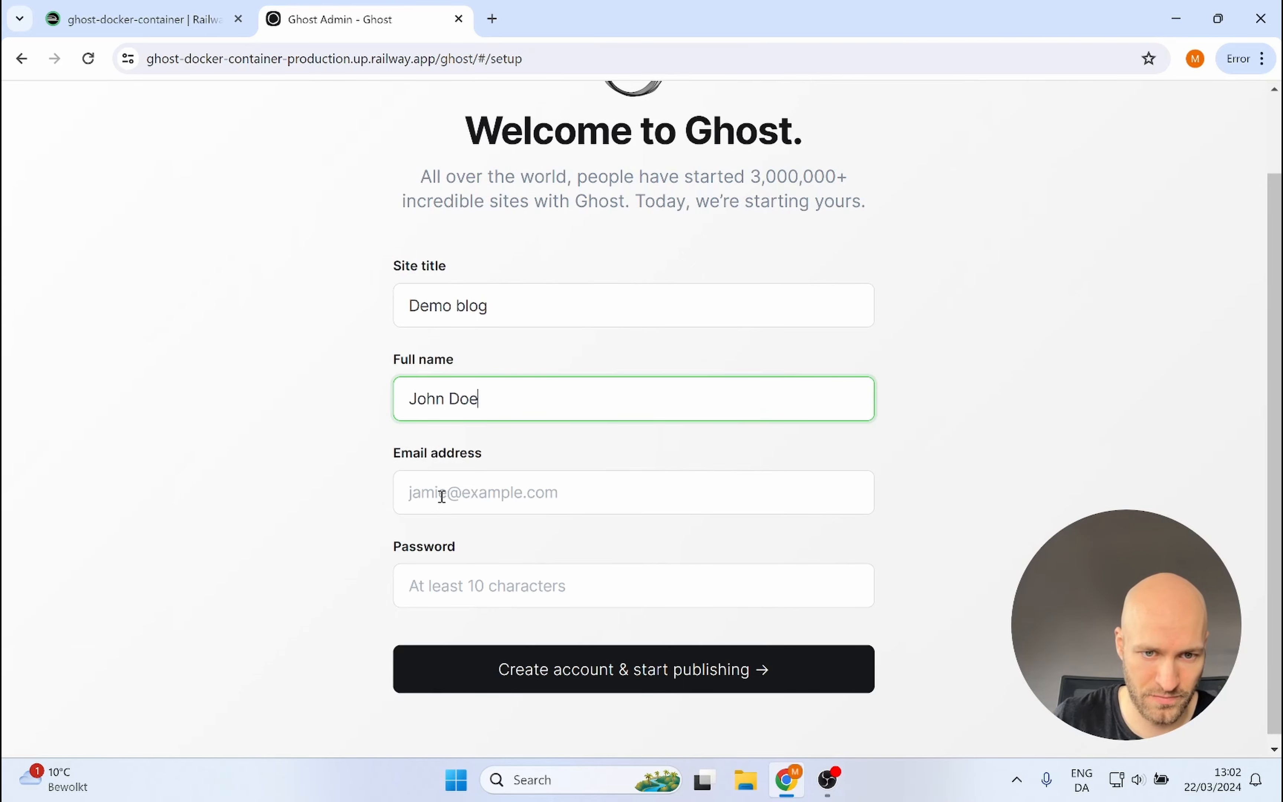
click(442, 496)
text(john@doe)
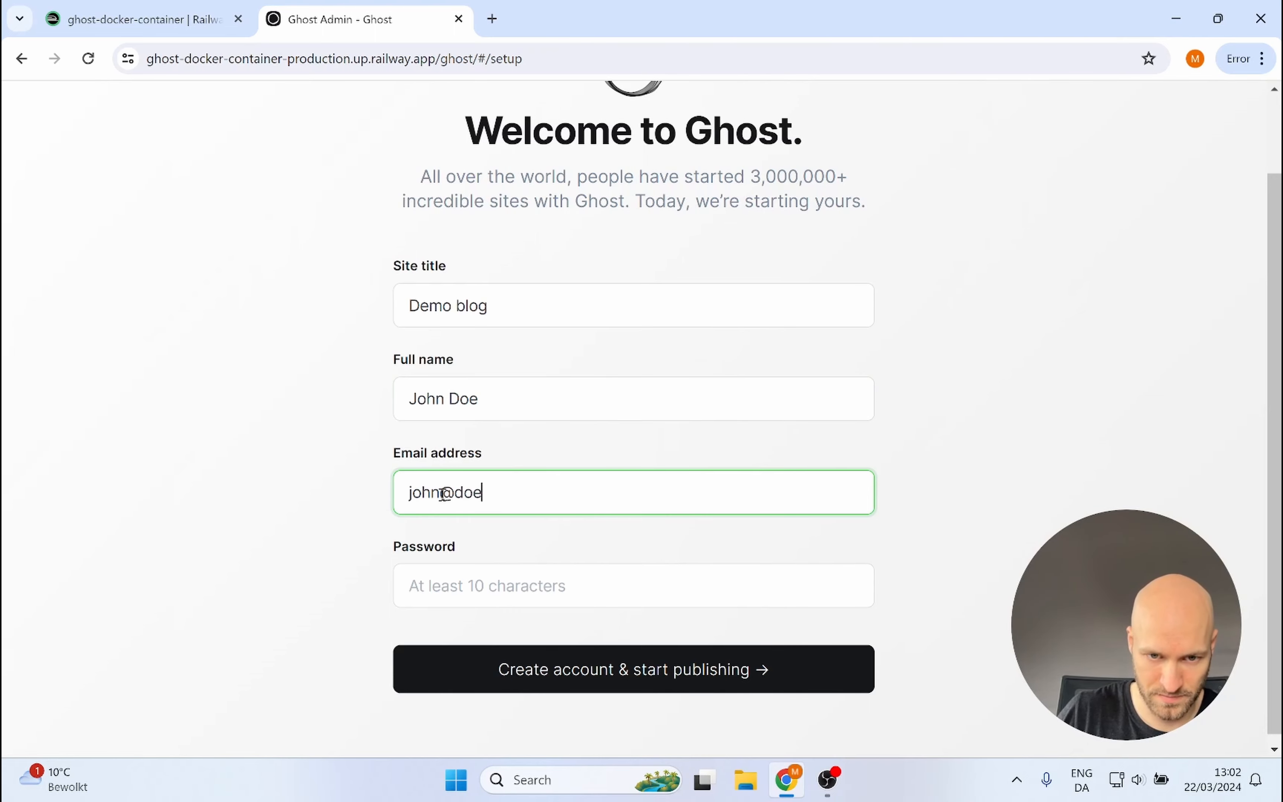
text(.com)
Enter the account password, create the account, and dismiss the browser's password prompts.
key(Tab)
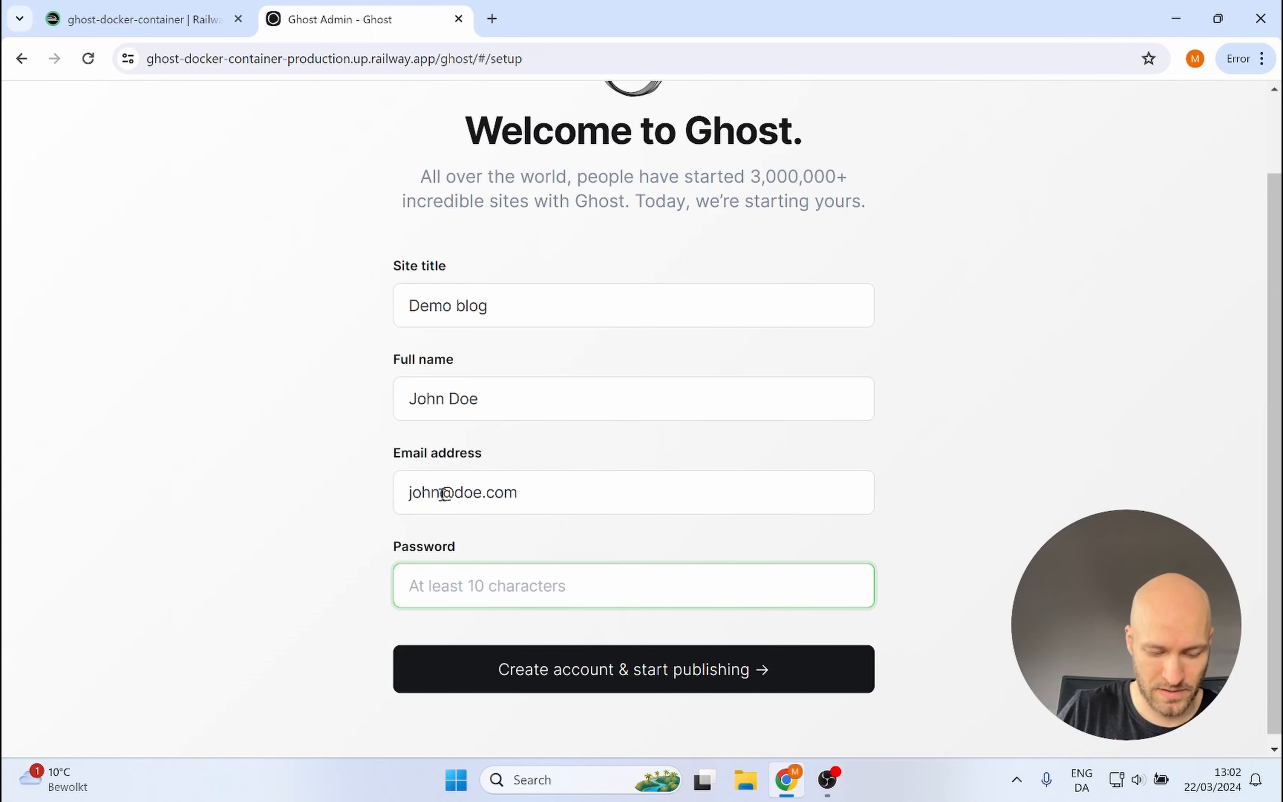
text(p)
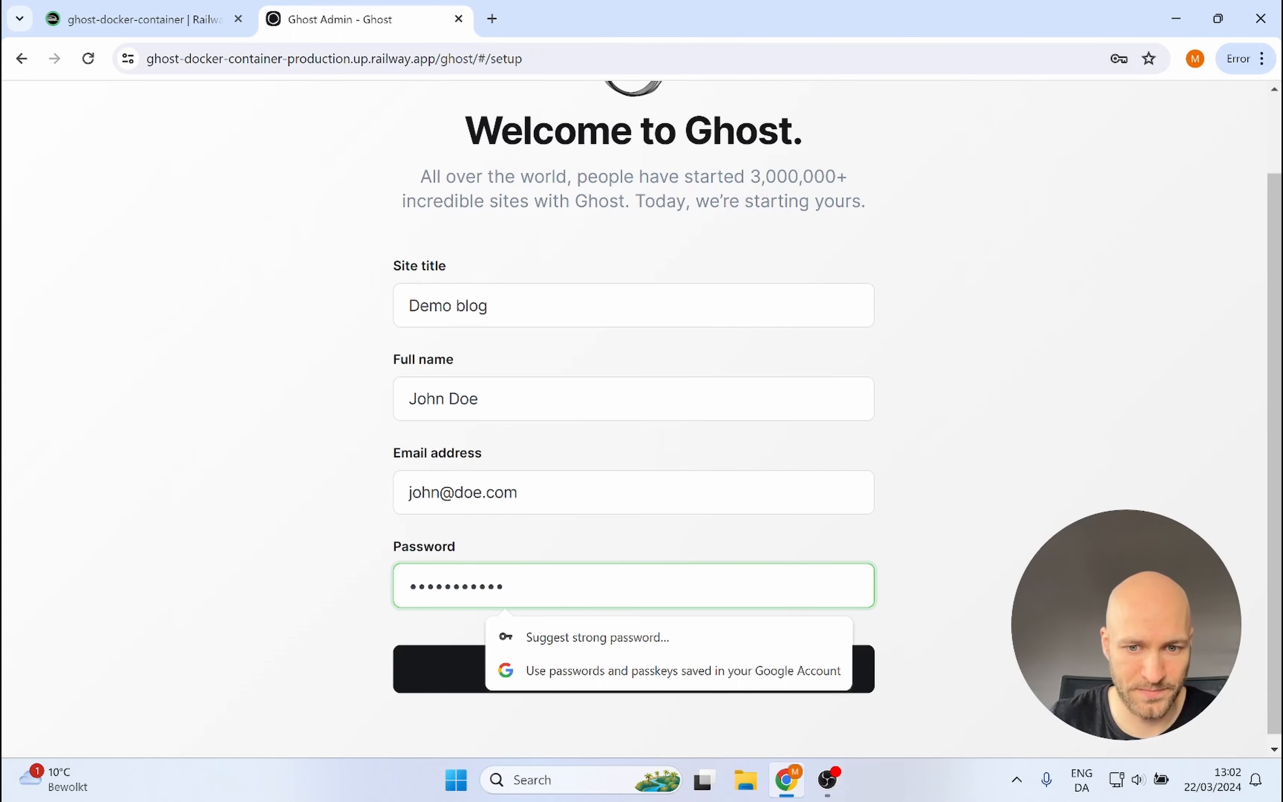
click(633, 724)
click(561, 678)
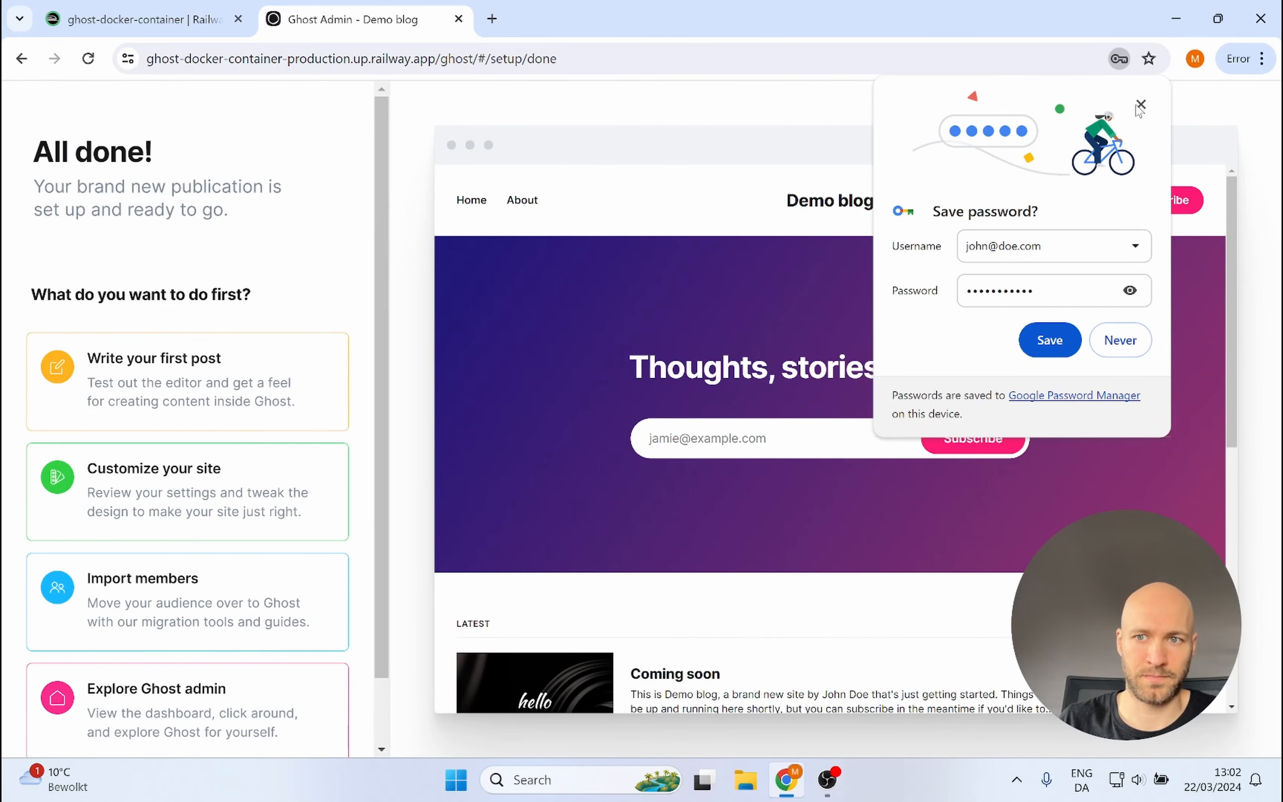
click(1139, 105)
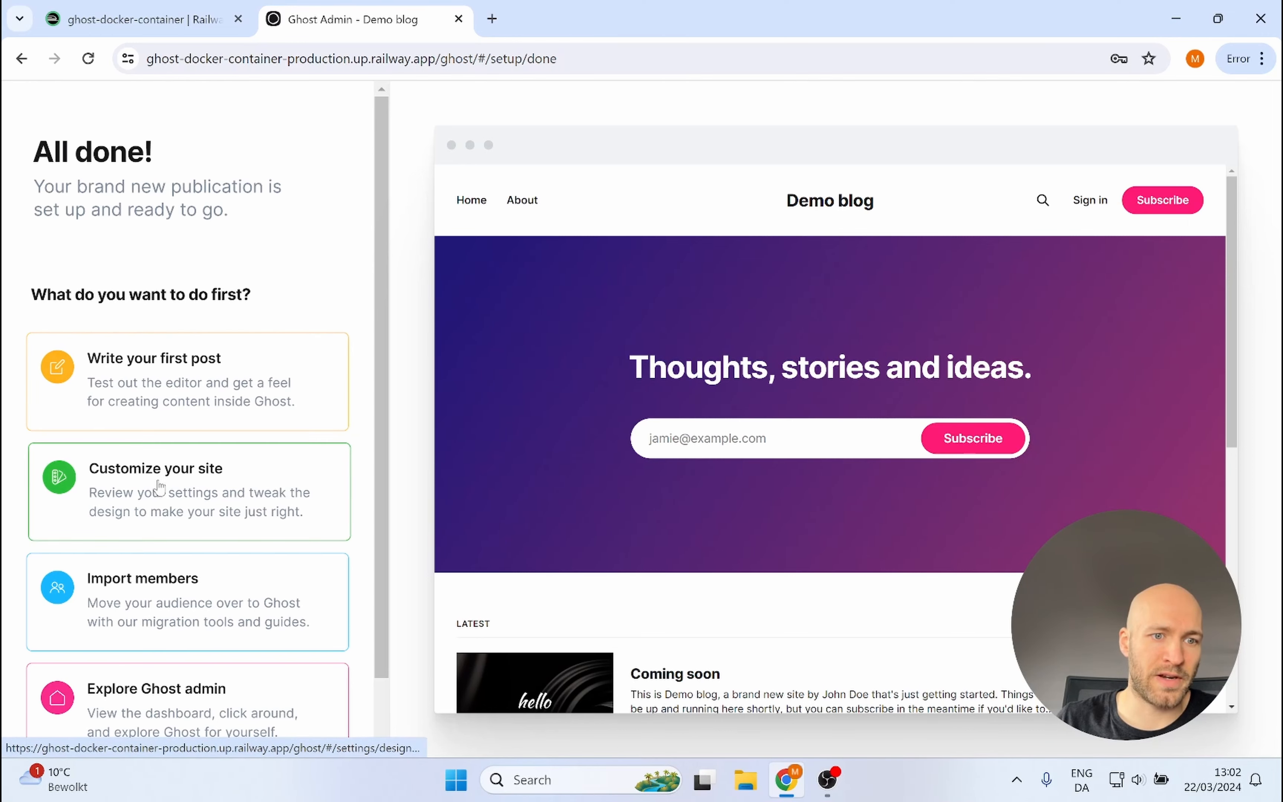
Write a new post titled 'Test post' with the jupi astronaut feature image and body 'Some text'.
click(169, 363)
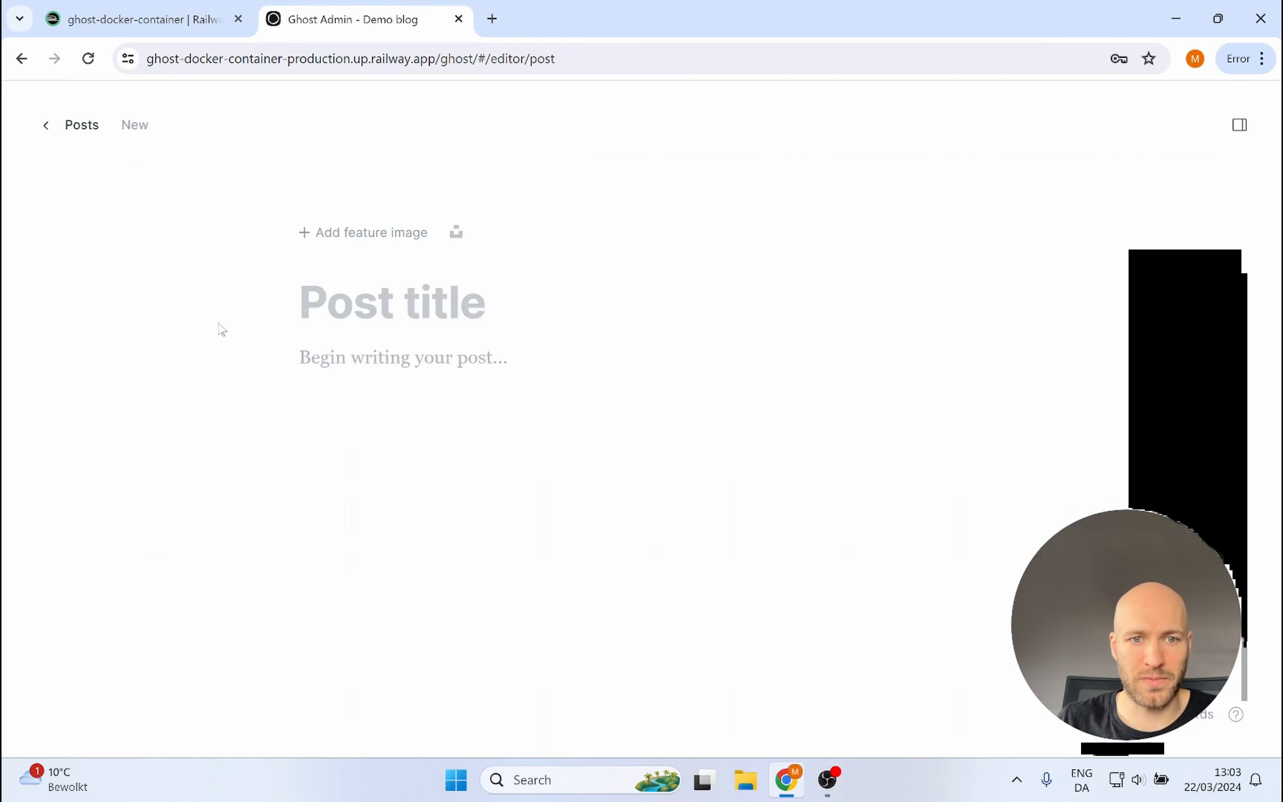
text(Test post)
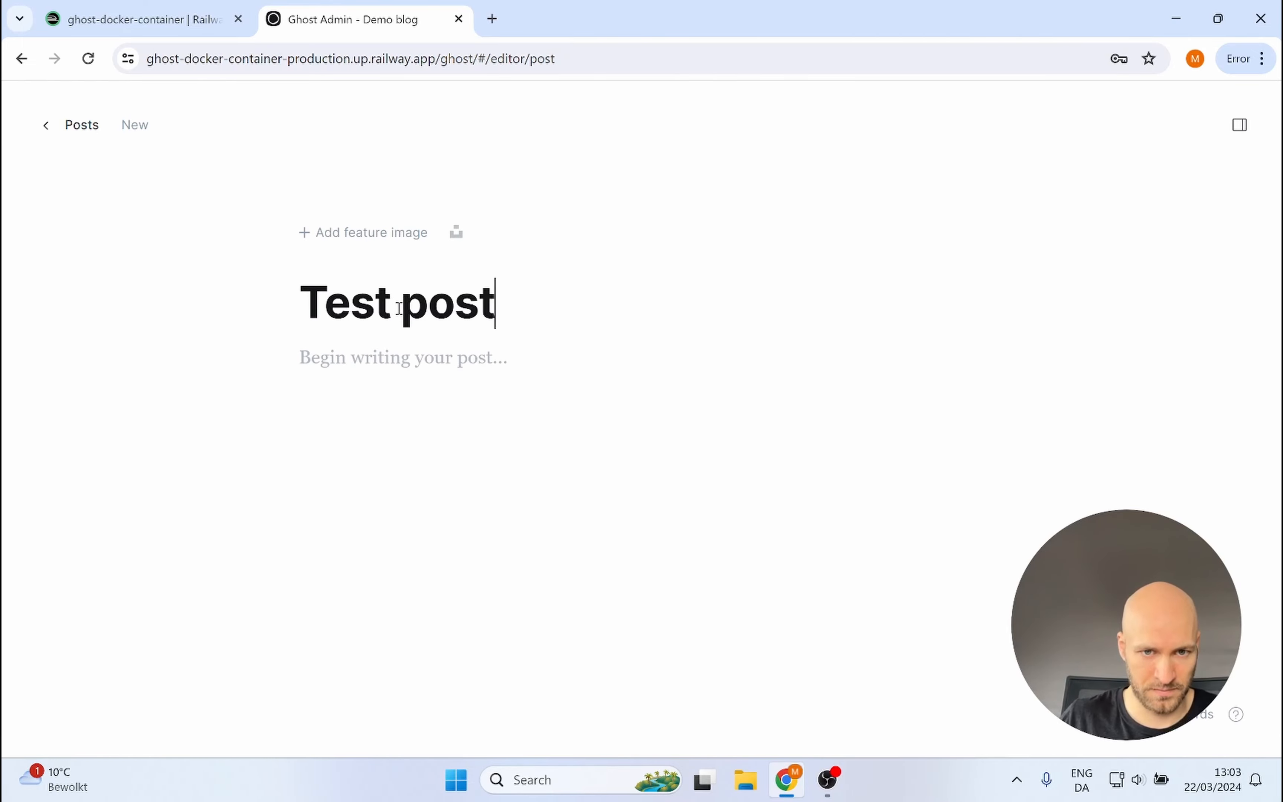
key(Return)
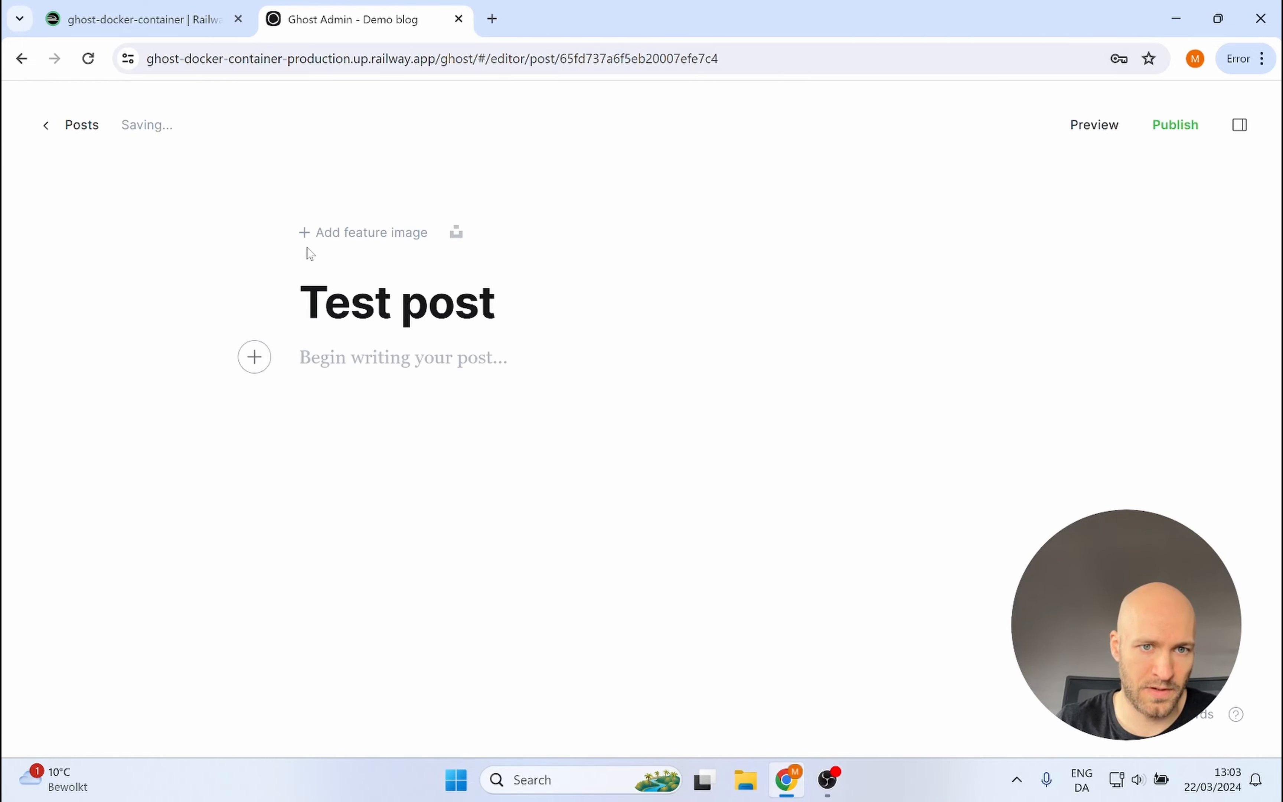
click(331, 233)
click(448, 138)
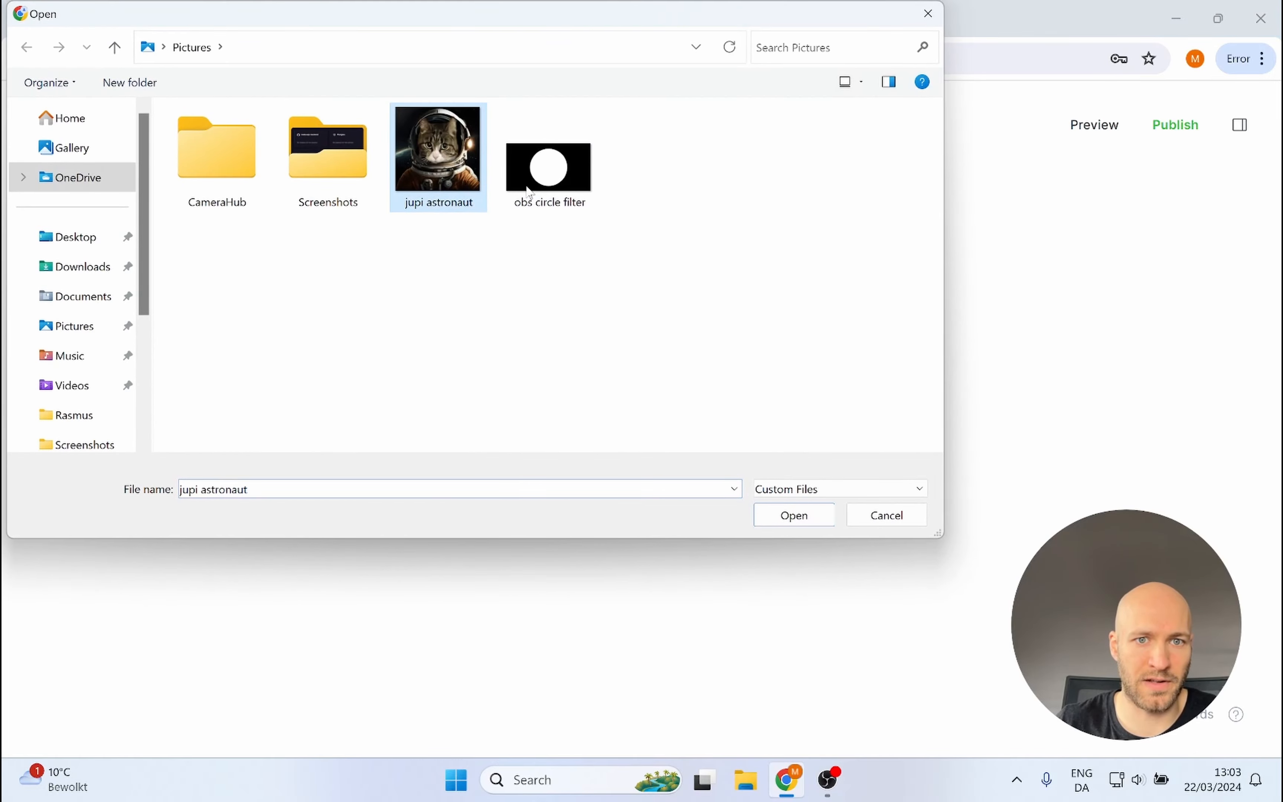
click(789, 517)
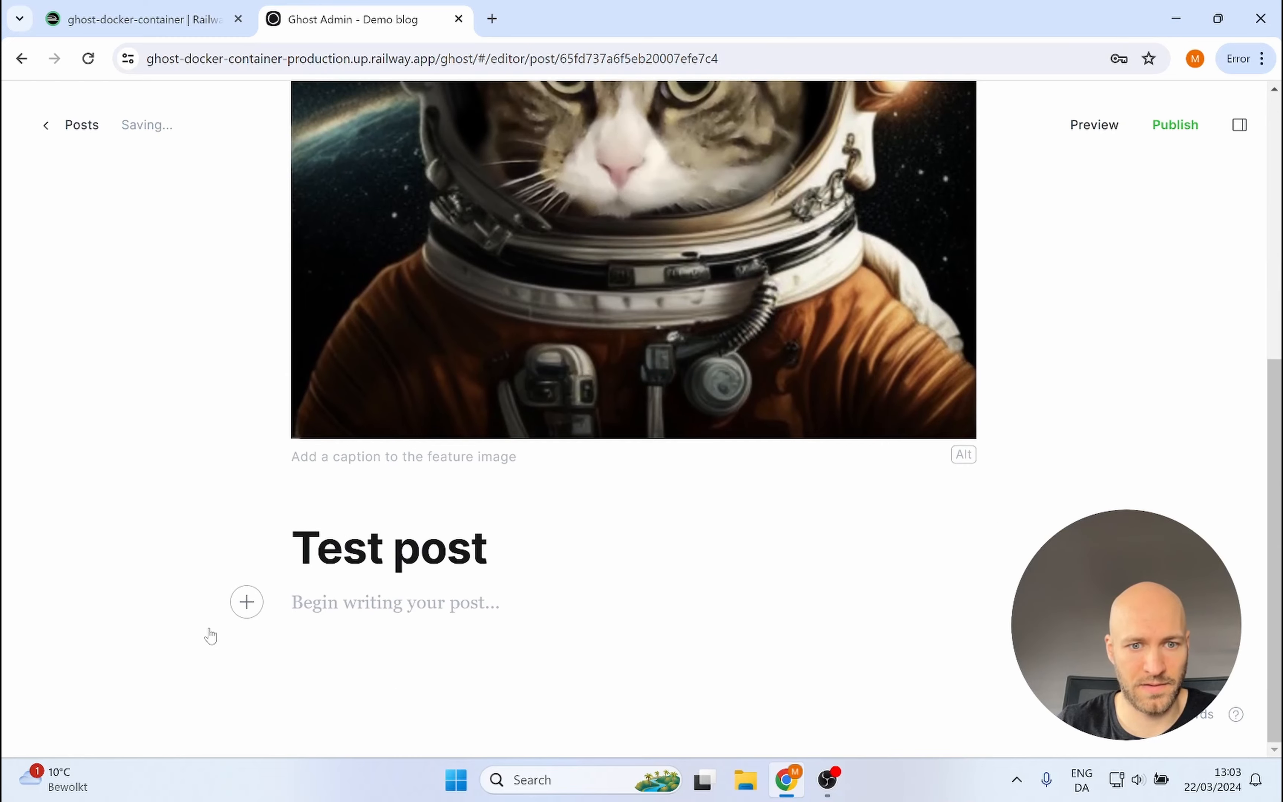
click(365, 606)
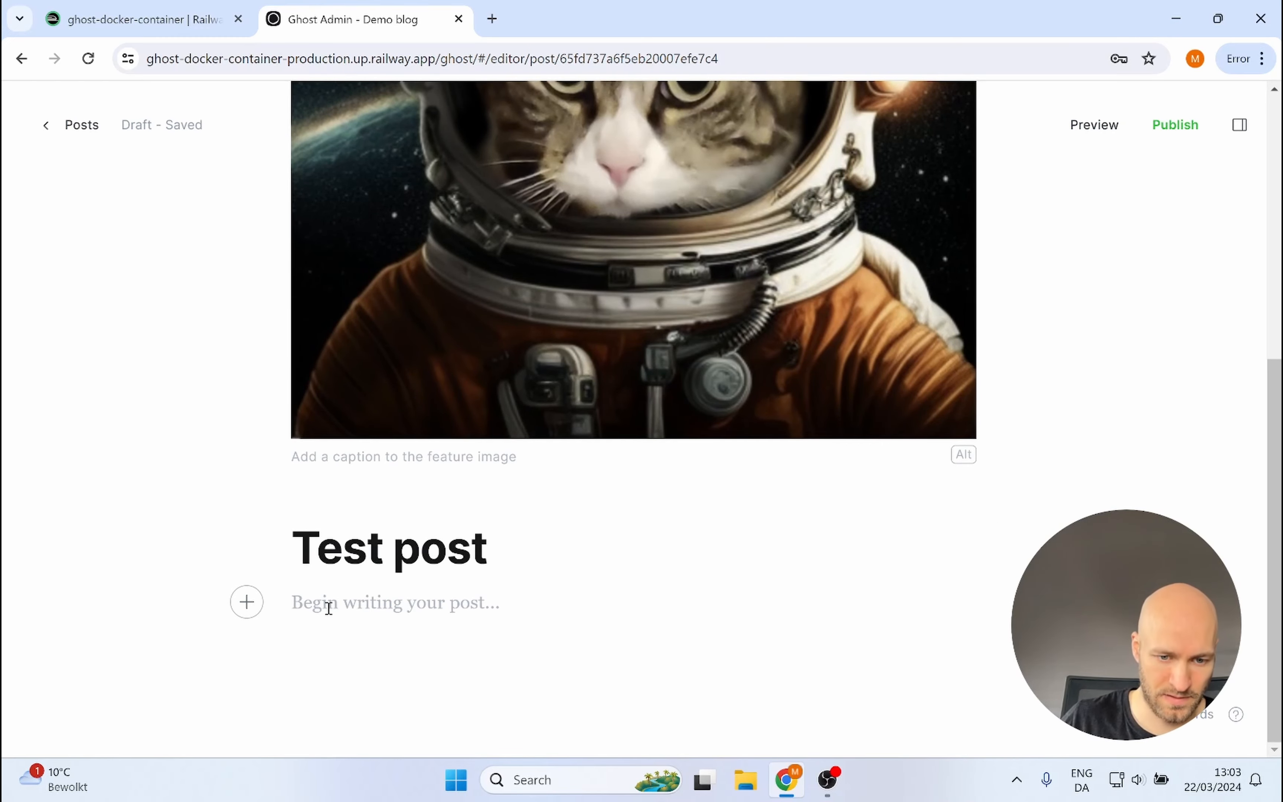
text(Some text)
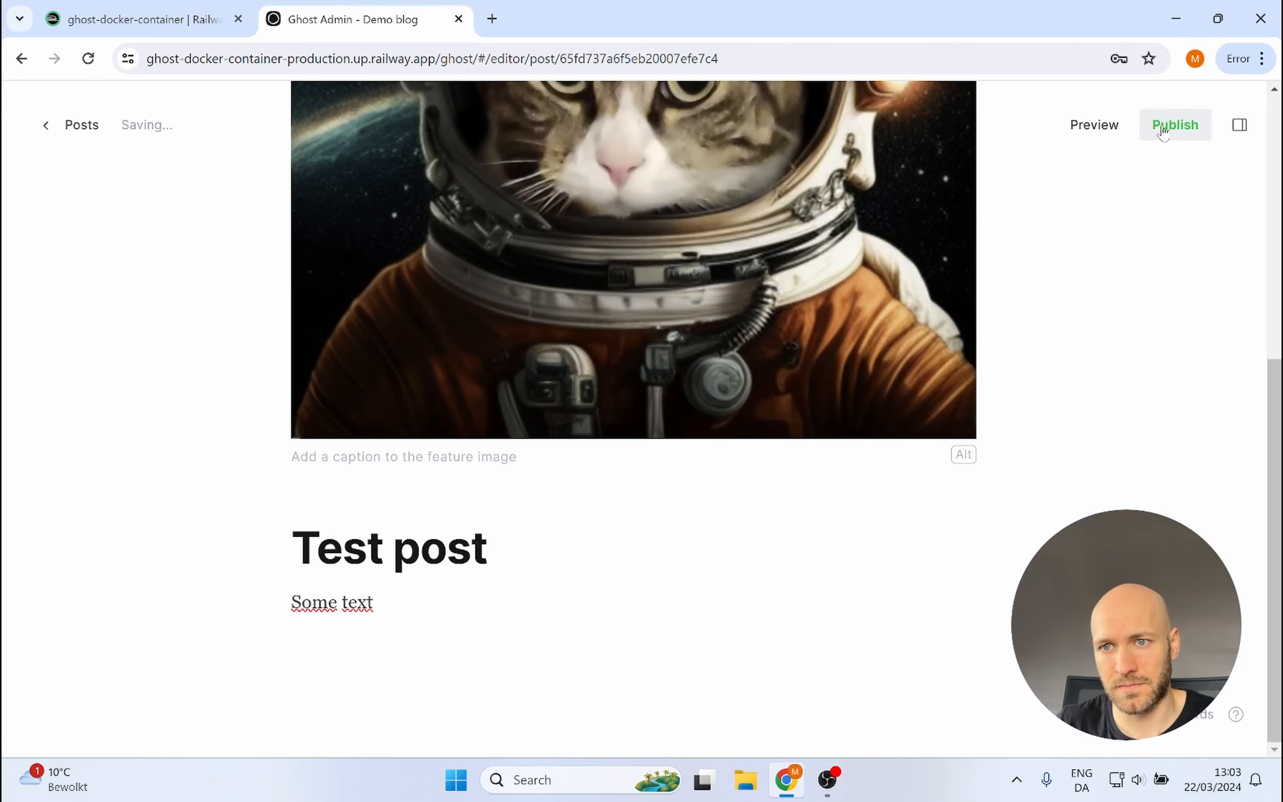
Publish the post right now and return to the Posts list.
click(1185, 133)
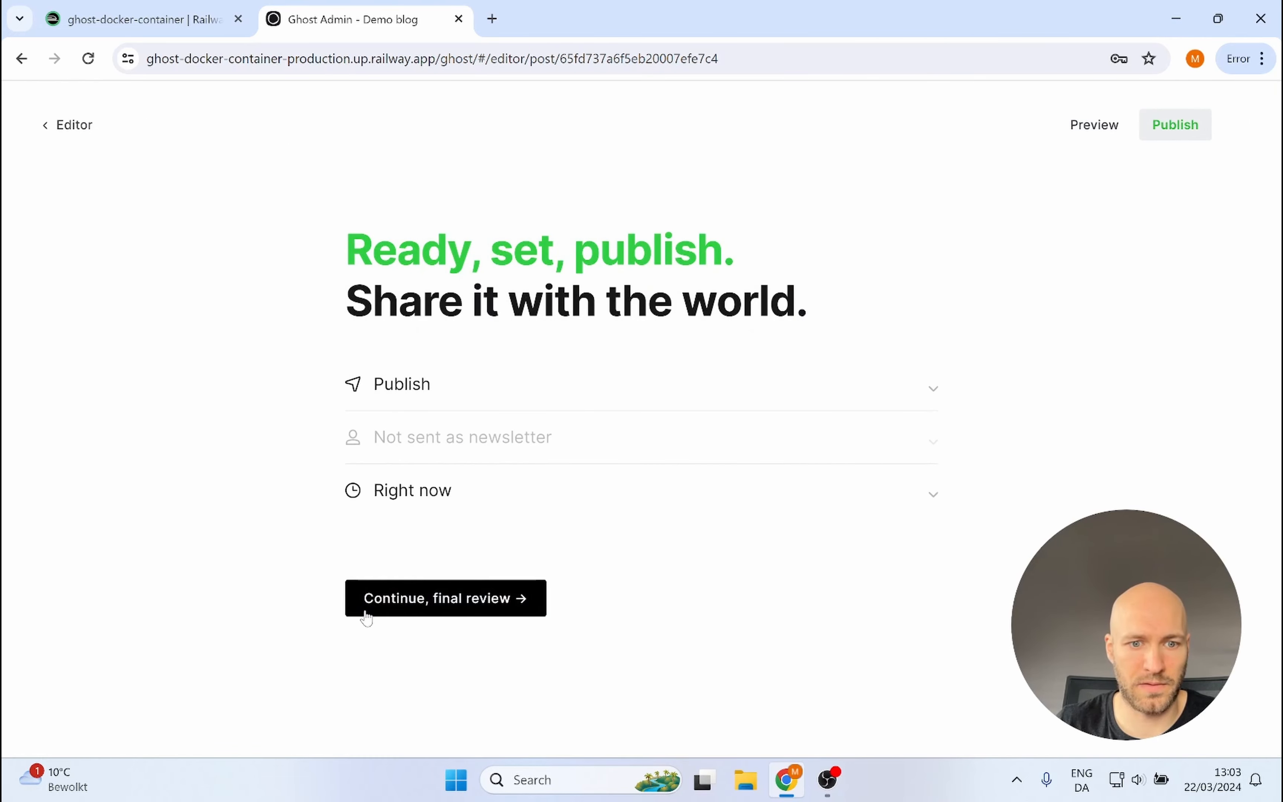
click(379, 609)
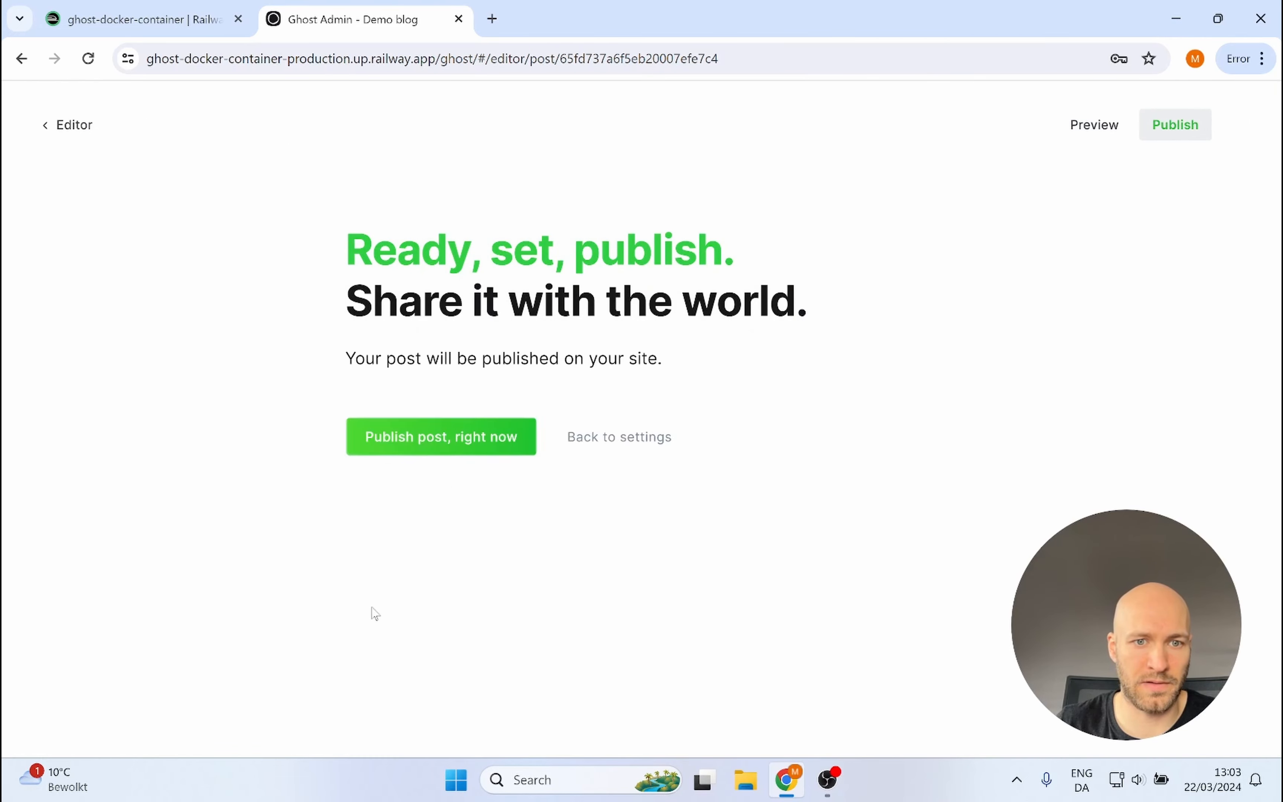
click(431, 441)
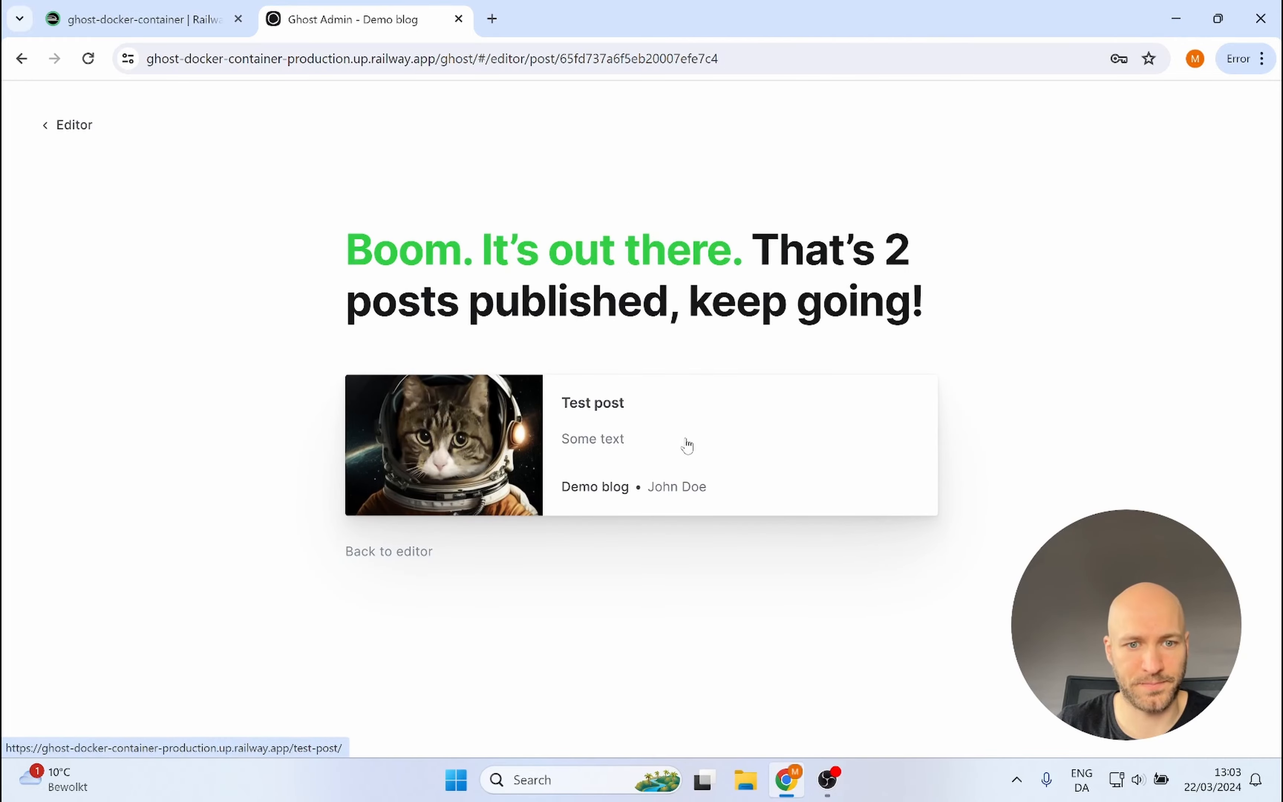
click(392, 552)
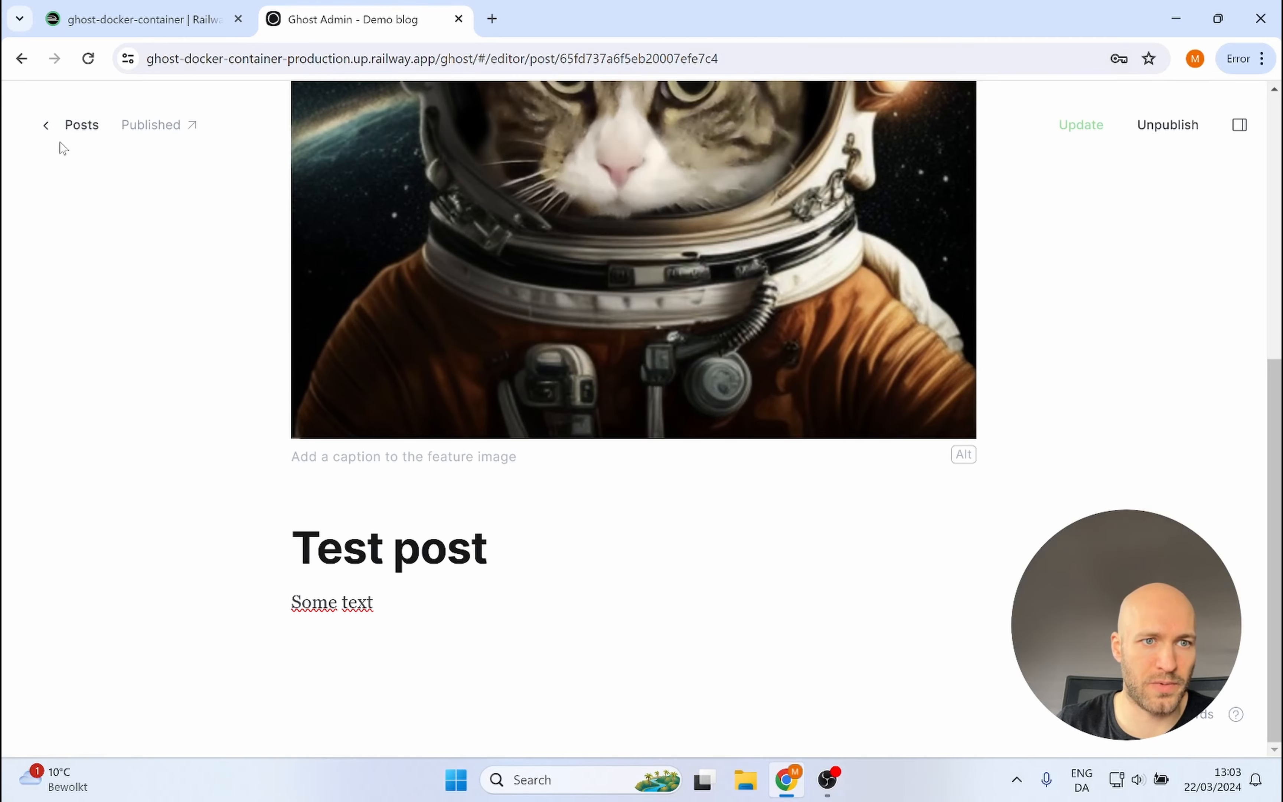
click(68, 127)
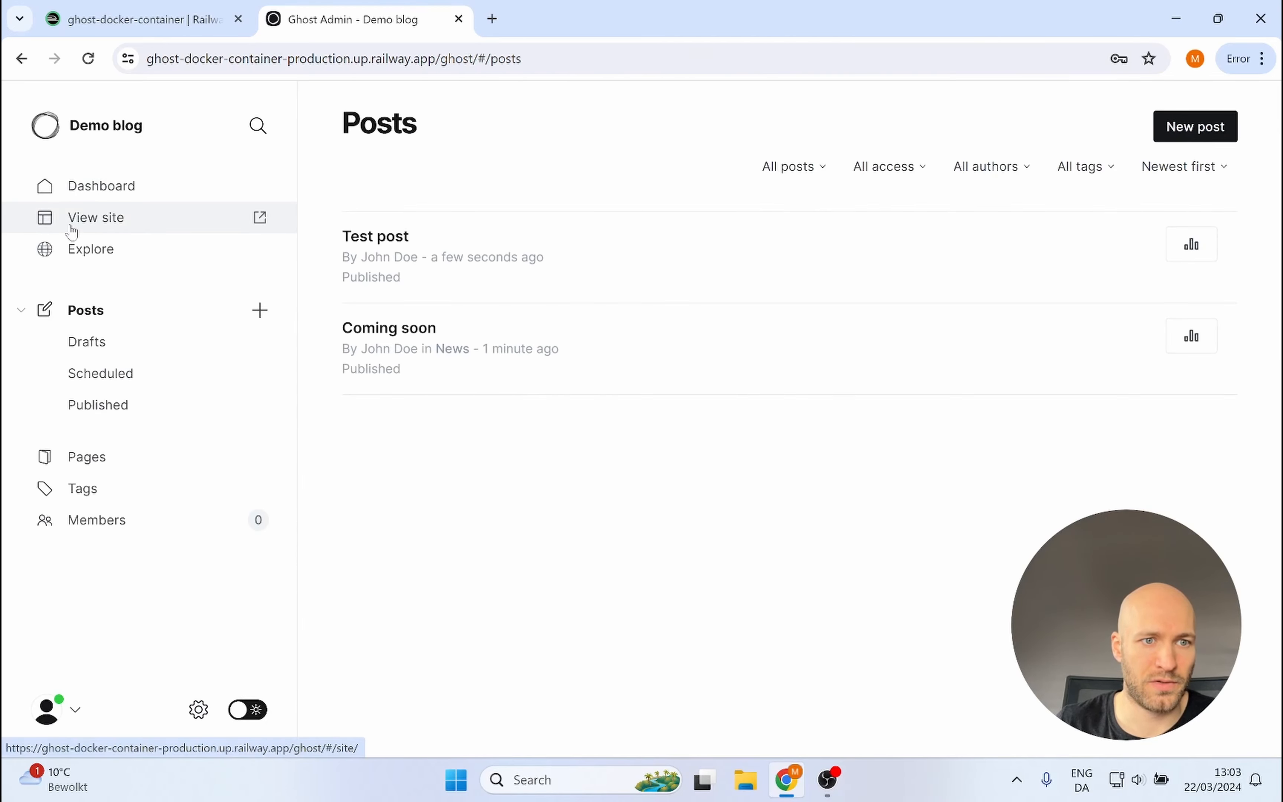
click(106, 222)
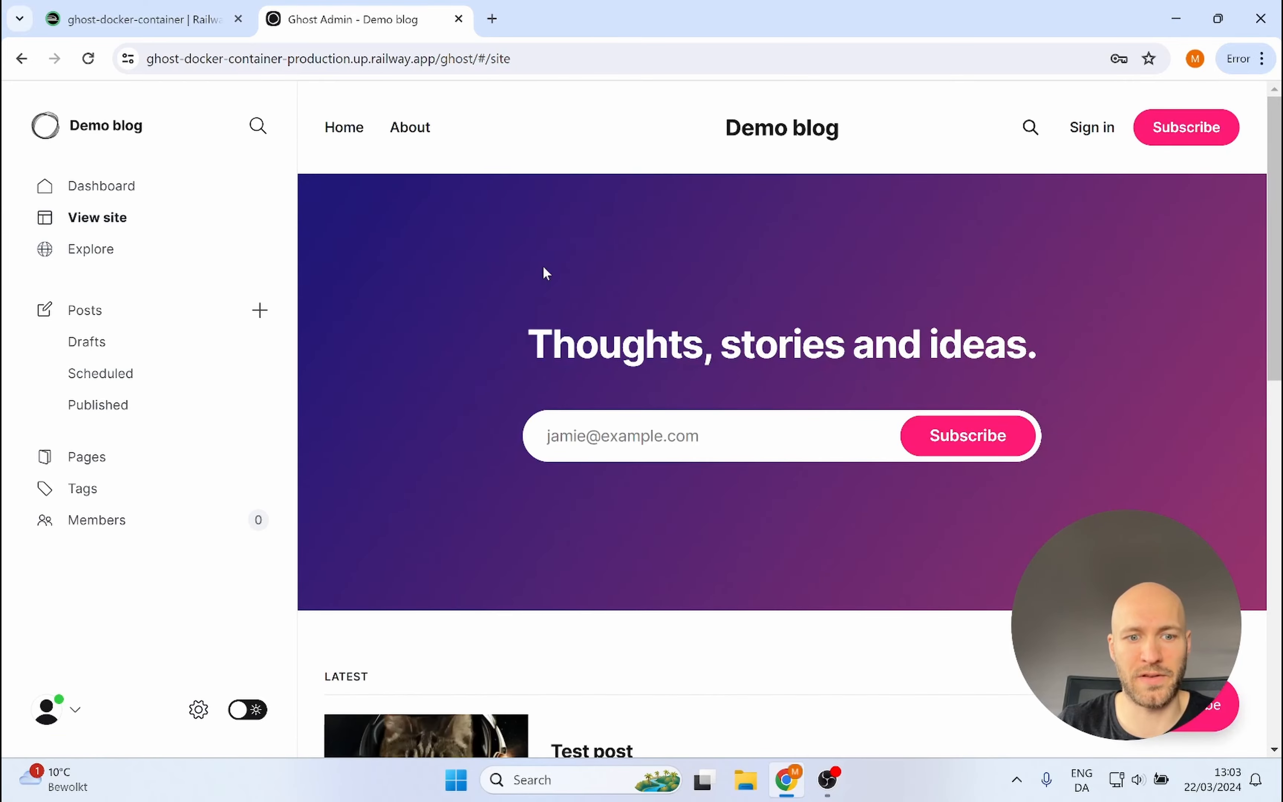
scroll(847, 315, down, 5)
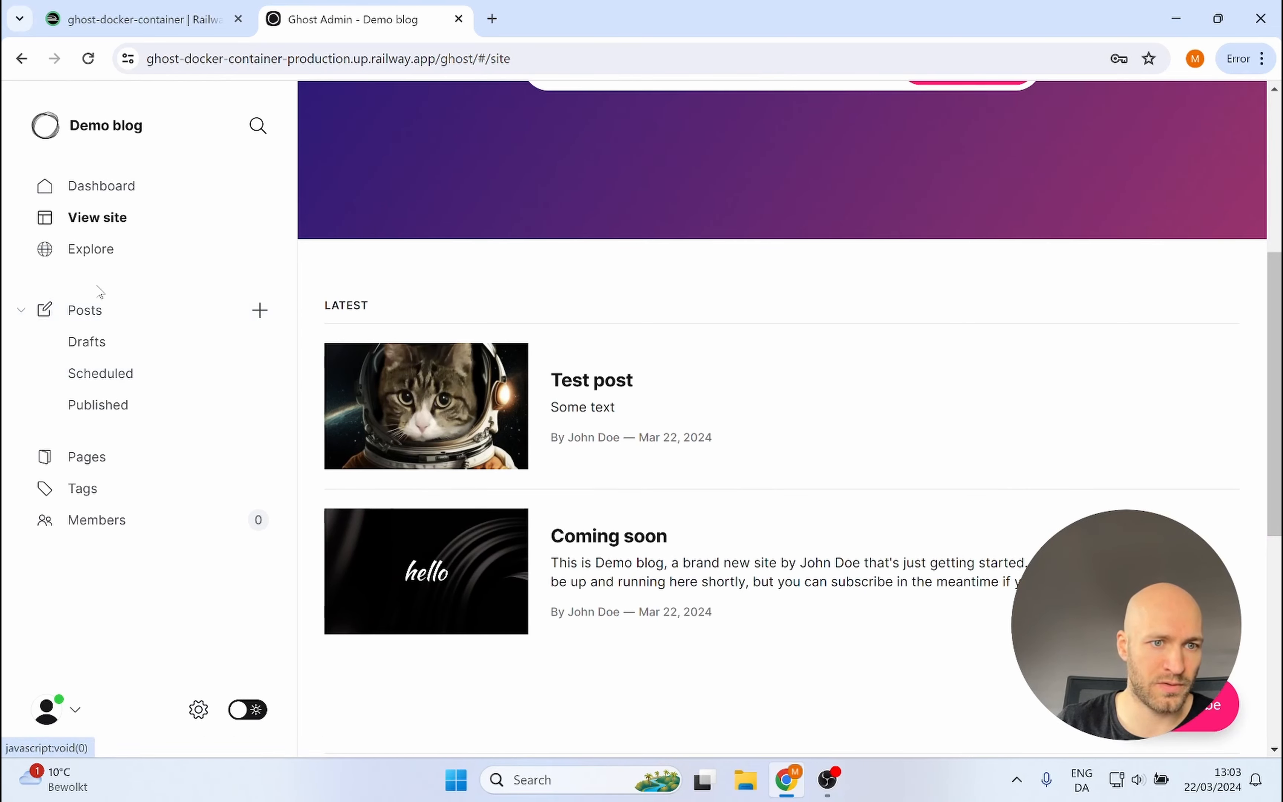
click(88, 312)
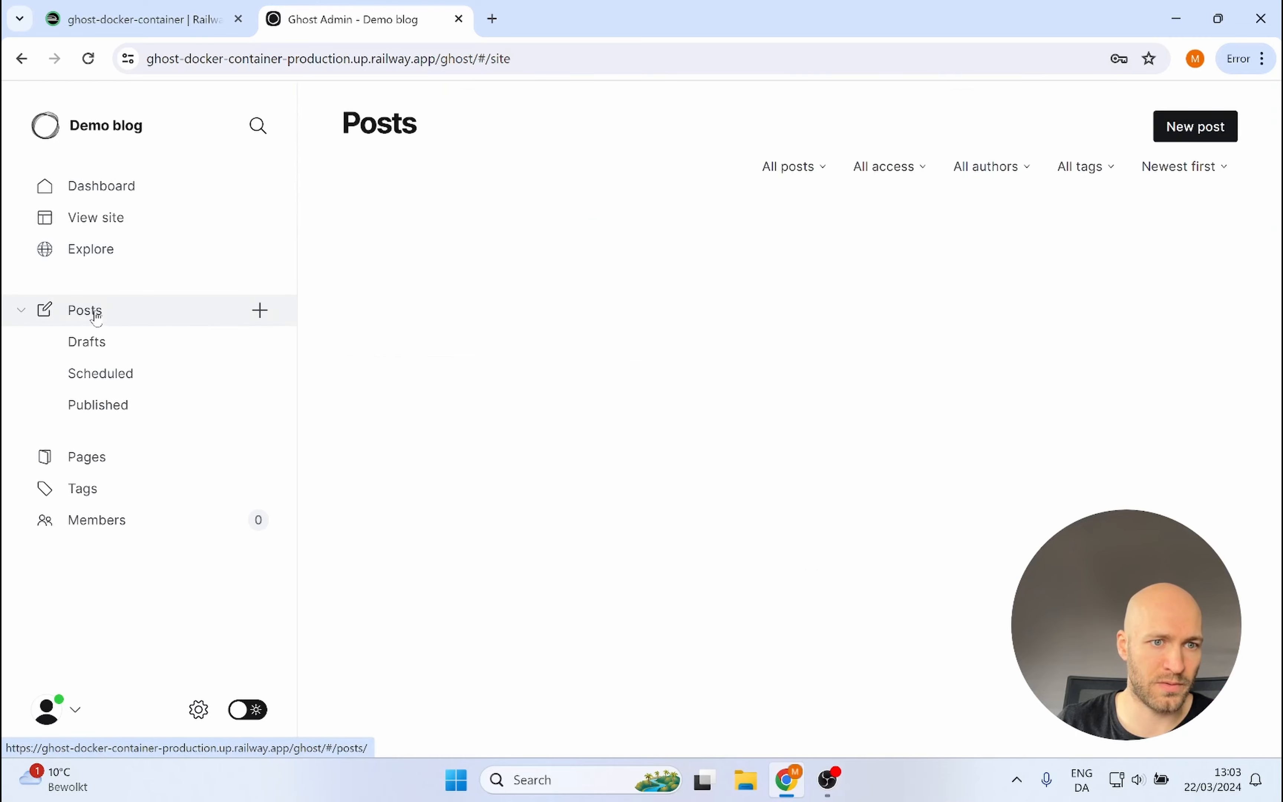
click(933, 344)
Delete the Coming soon post from its post settings.
click(1240, 133)
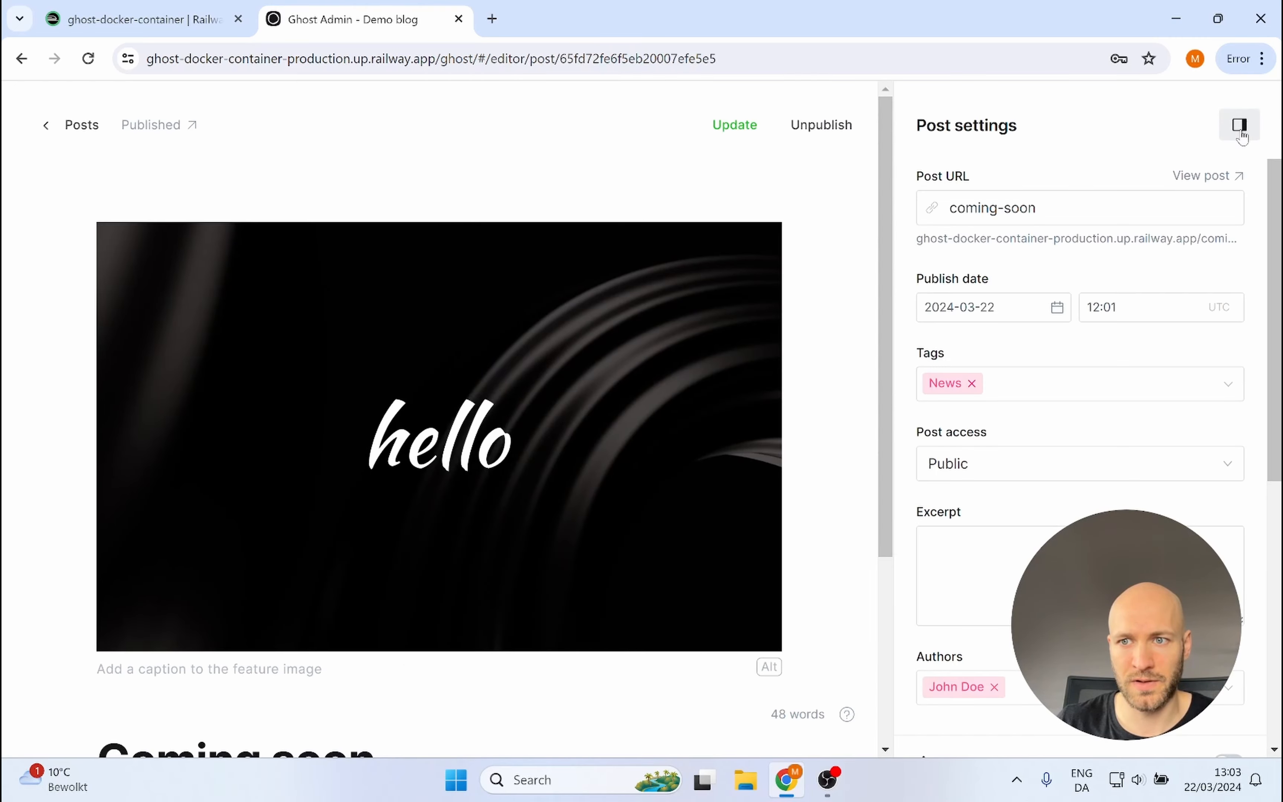
scroll(840, 682, down, 4)
scroll(1087, 583, down, 6)
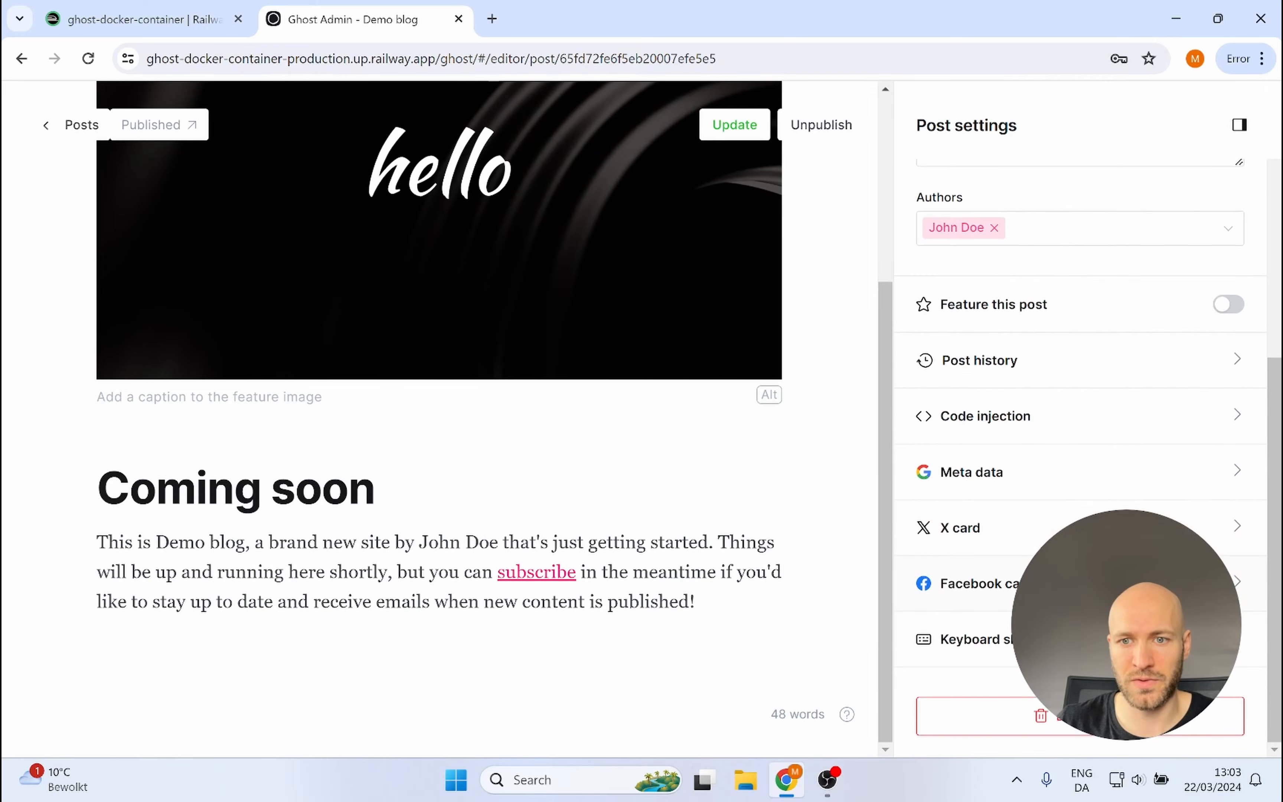
click(1015, 721)
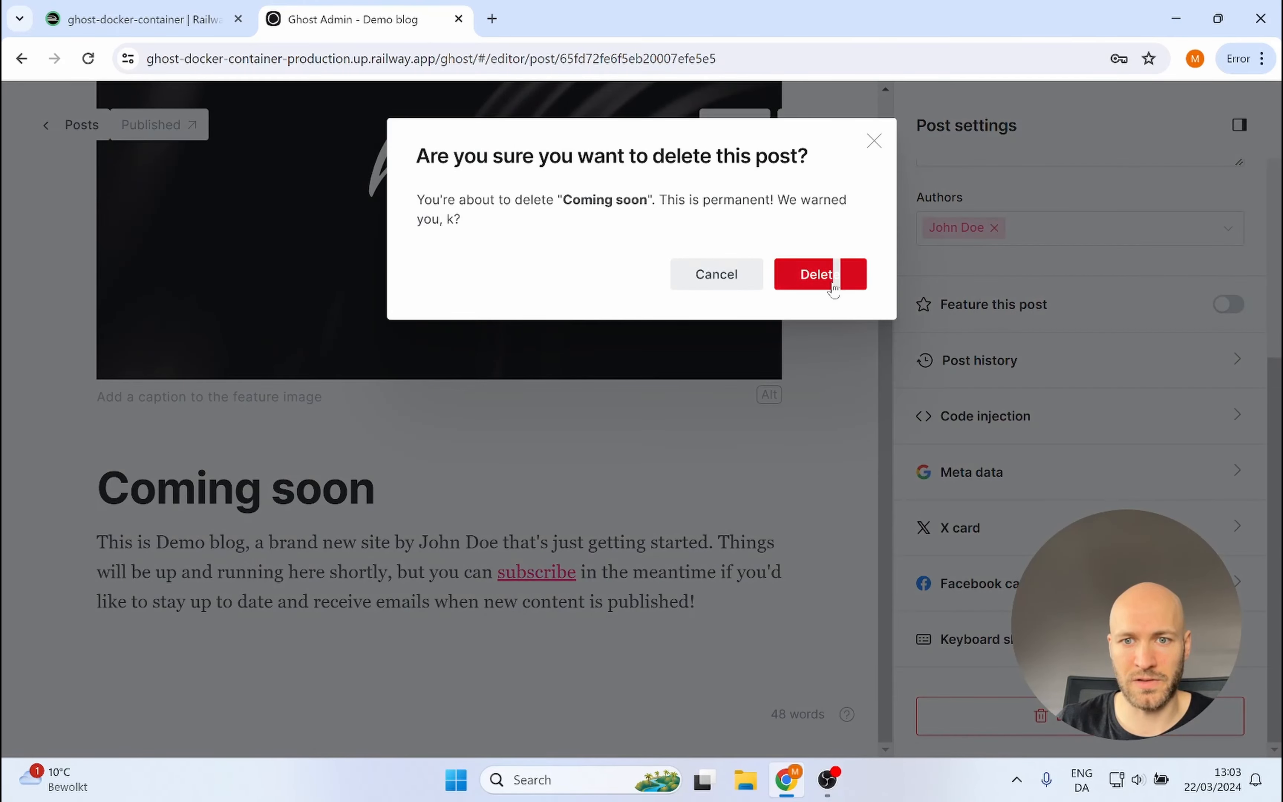
click(830, 280)
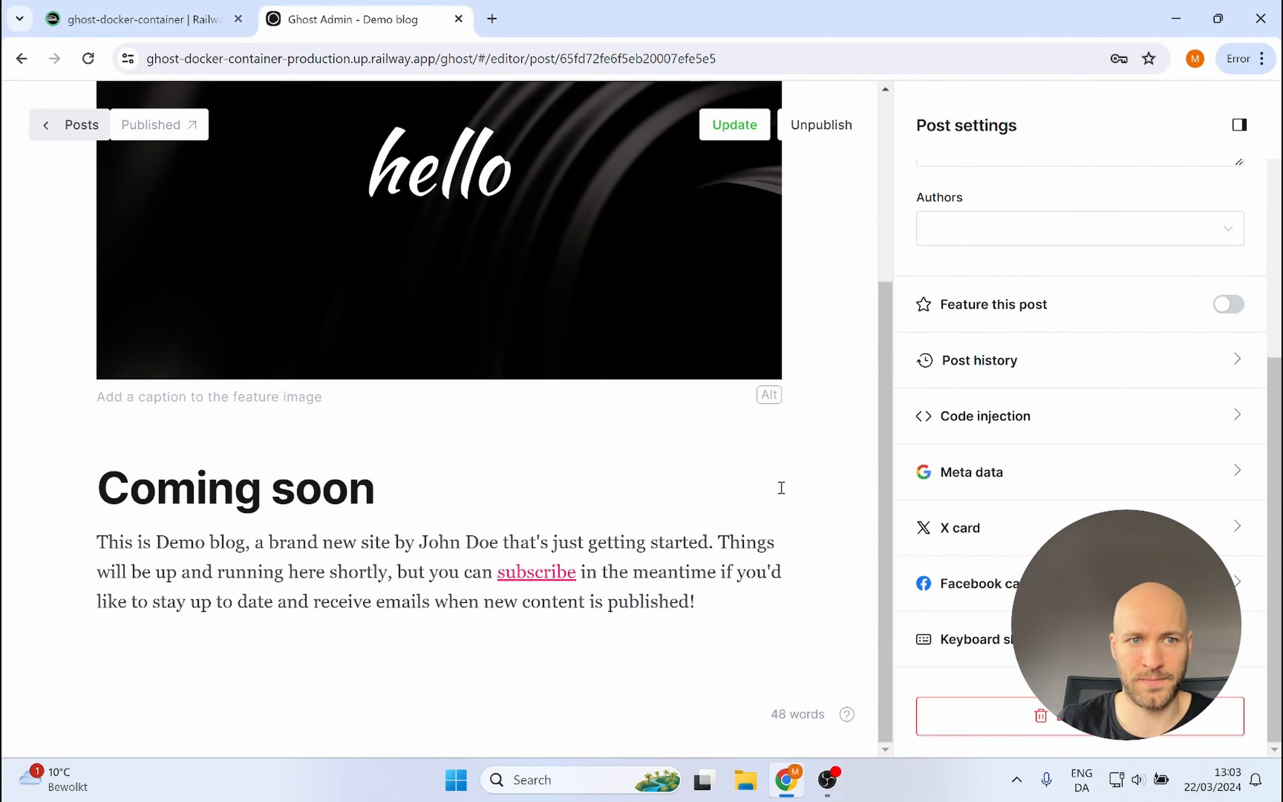
Reload the admin despite unsaved changes, check the Posts list, and open site settings.
click(88, 59)
click(738, 179)
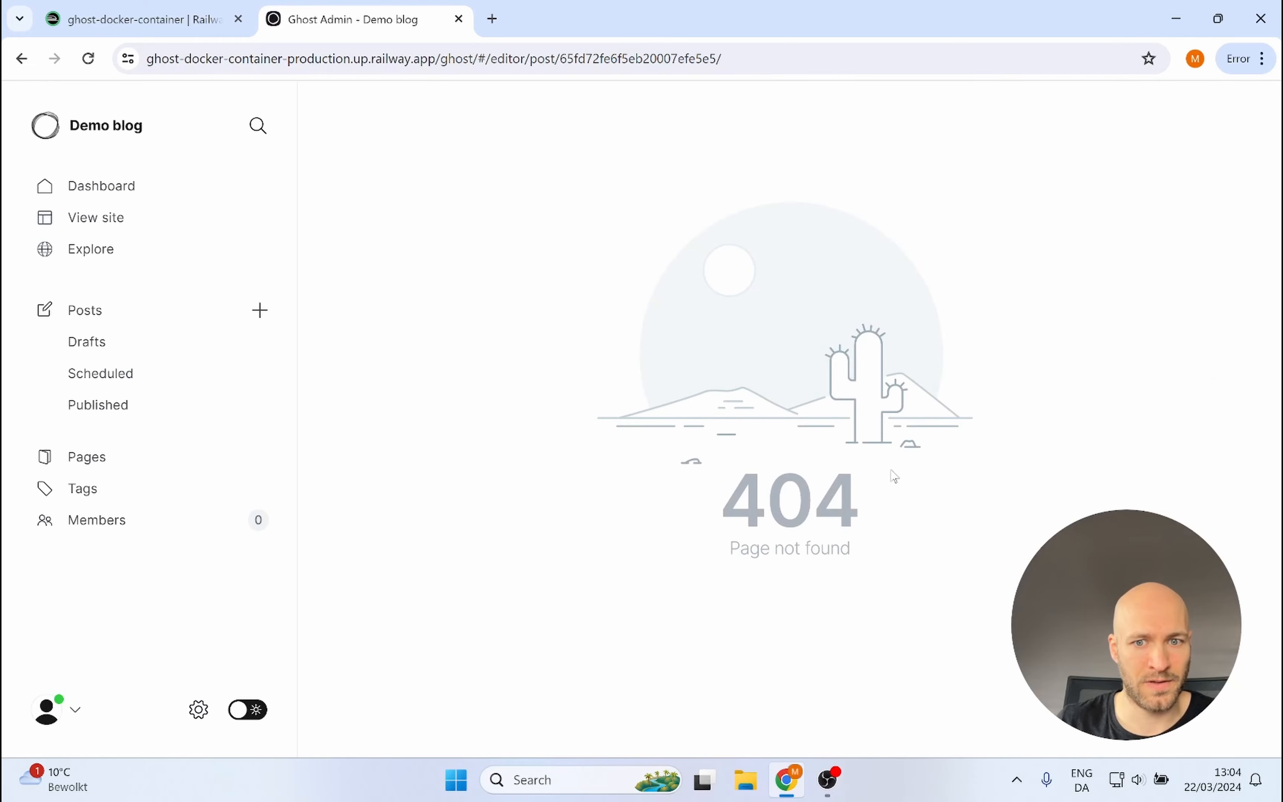
click(103, 313)
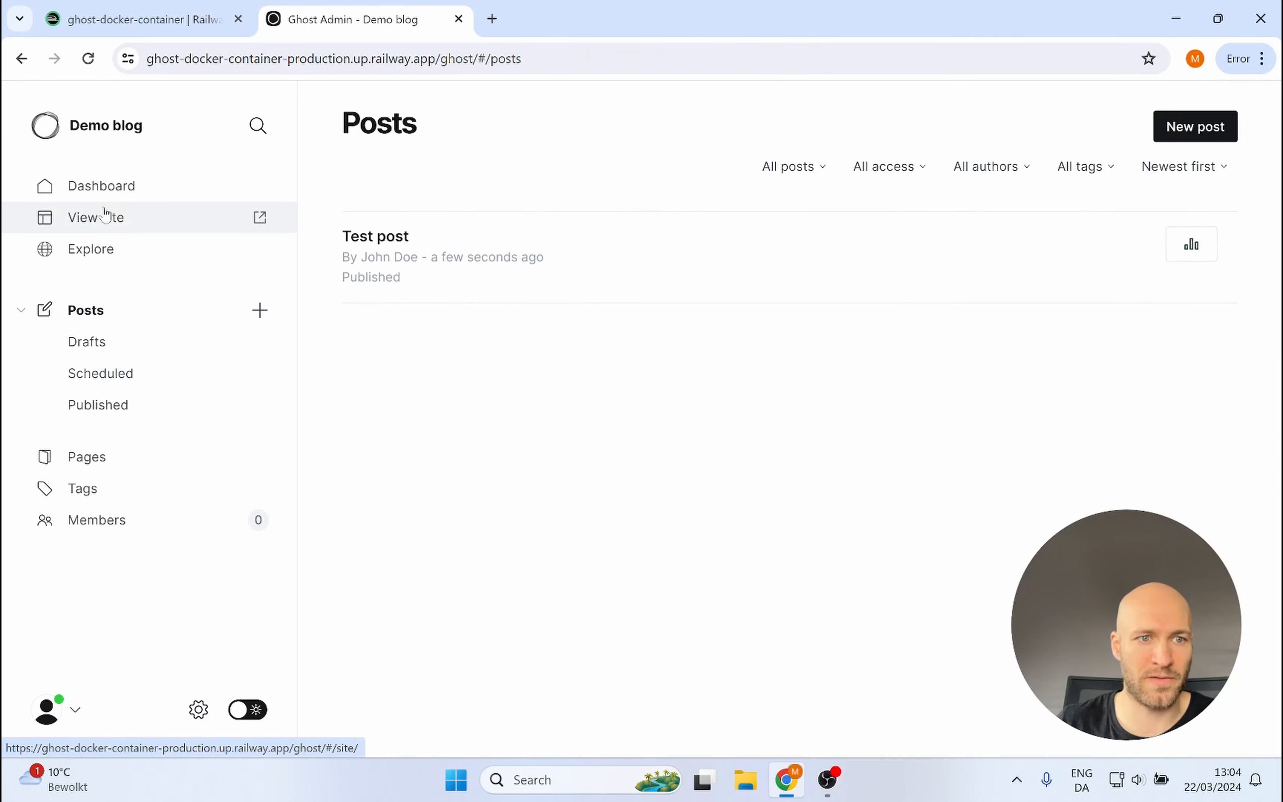
click(195, 711)
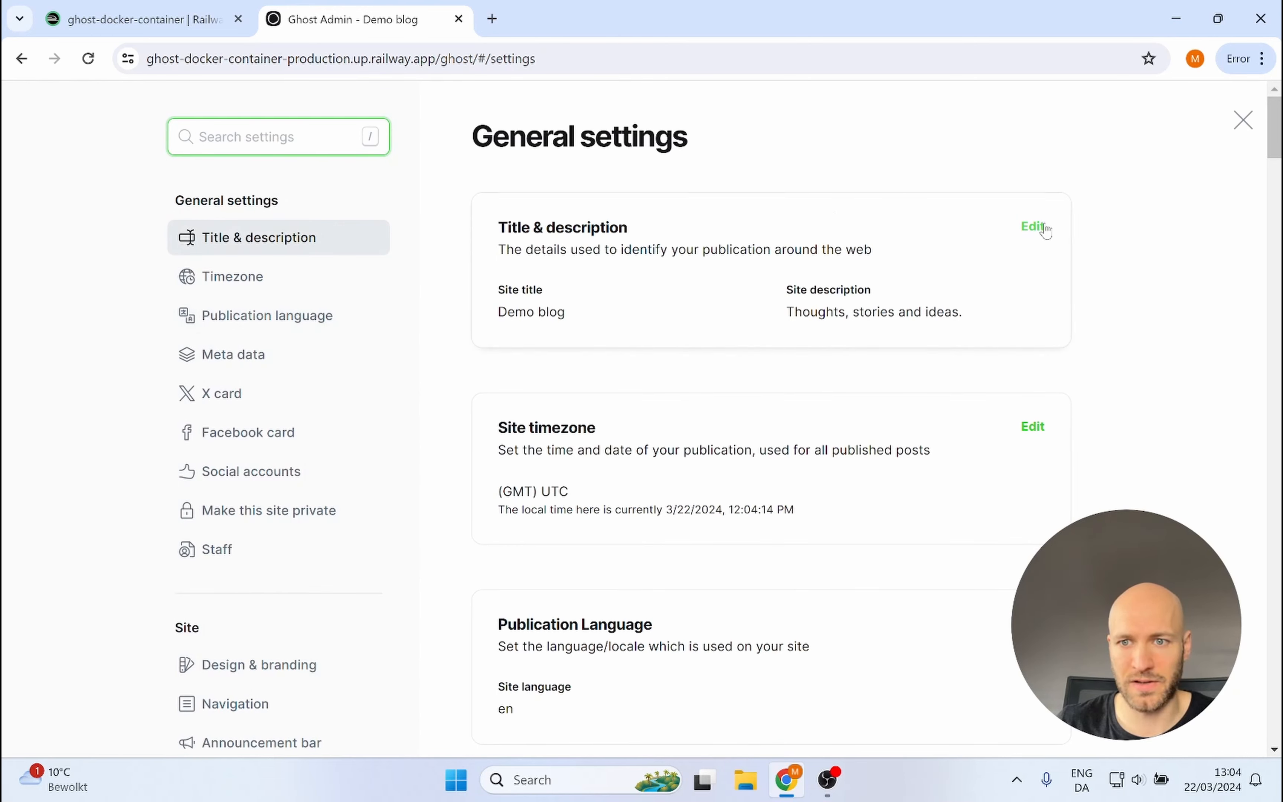
Edit Title & description, replacing the site description 'Thoughts, stories and ideas.' with 'Blog about blogging'.
click(1034, 226)
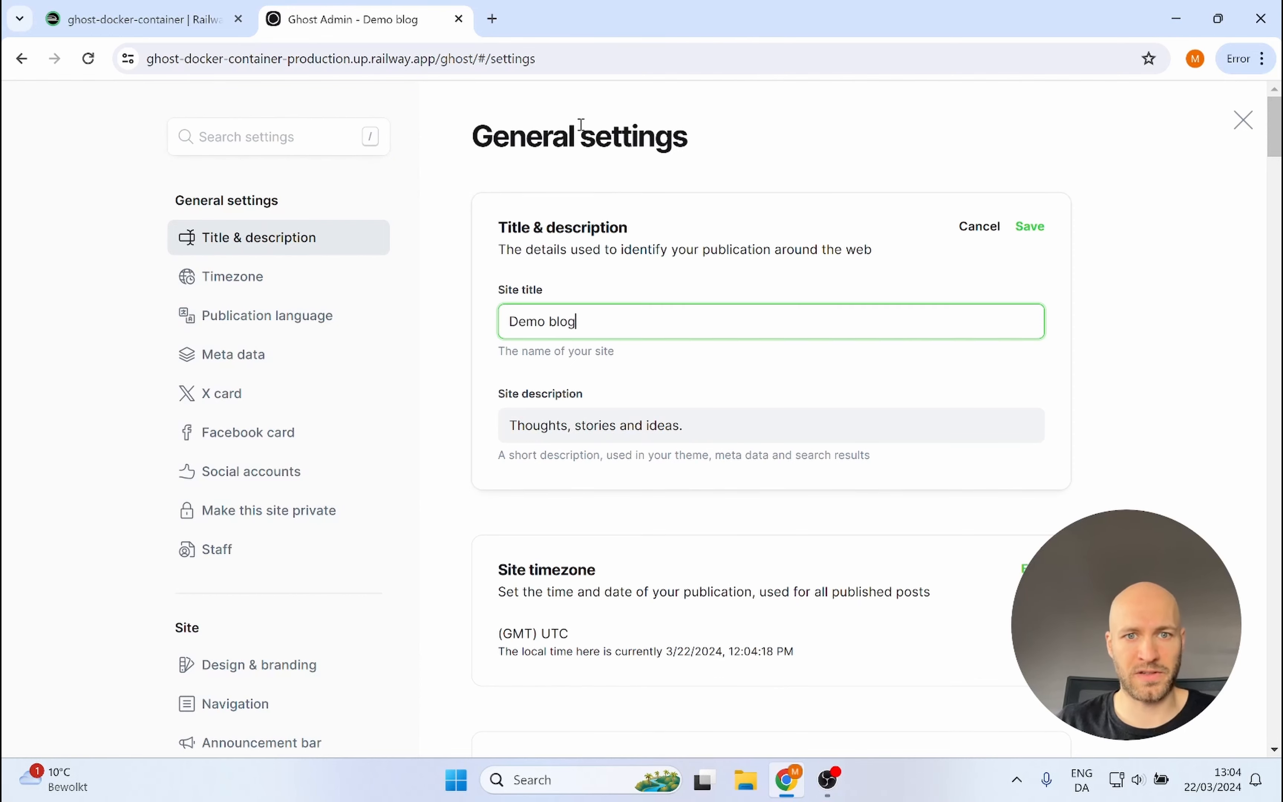
click(1228, 116)
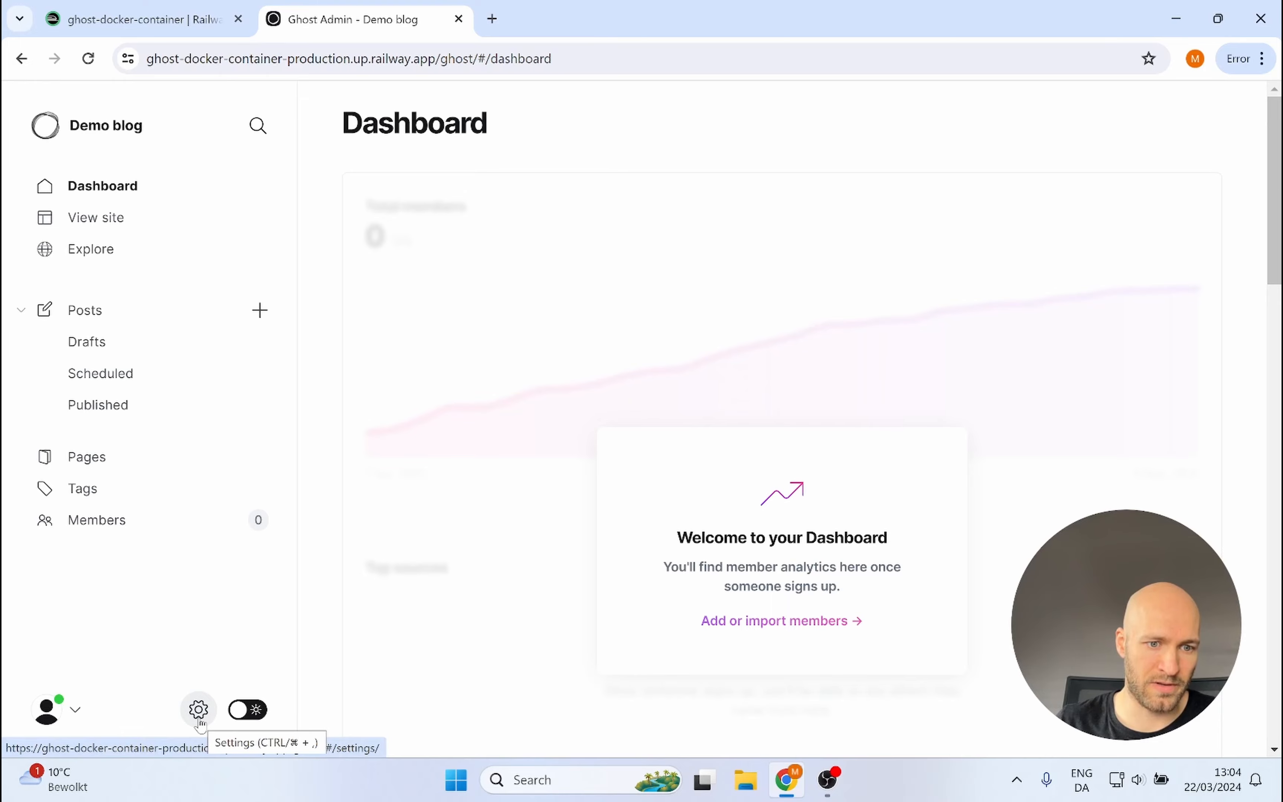
click(198, 710)
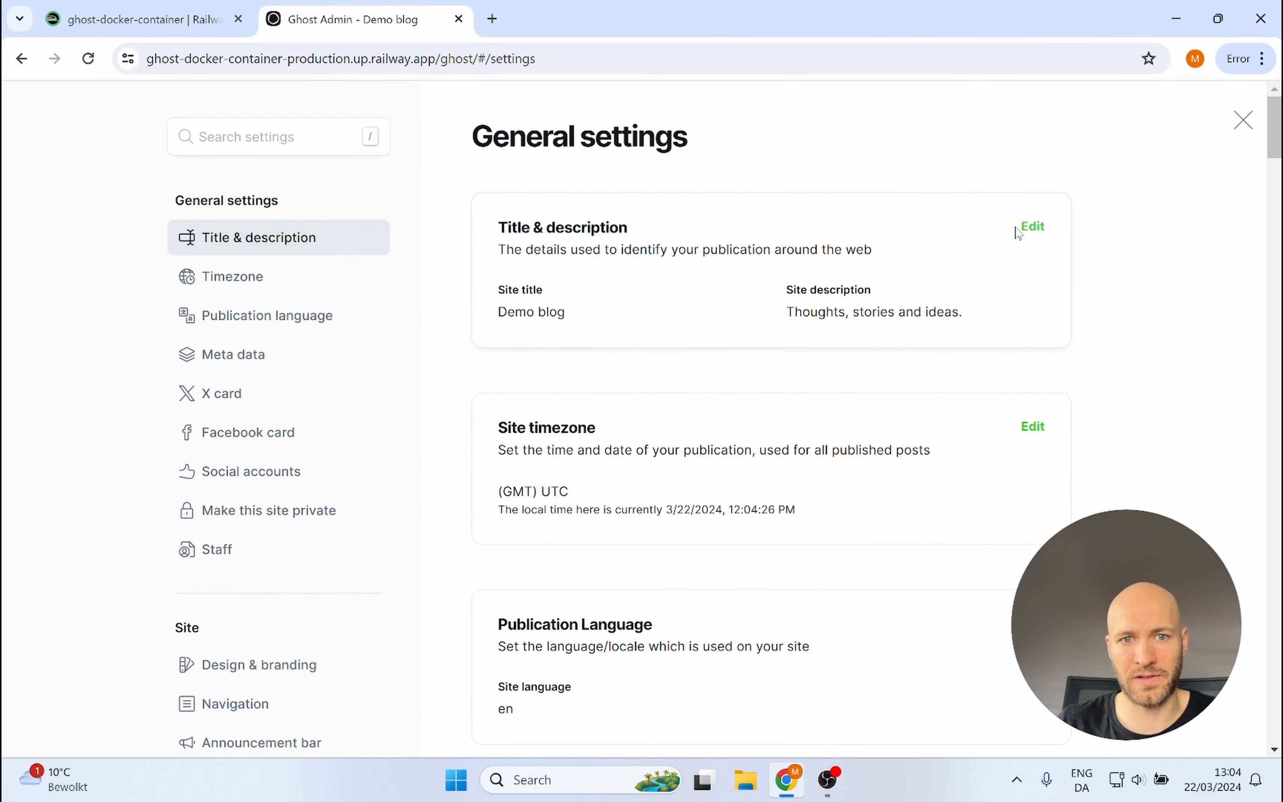
click(1034, 227)
drag(634, 318, 458, 325)
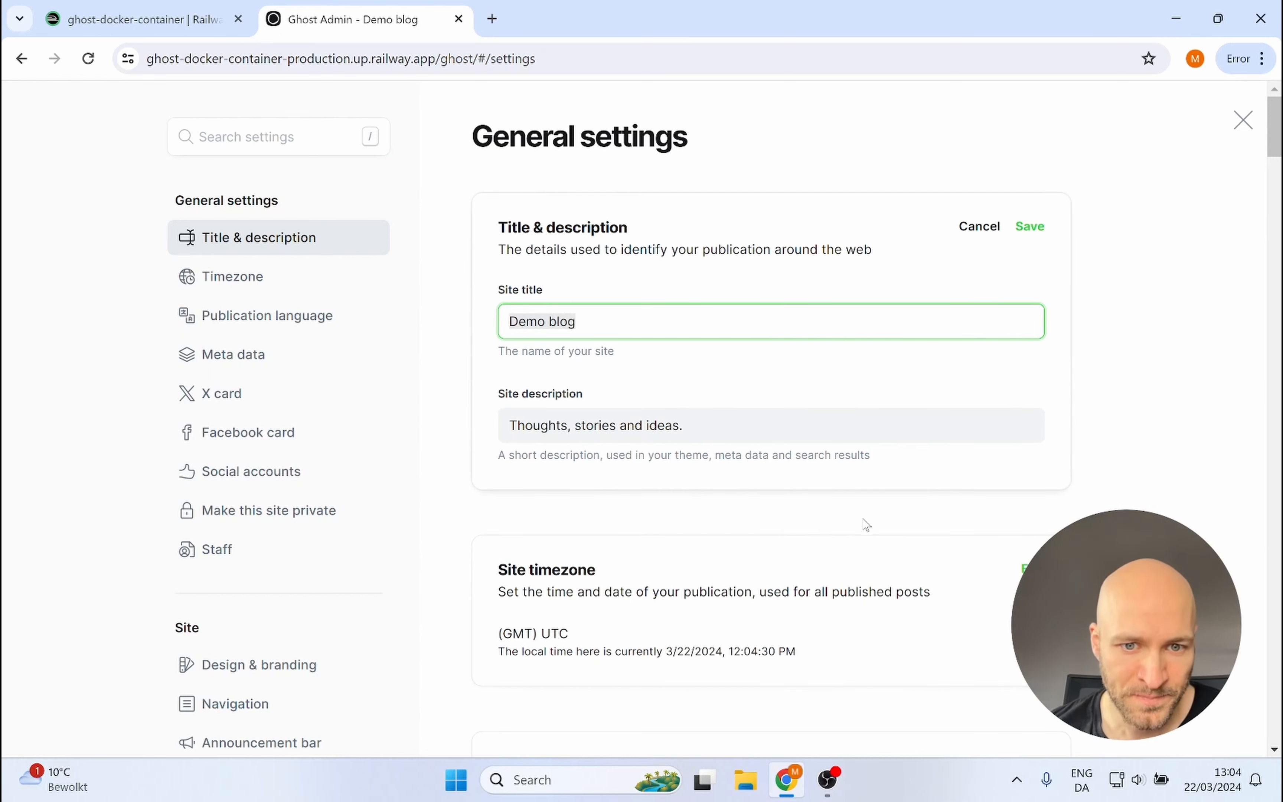
drag(748, 424, 208, 438)
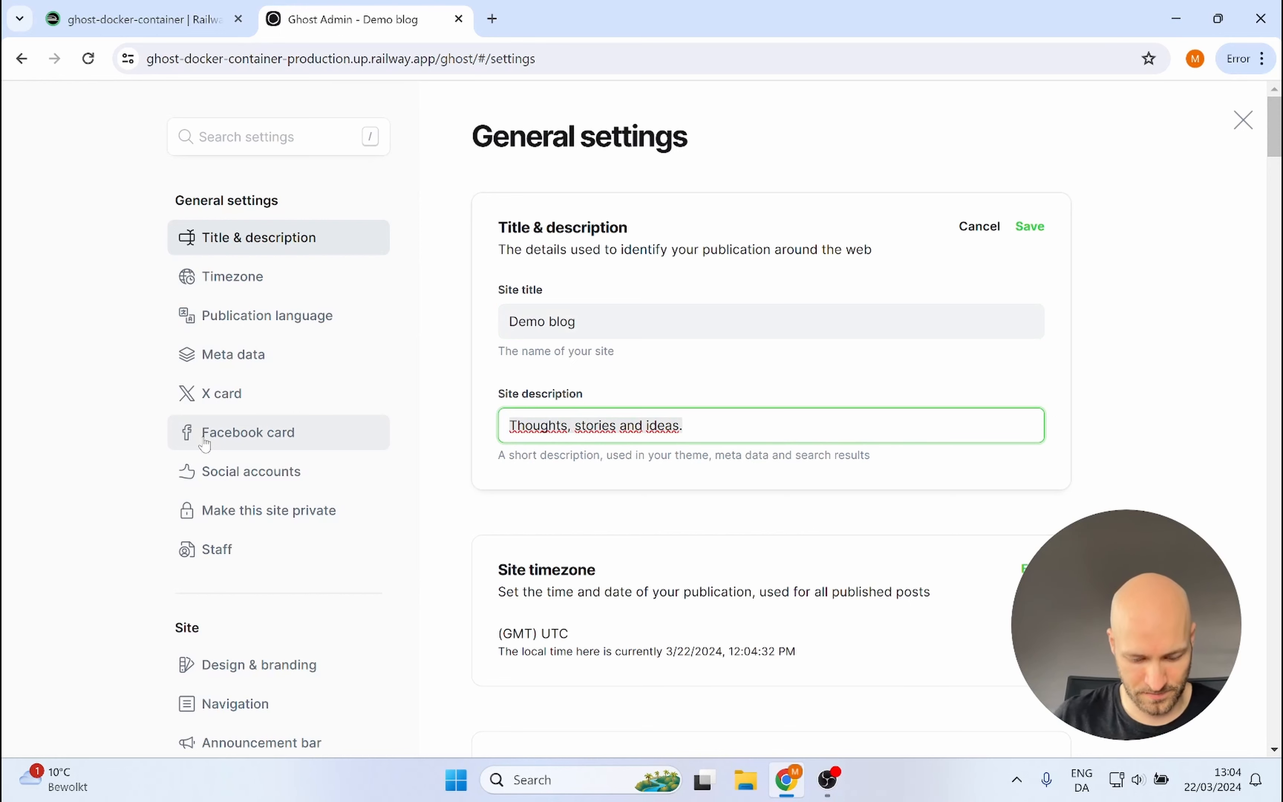
text(Blog about blogging)
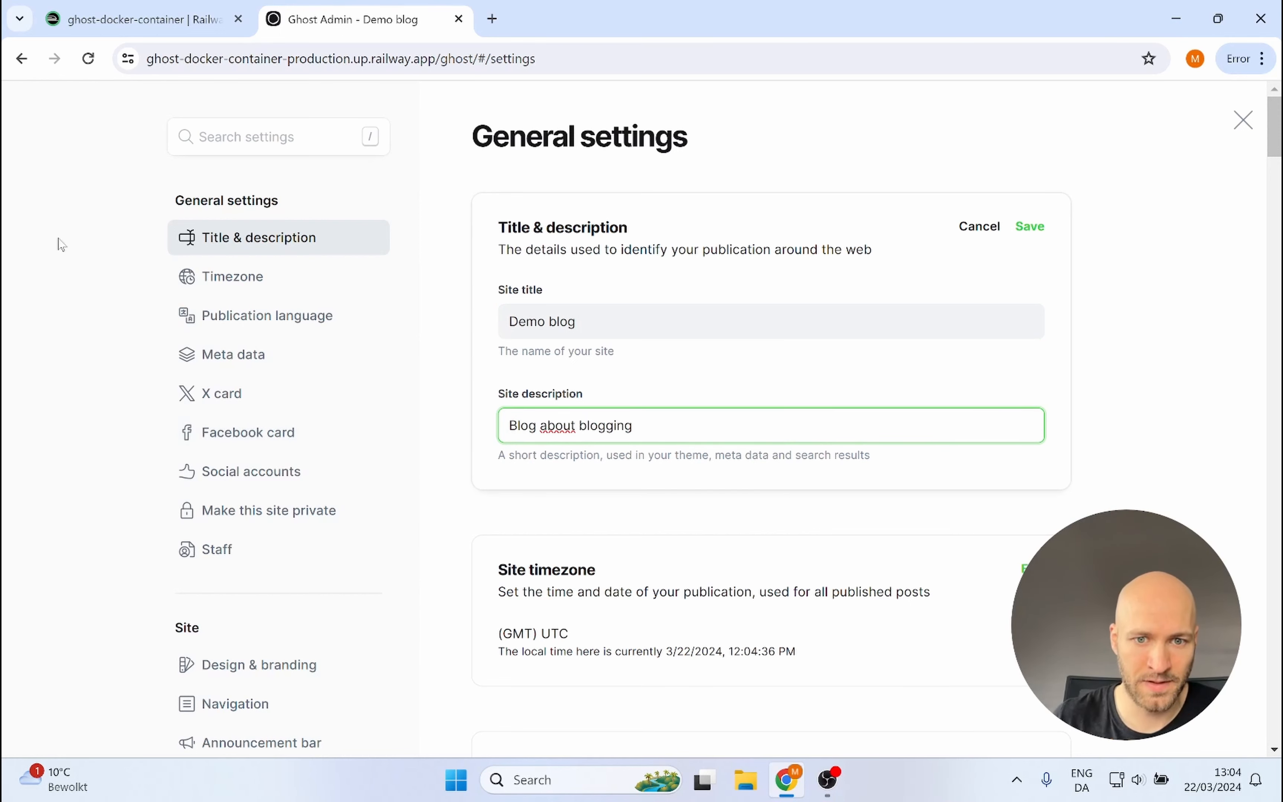
scroll(911, 404, down, 3)
scroll(957, 445, down, 6)
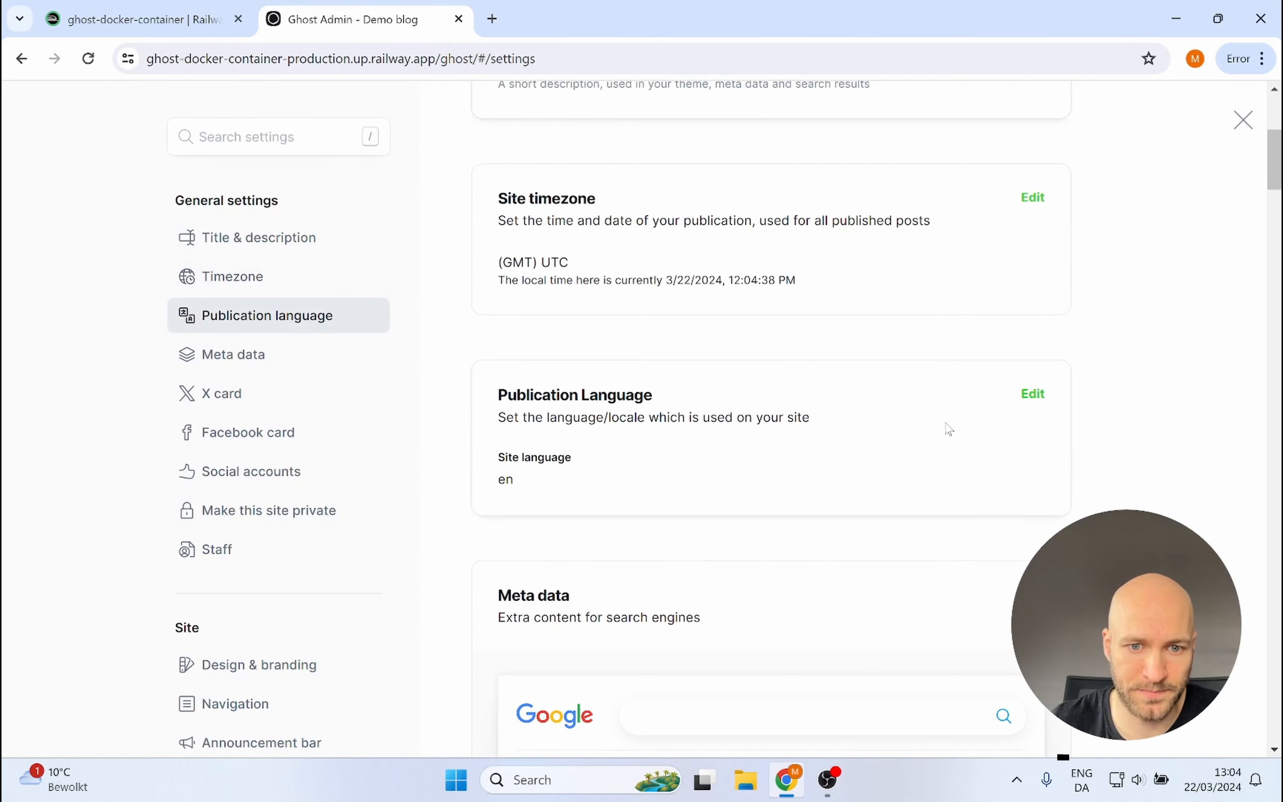
Search settings for 'the', open the Design & branding editor, and browse the available themes.
click(272, 136)
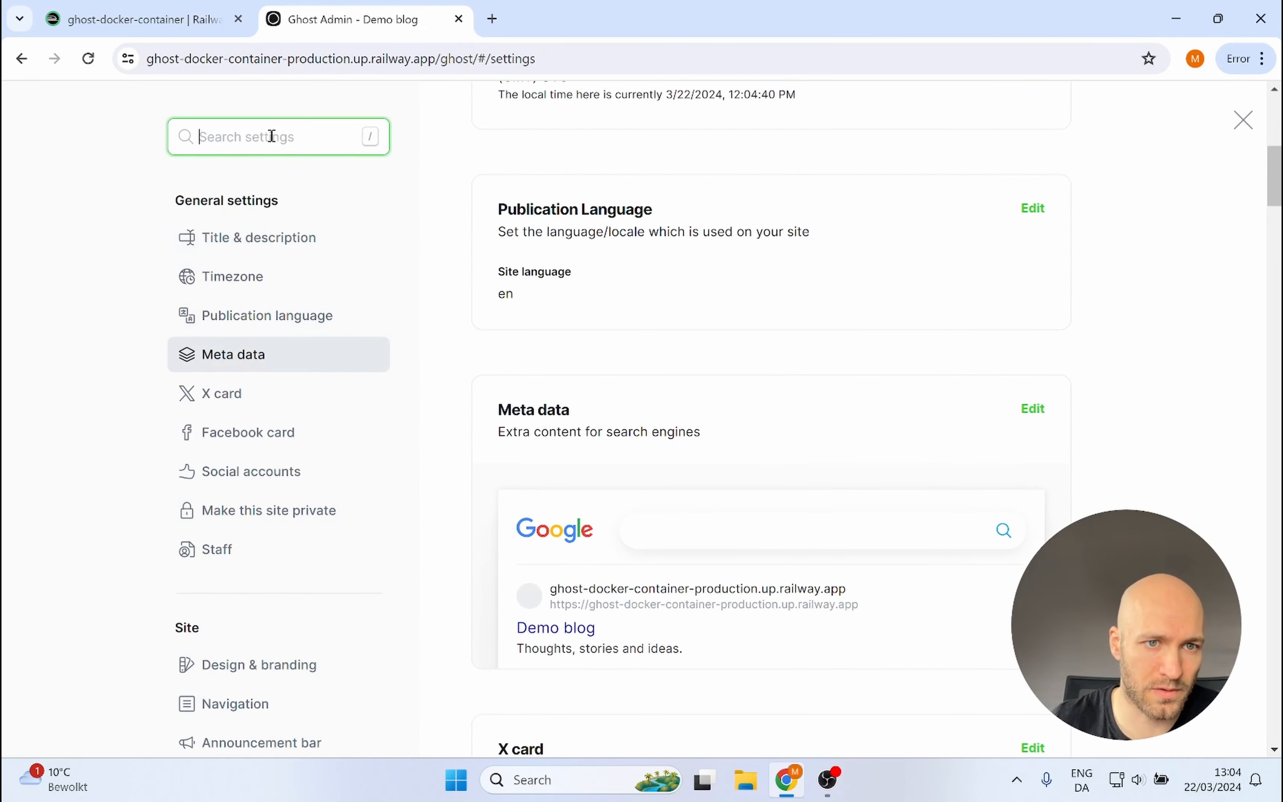
text(theme)
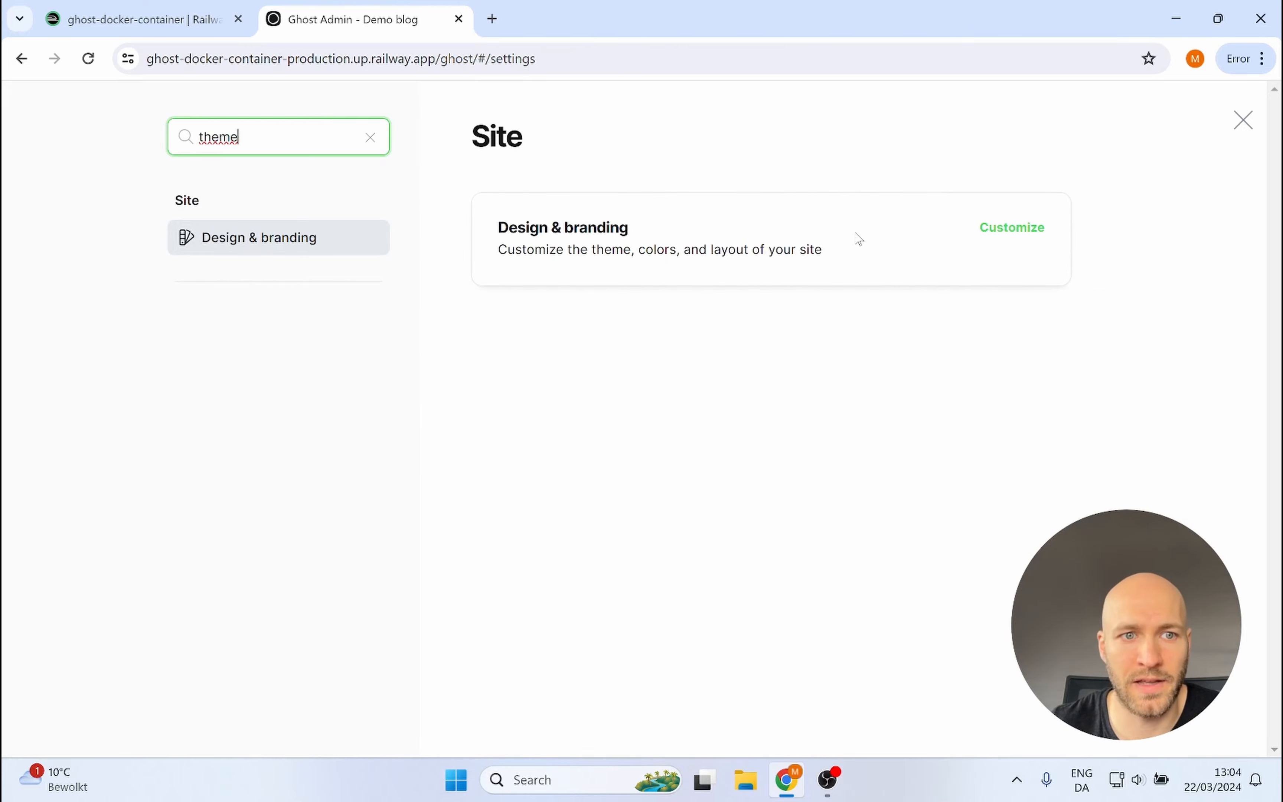
click(1019, 231)
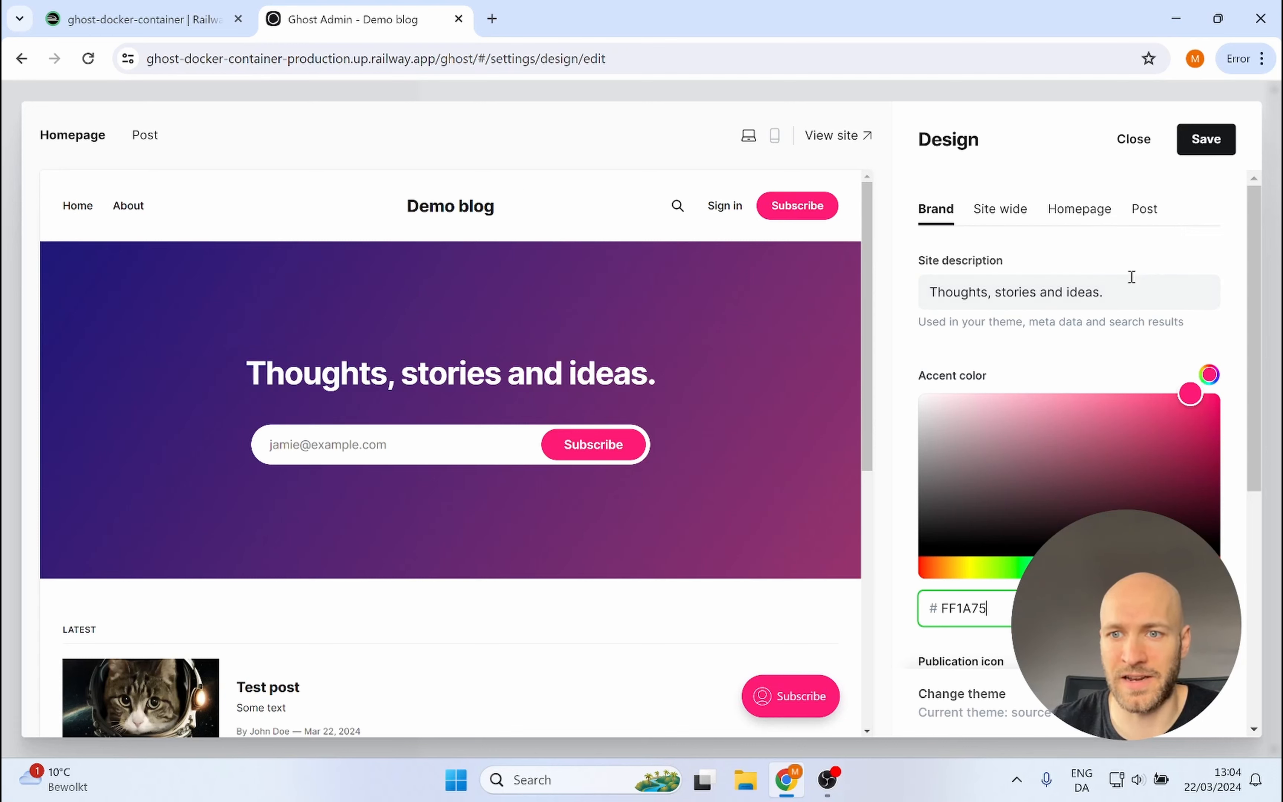
scroll(1098, 379, down, 5)
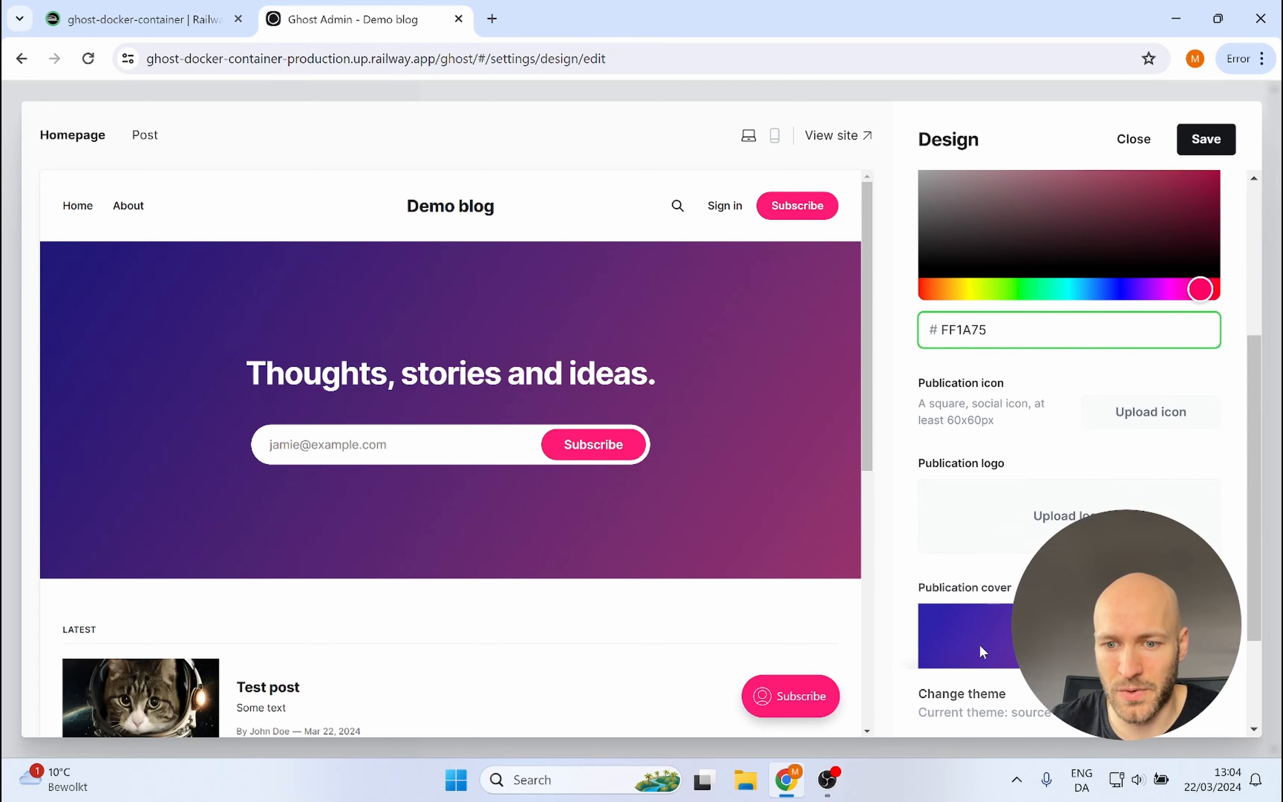
click(992, 701)
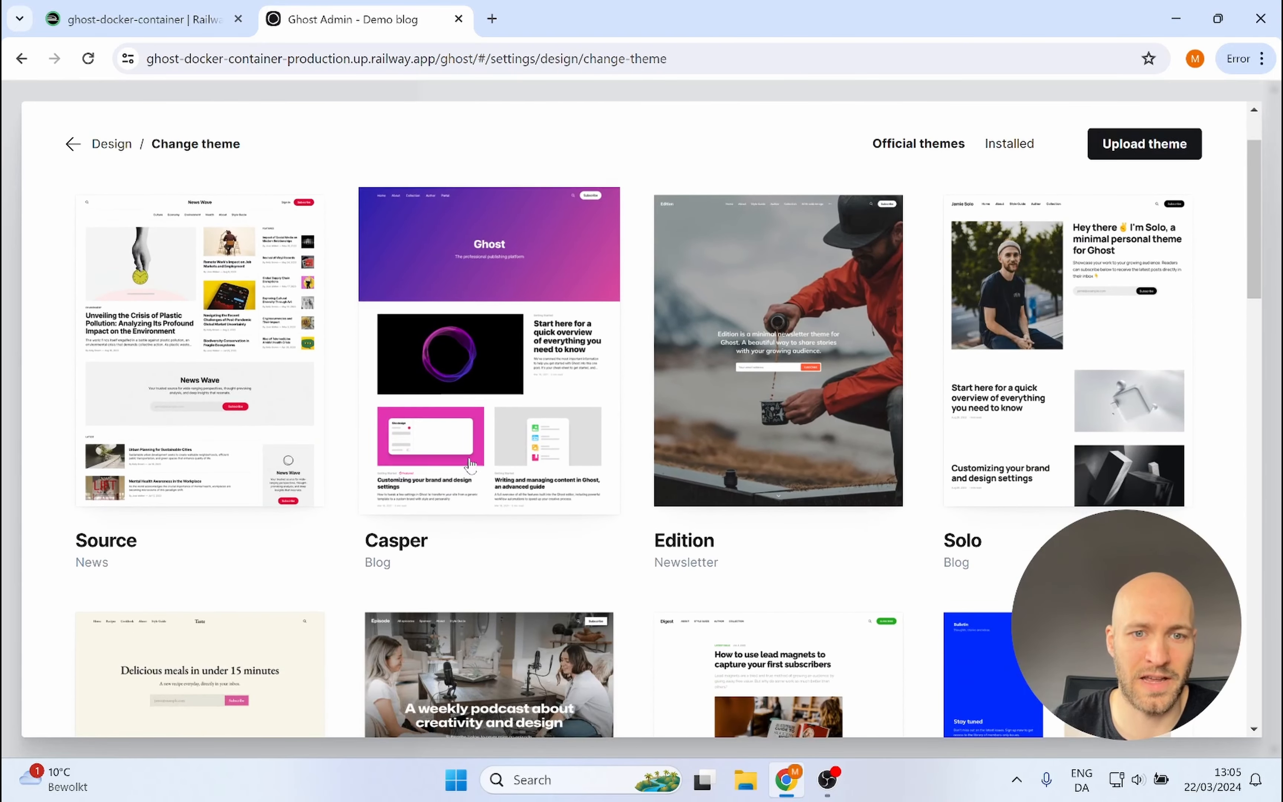
Activate the Casper theme and confirm the switch.
click(599, 313)
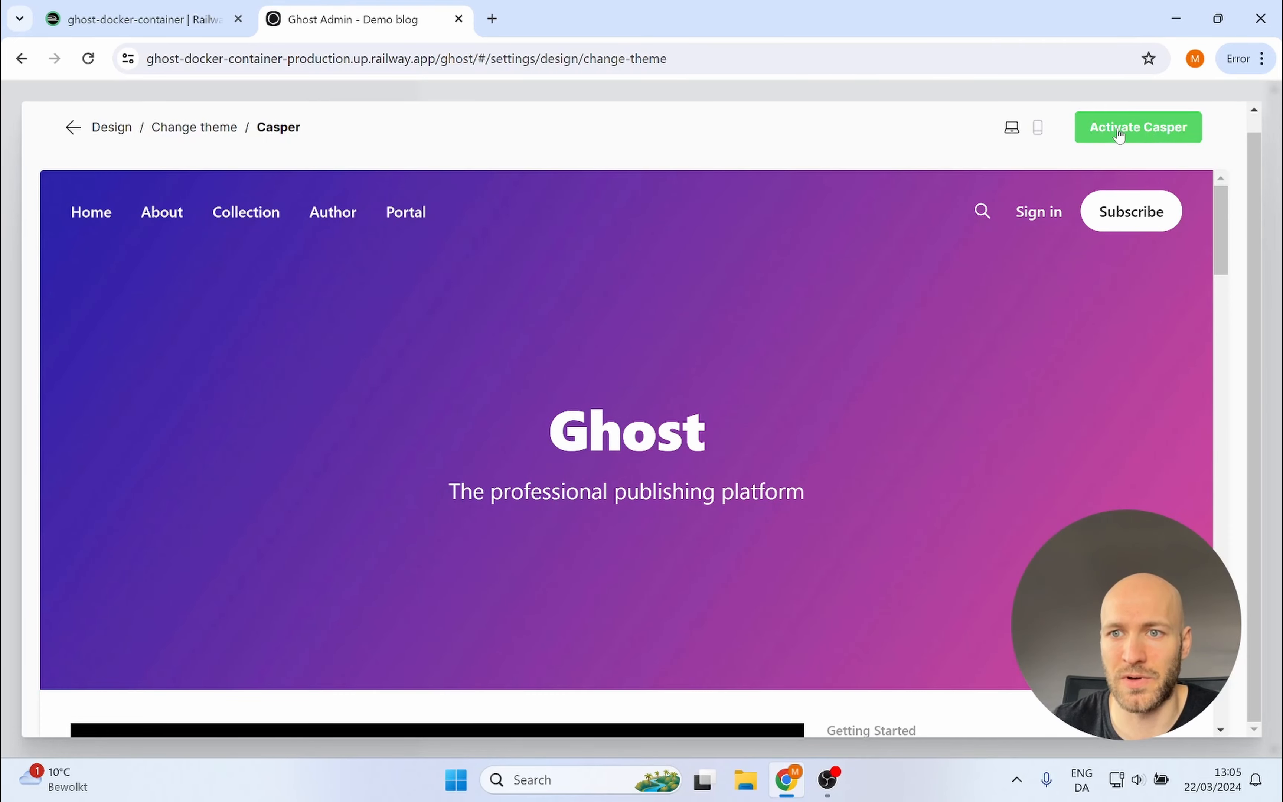
click(1141, 137)
click(847, 308)
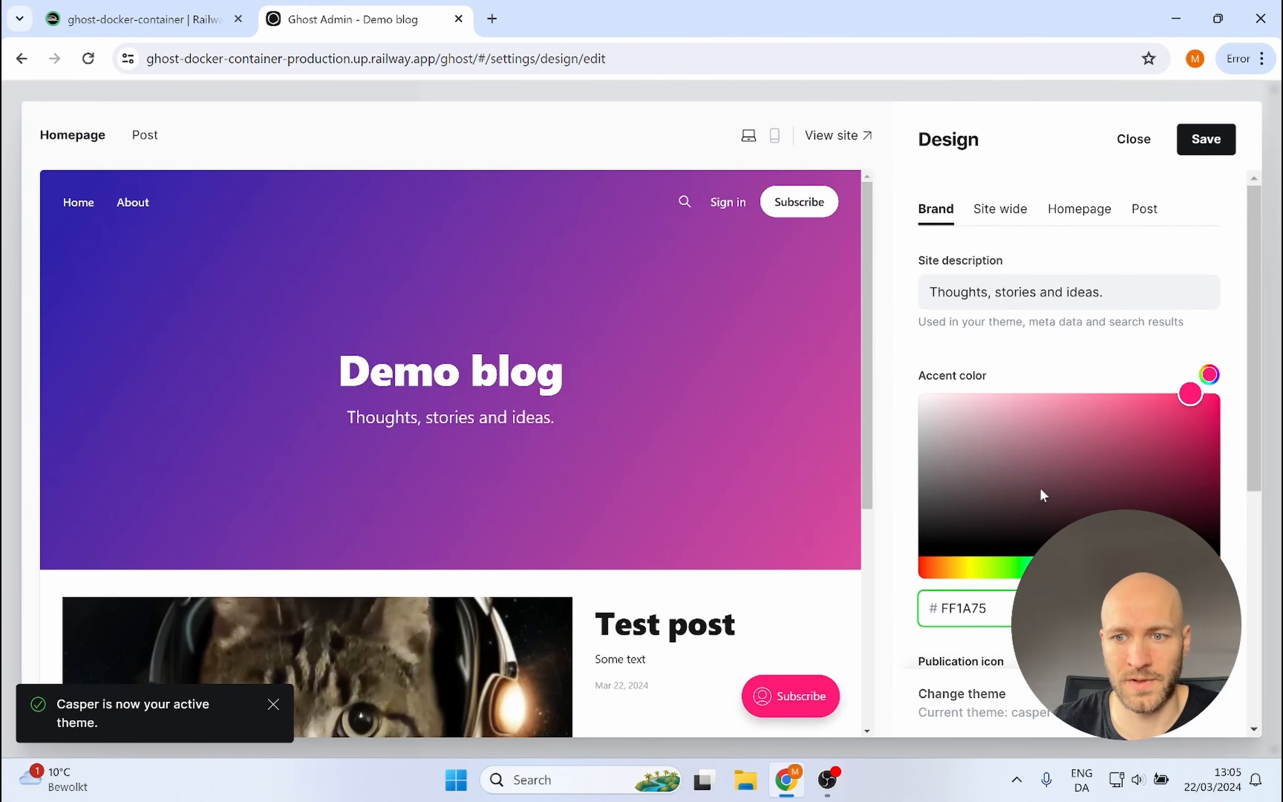
Set the accent colour to bright green 29fe0a, save it, and close the design editor.
click(1013, 569)
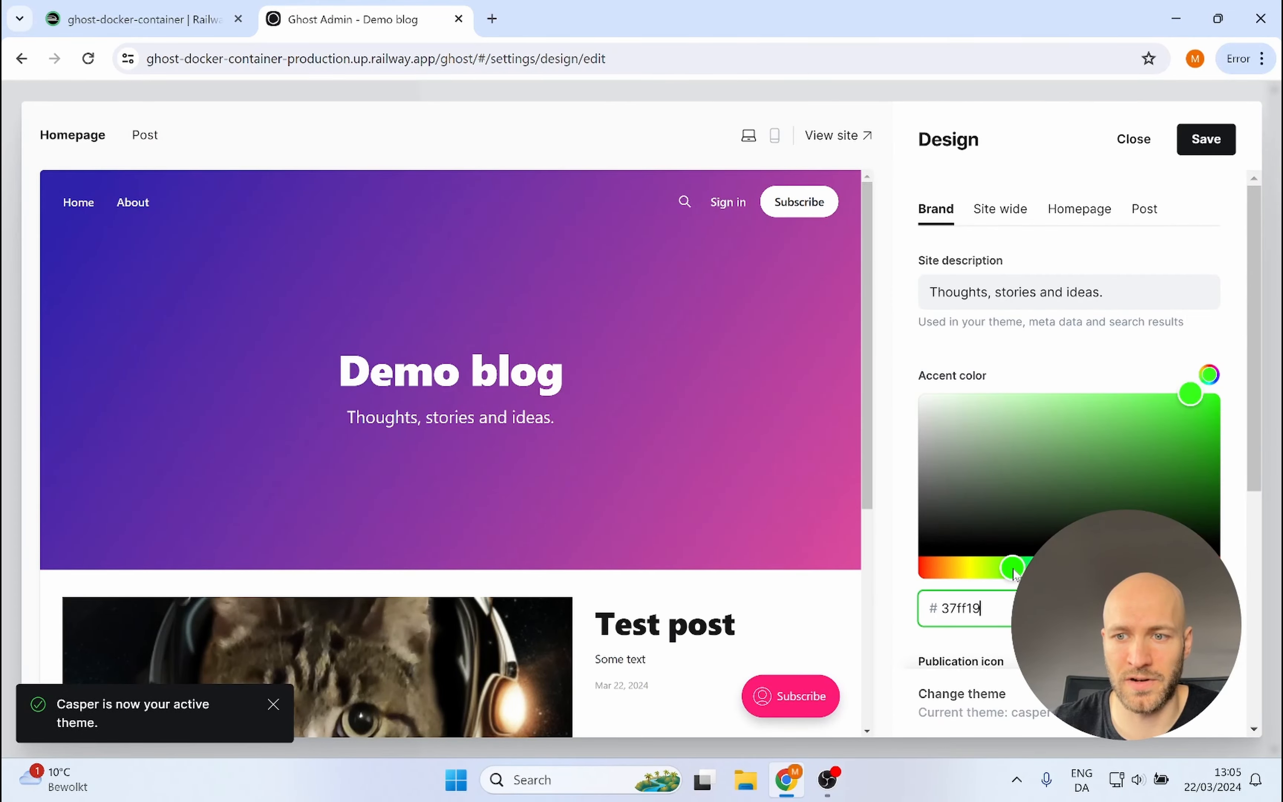
click(1197, 486)
drag(1200, 489, 1209, 395)
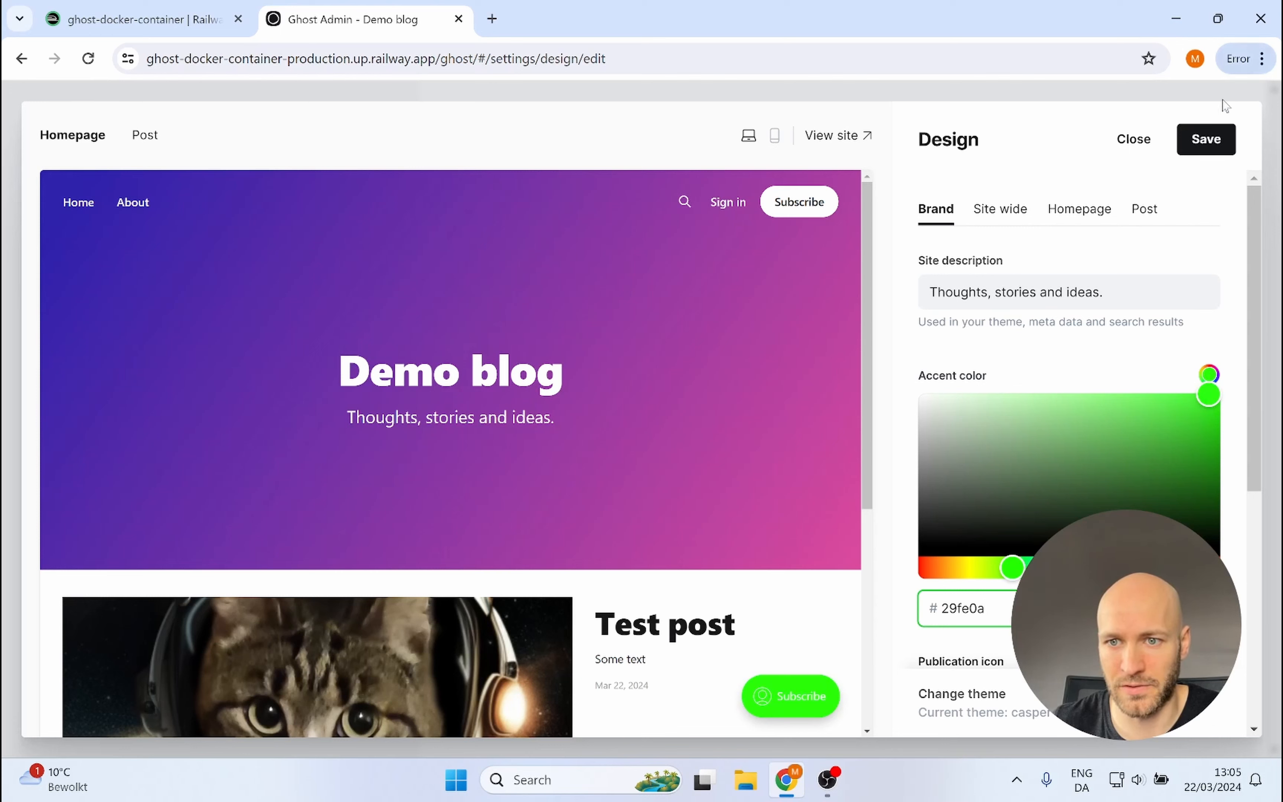
click(1204, 138)
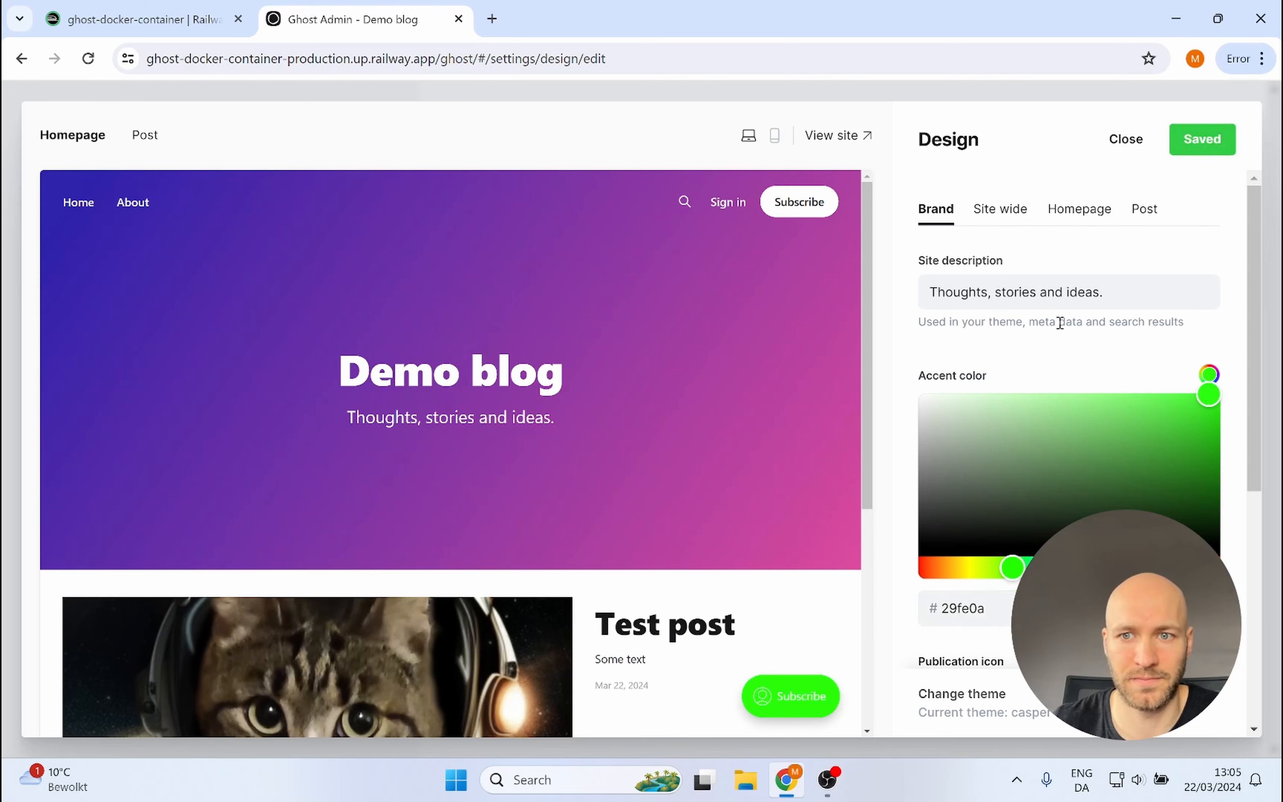
scroll(1061, 318, down, 4)
scroll(1061, 318, down, 2)
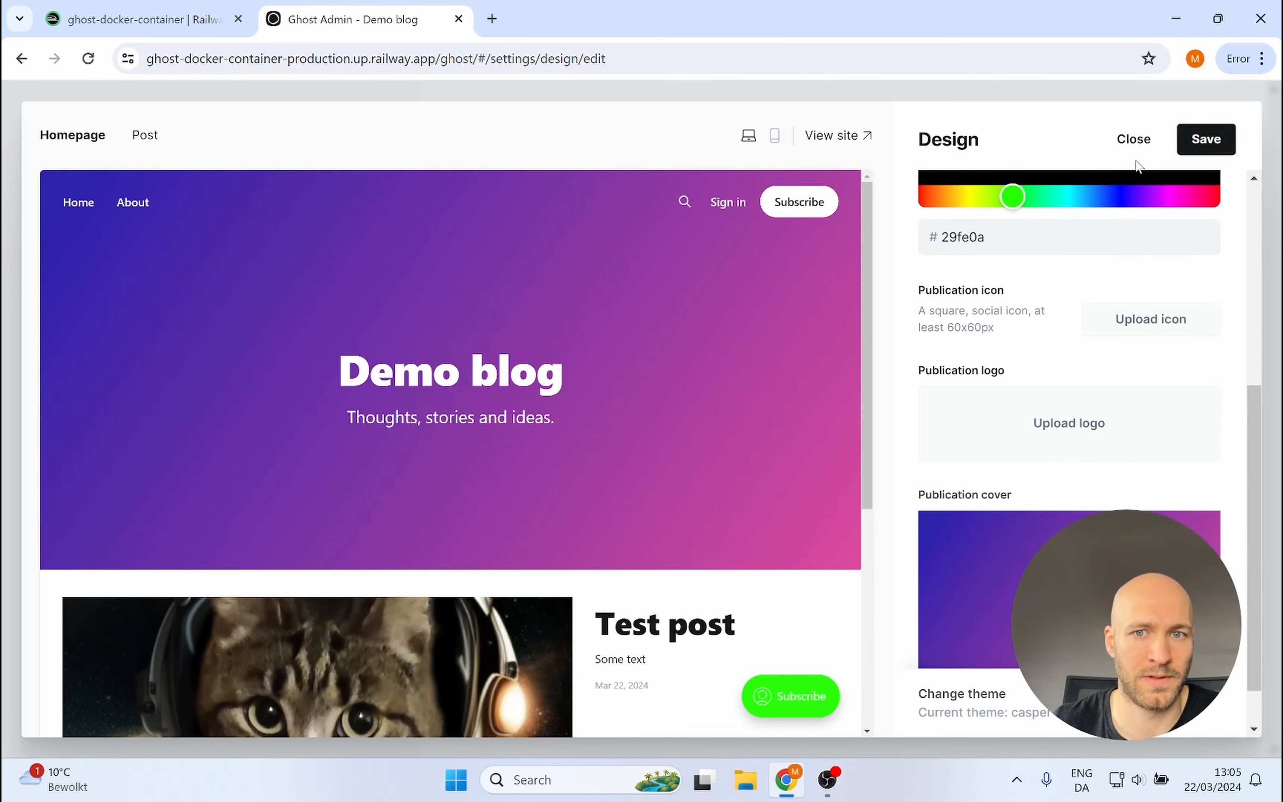
click(1127, 141)
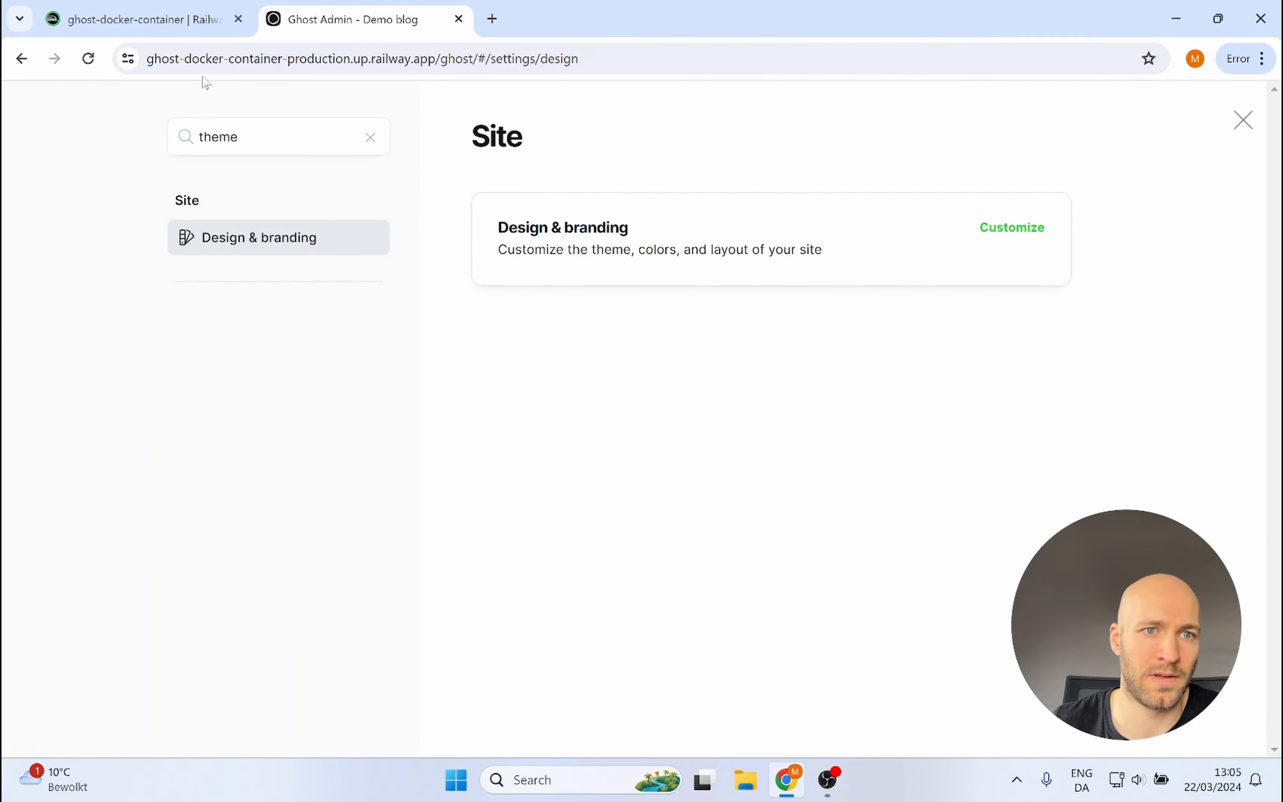
Open the live blog in a background tab from Railway's deployment URL.
click(178, 21)
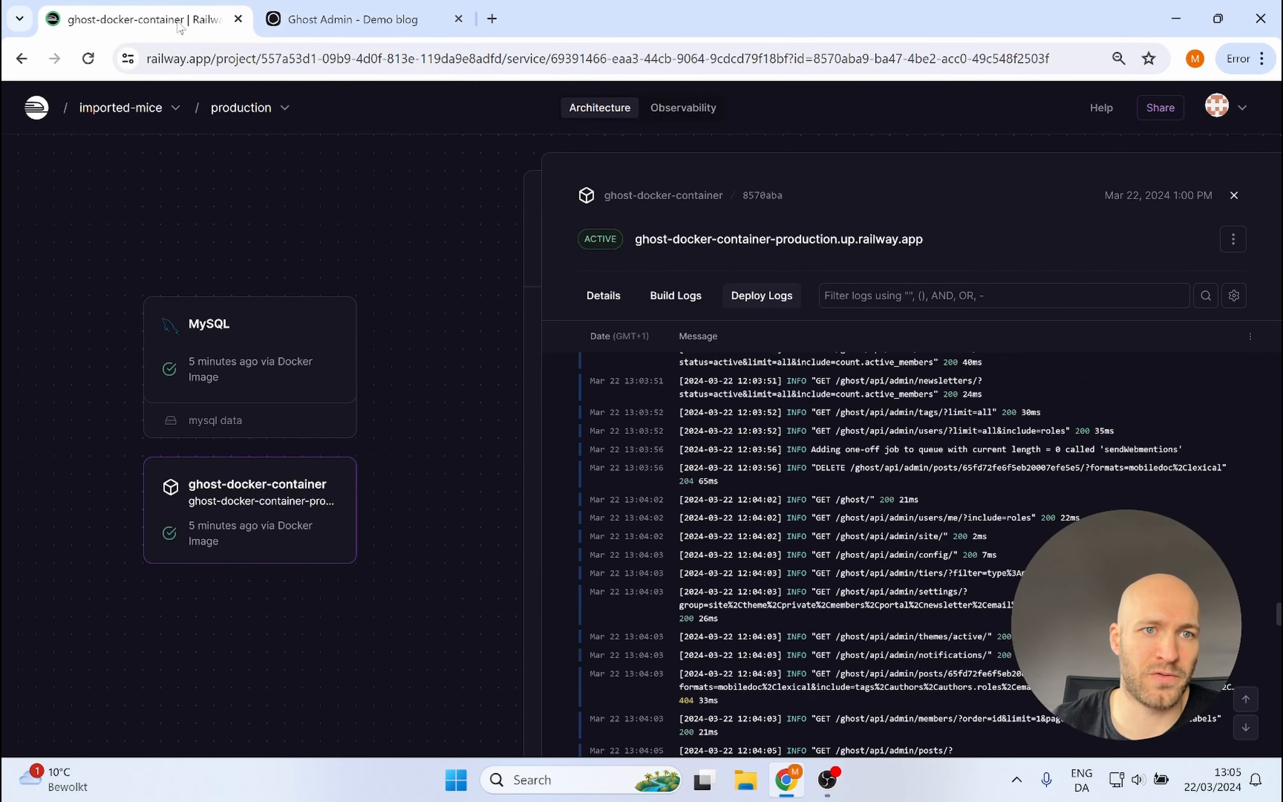
click(1234, 196)
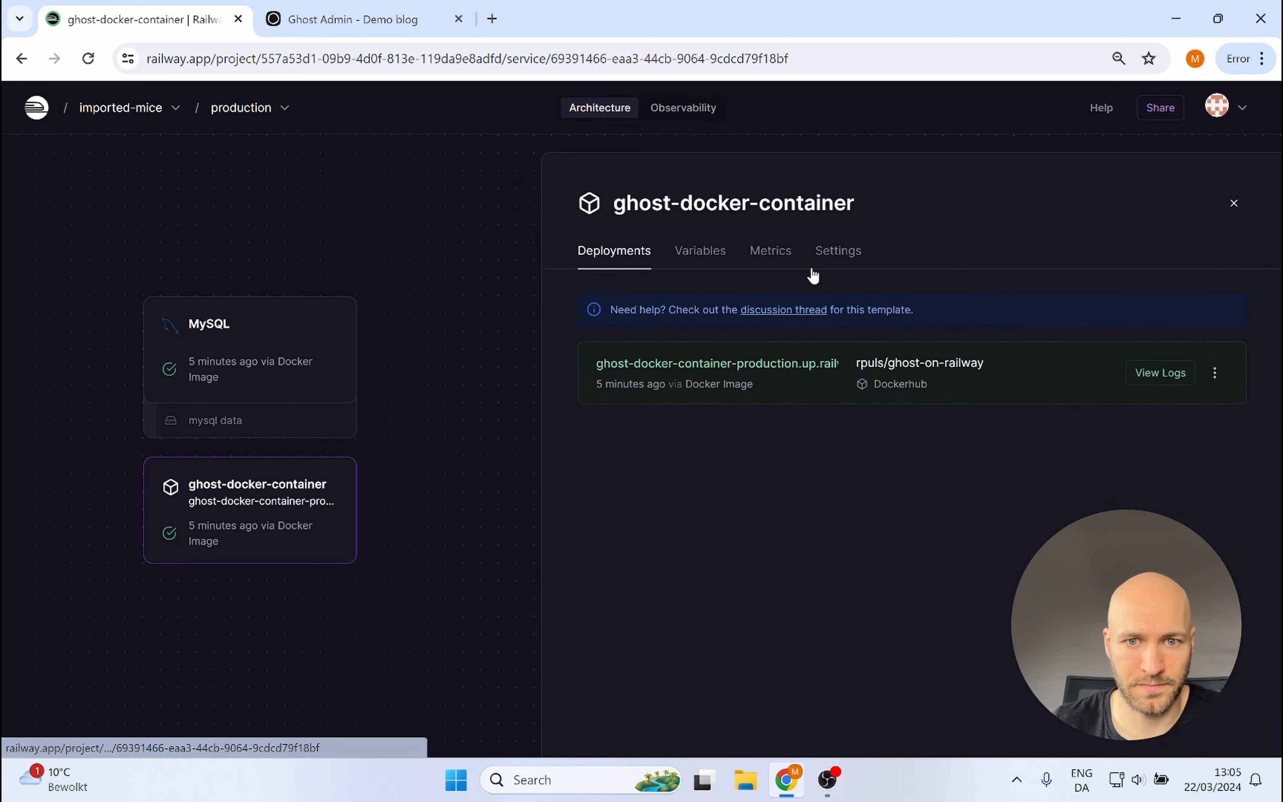
middle_click(683, 376)
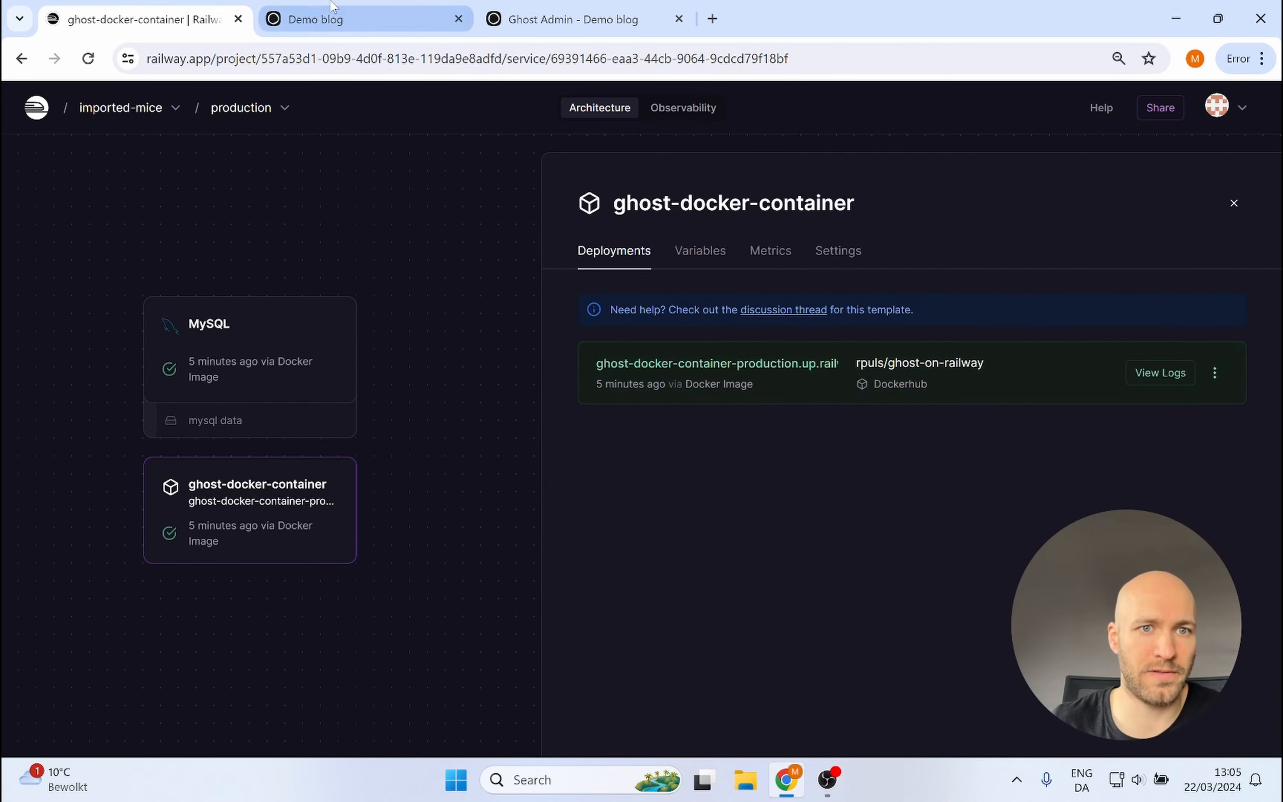
Scroll through the live blog homepage, briefly highlighting its tagline.
click(315, 20)
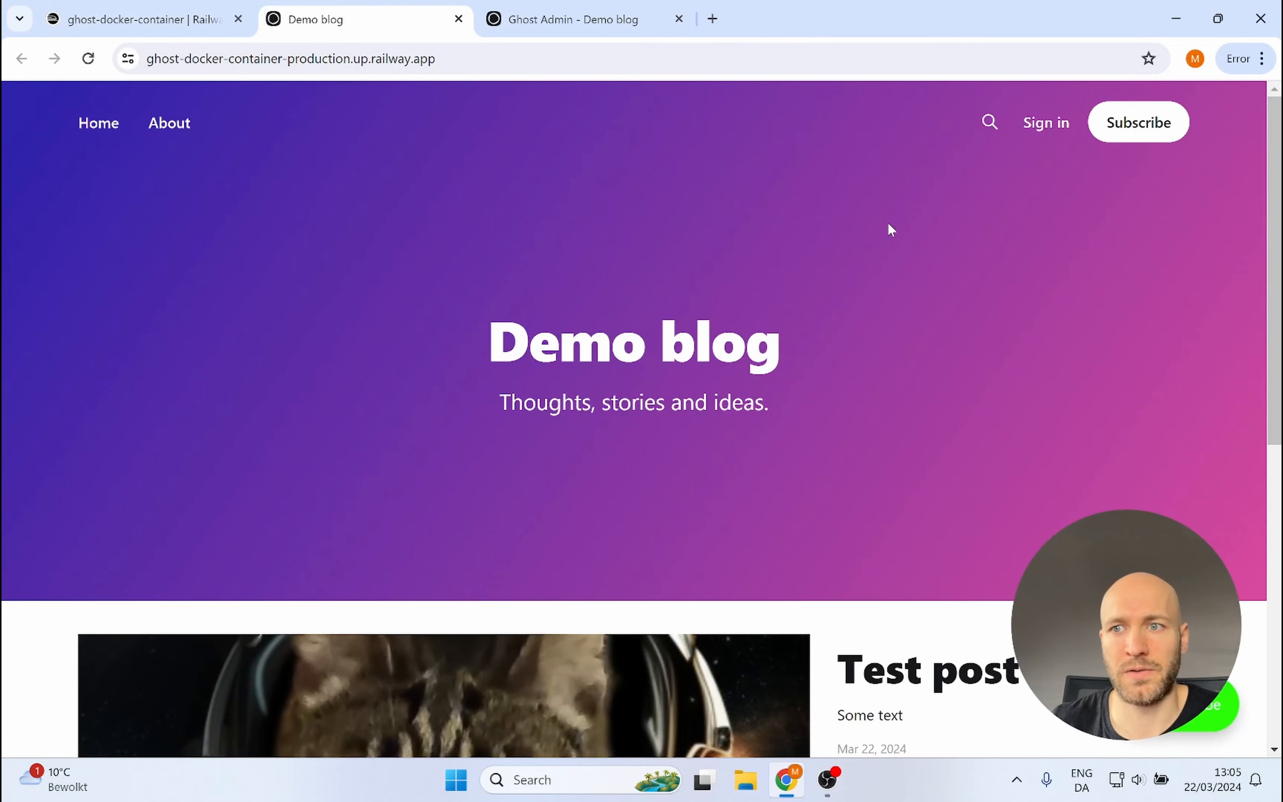
scroll(808, 209, down, 4)
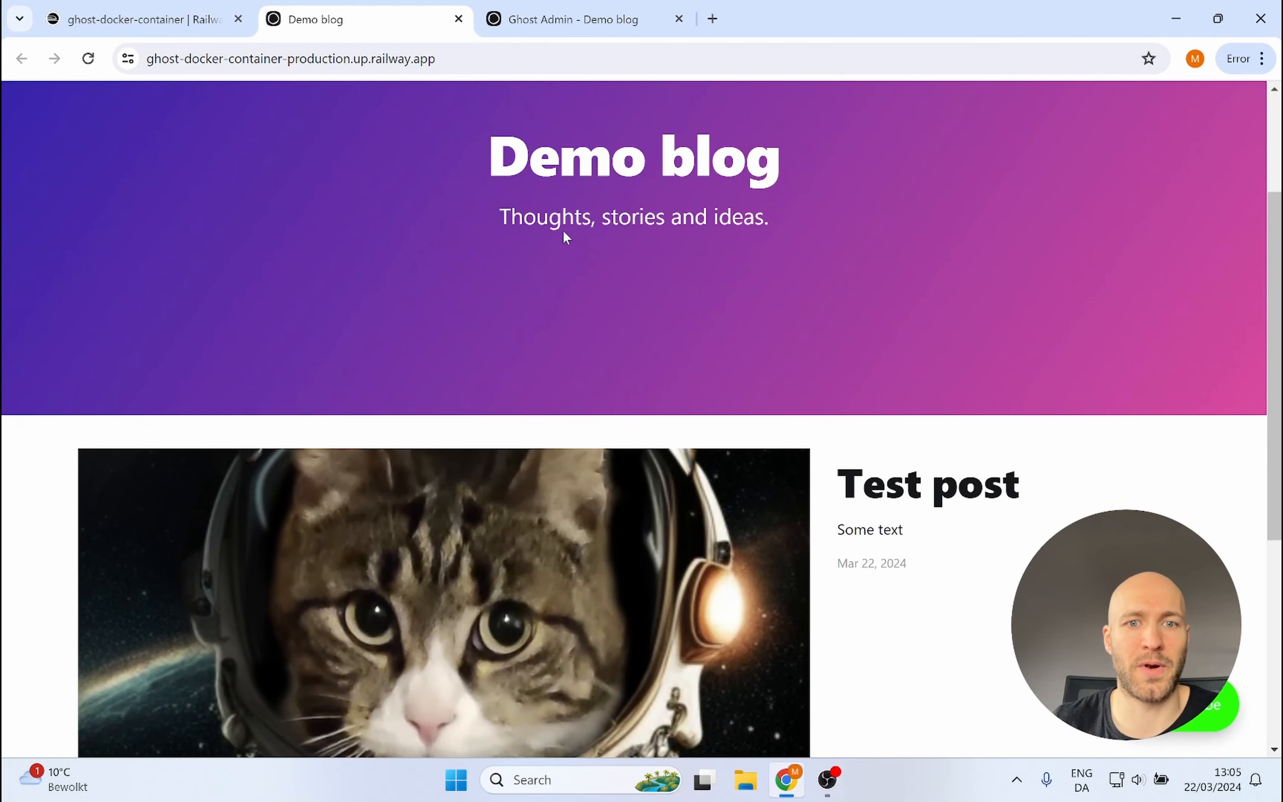
drag(513, 221, 753, 241)
click(522, 217)
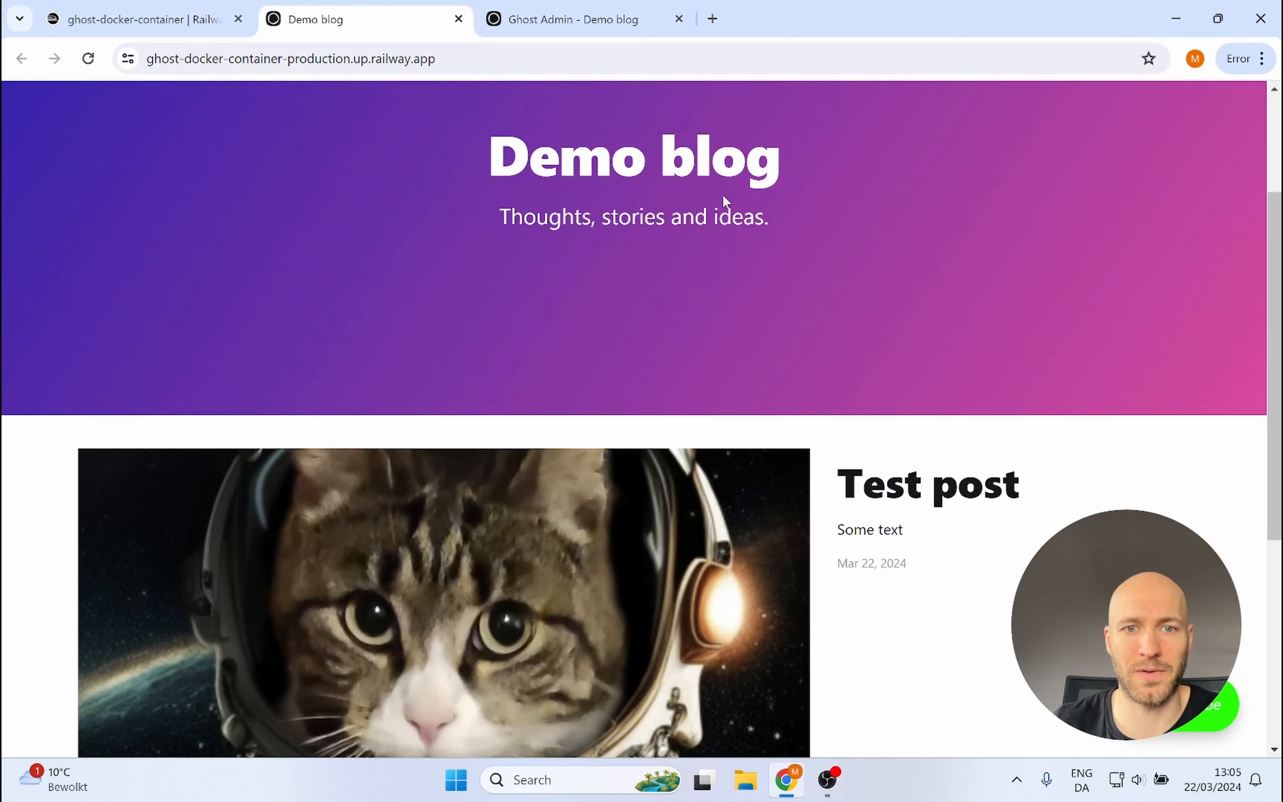
scroll(934, 250, down, 2)
scroll(916, 237, down, 2)
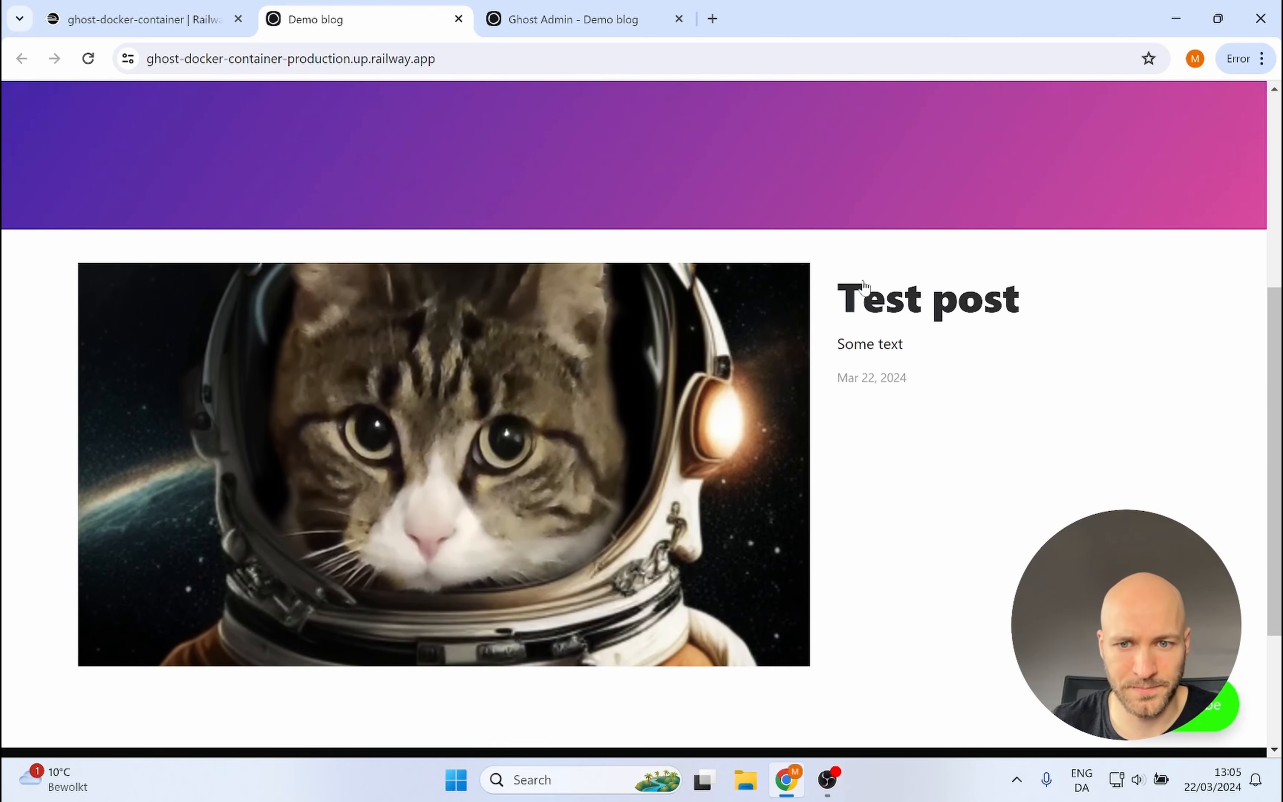
Read through the Test post, then close it and return to Ghost Admin.
click(563, 398)
scroll(710, 355, down, 8)
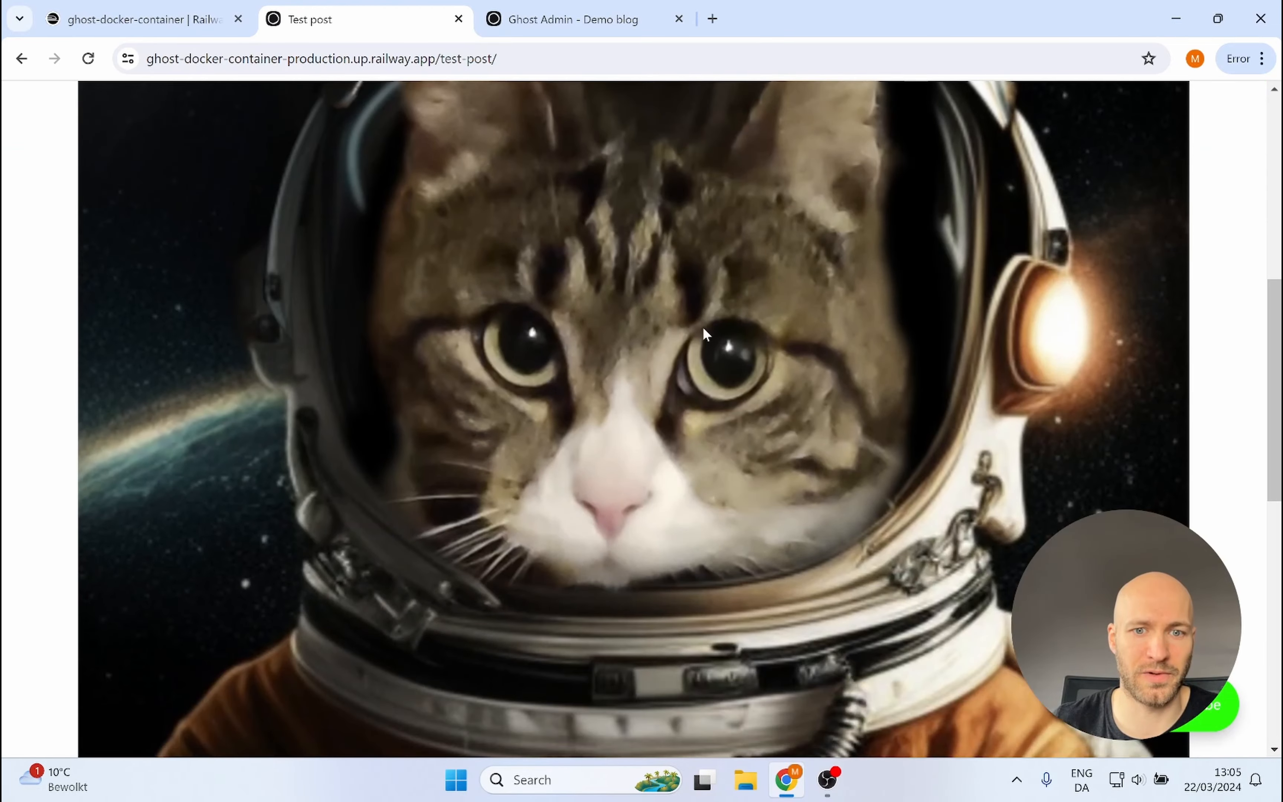
scroll(704, 325, up, 10)
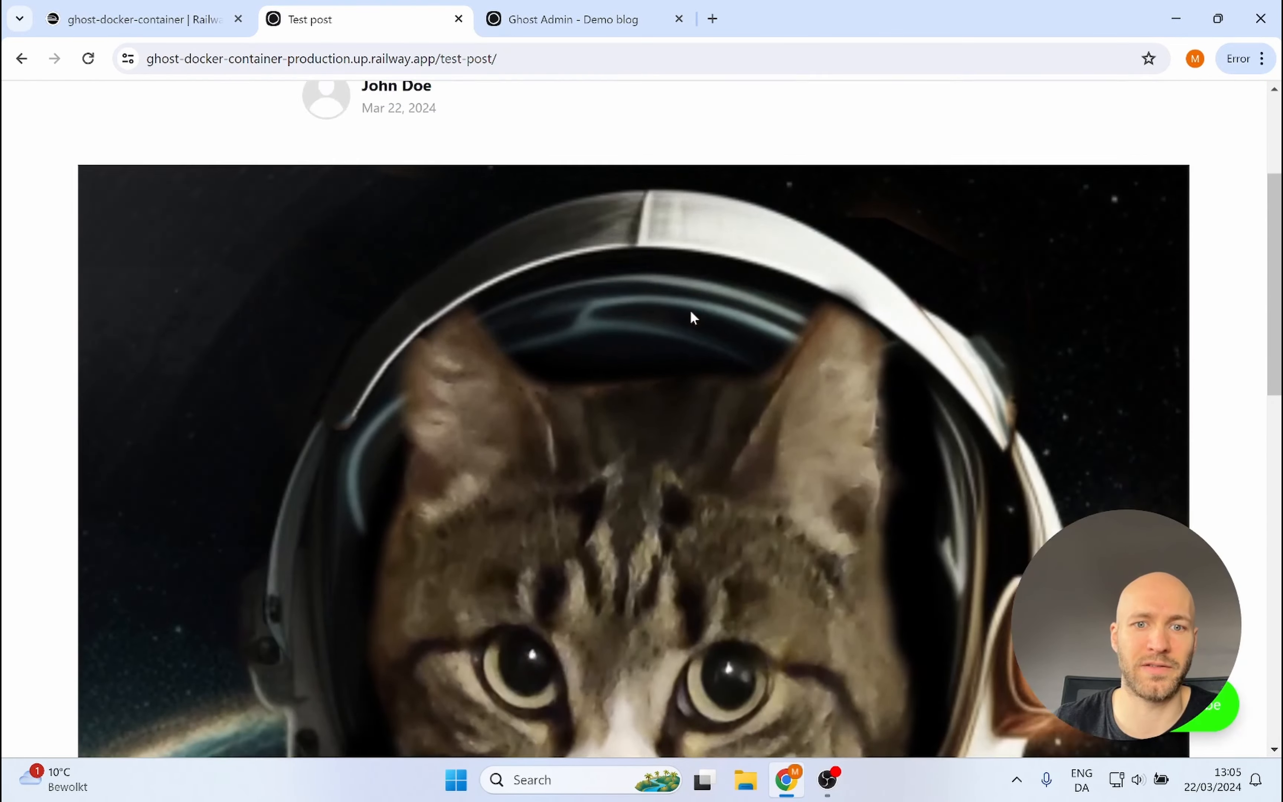
scroll(621, 460, down, 8)
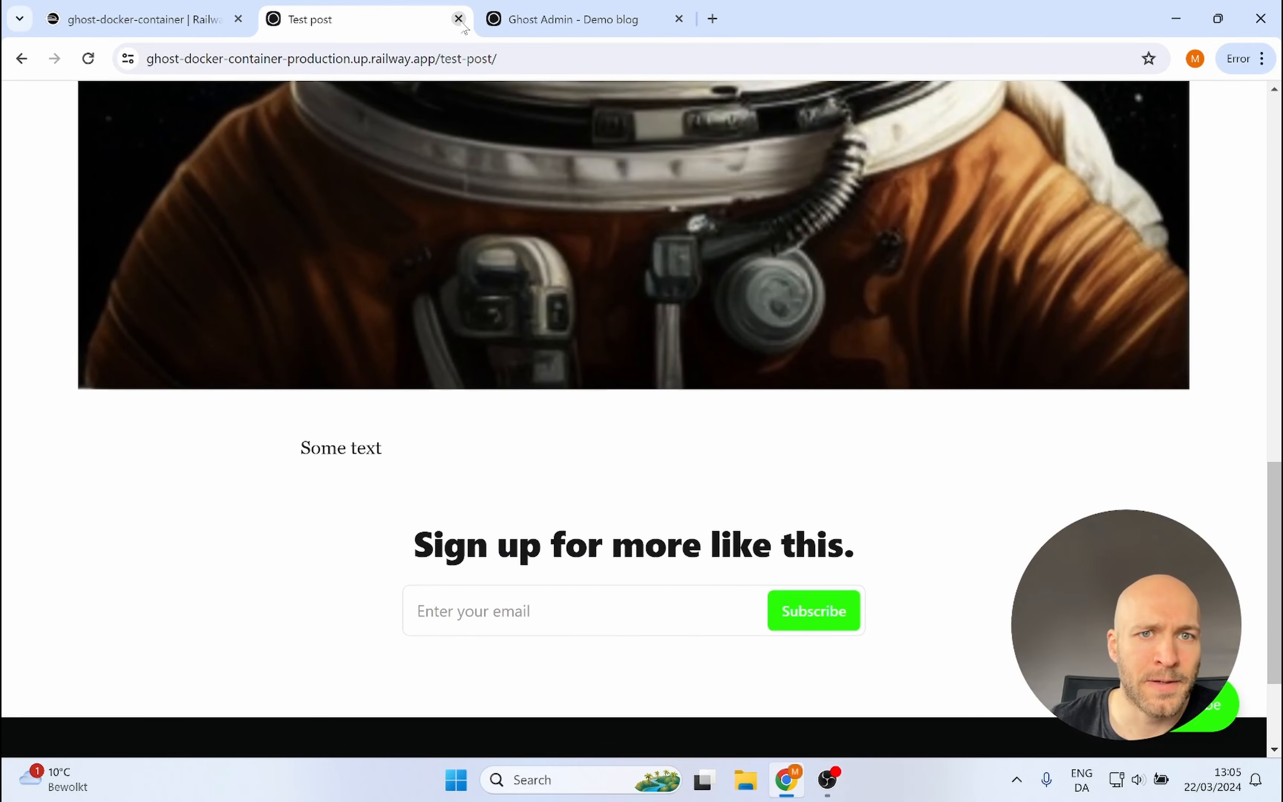
click(458, 18)
click(373, 21)
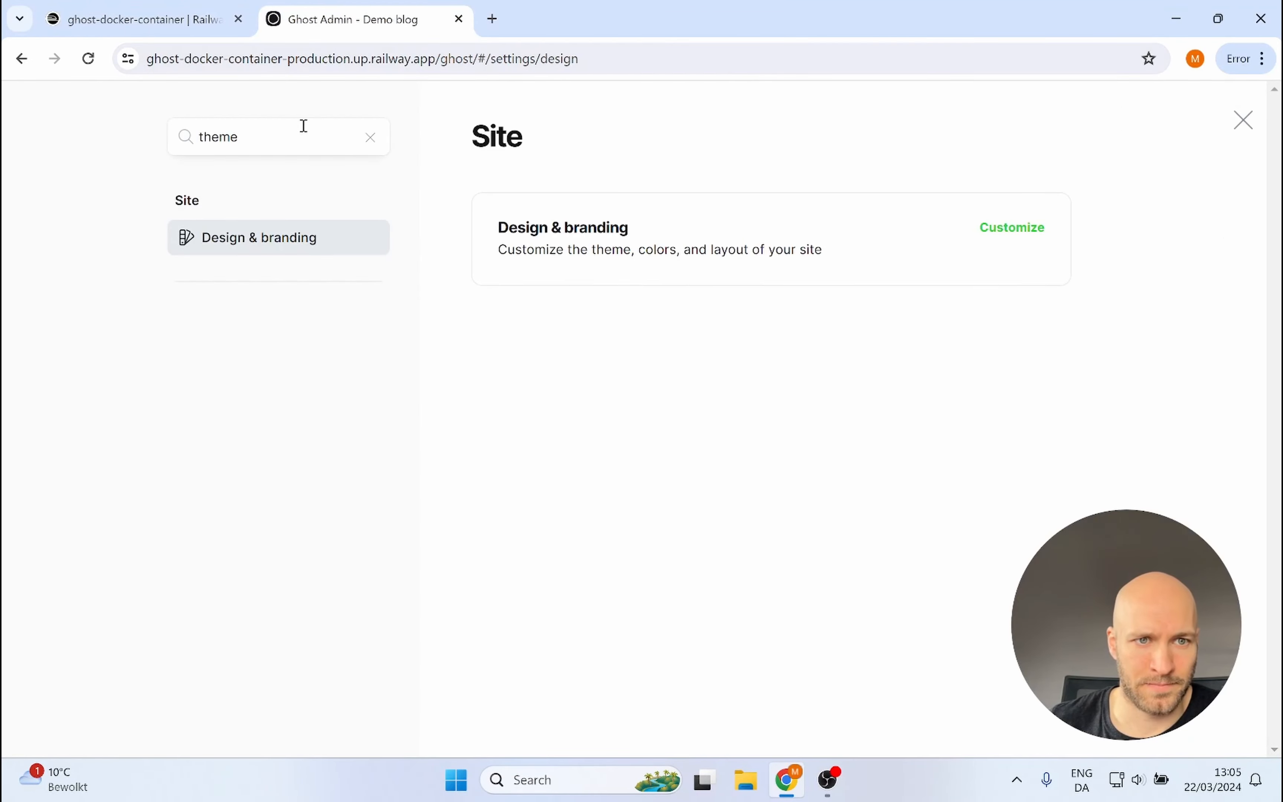
Change the site description to 'blog about blogging', save it, and open the deployed blog from Railway.
click(1012, 227)
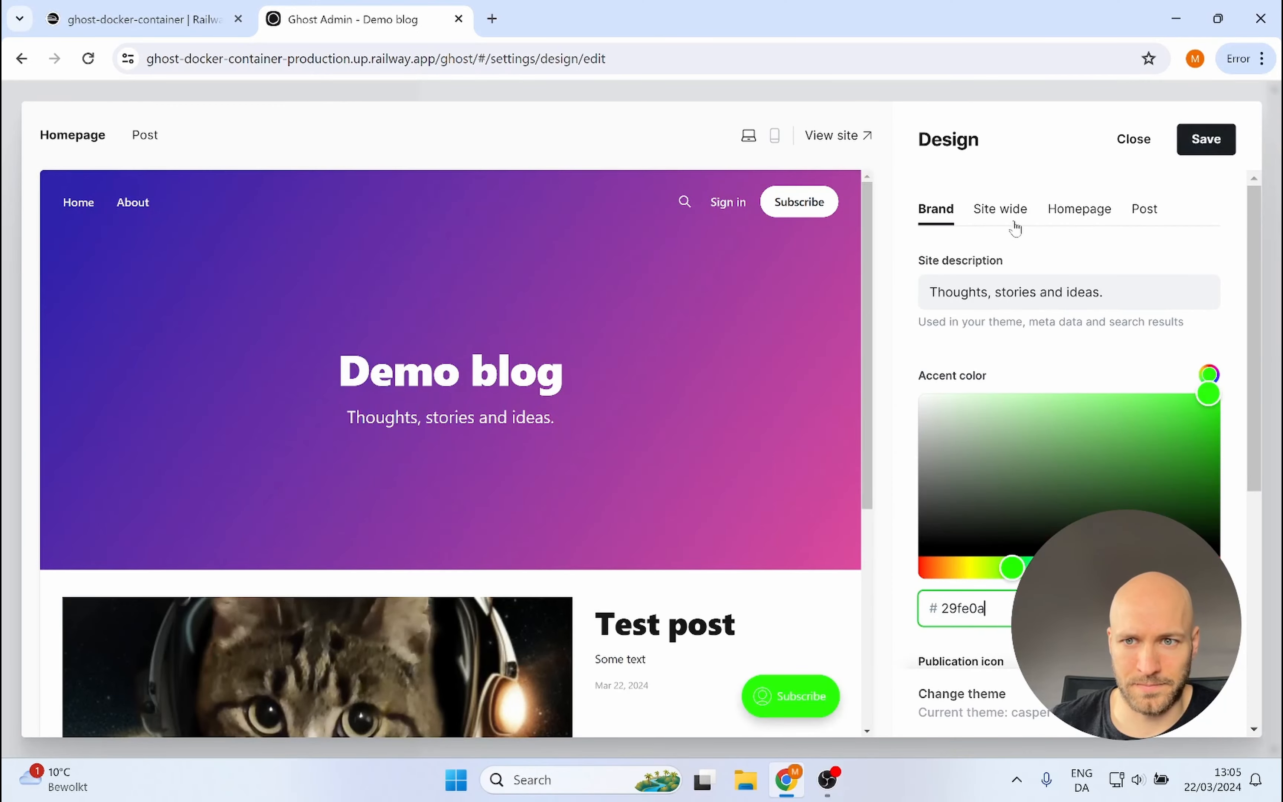
click(1010, 215)
click(936, 210)
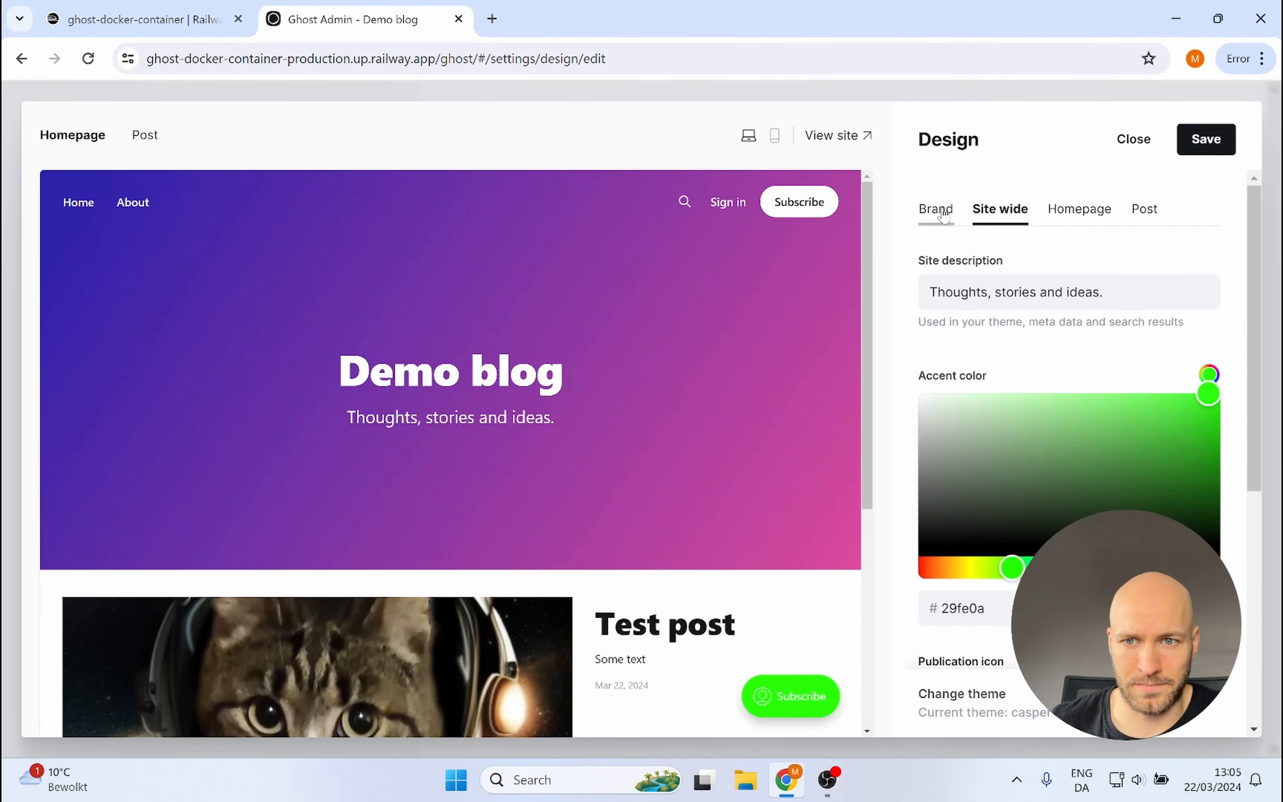
triple_click(1162, 294)
key(ctrl+a)
text(b)
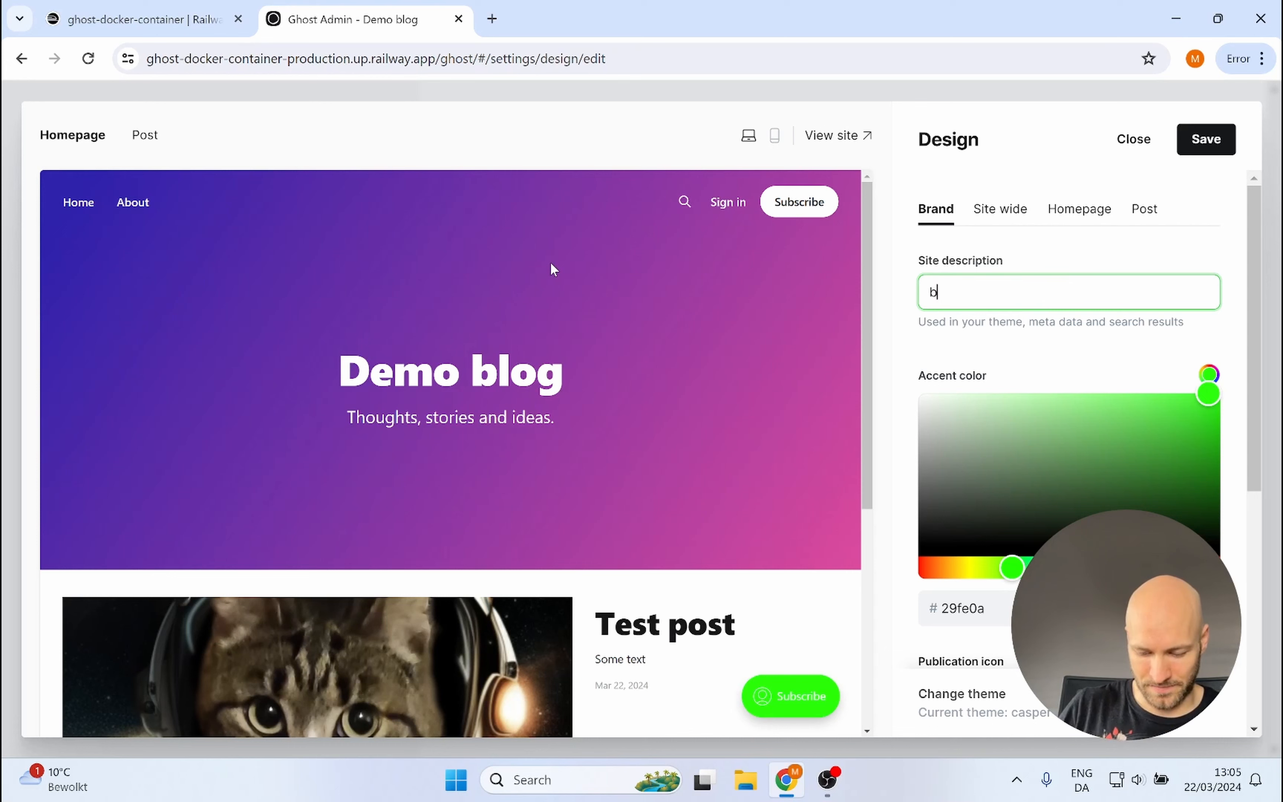
text(log about blogging)
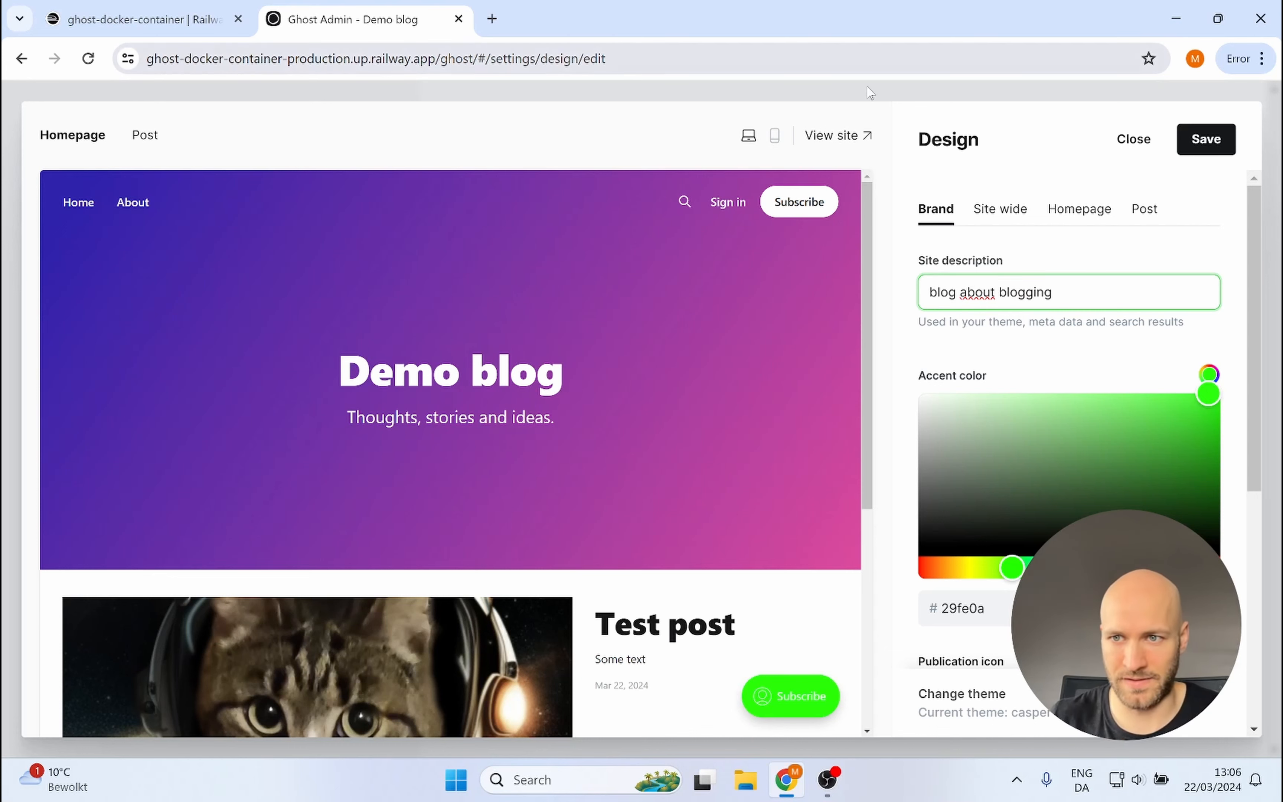
click(1211, 142)
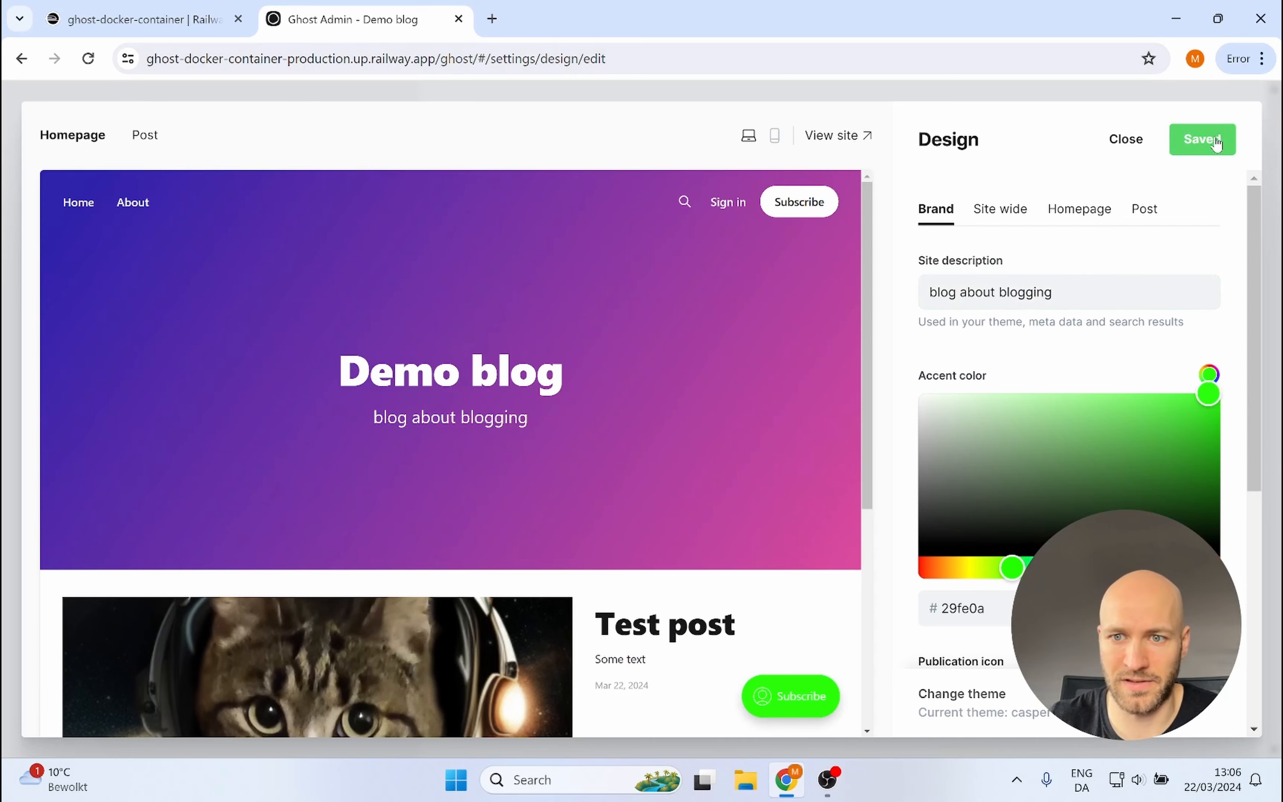
click(172, 21)
click(767, 366)
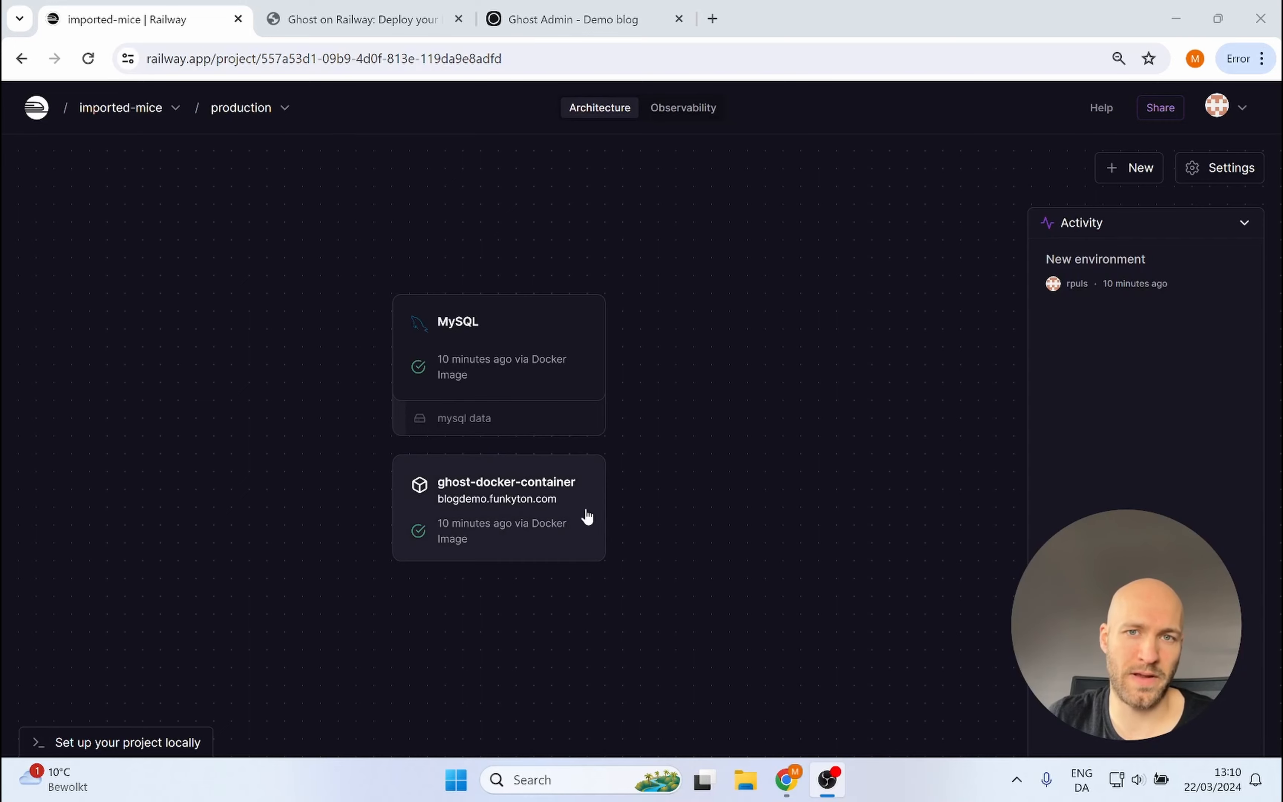
Open the ghost-docker-container service settings and scroll to its Networking domains.
click(496, 496)
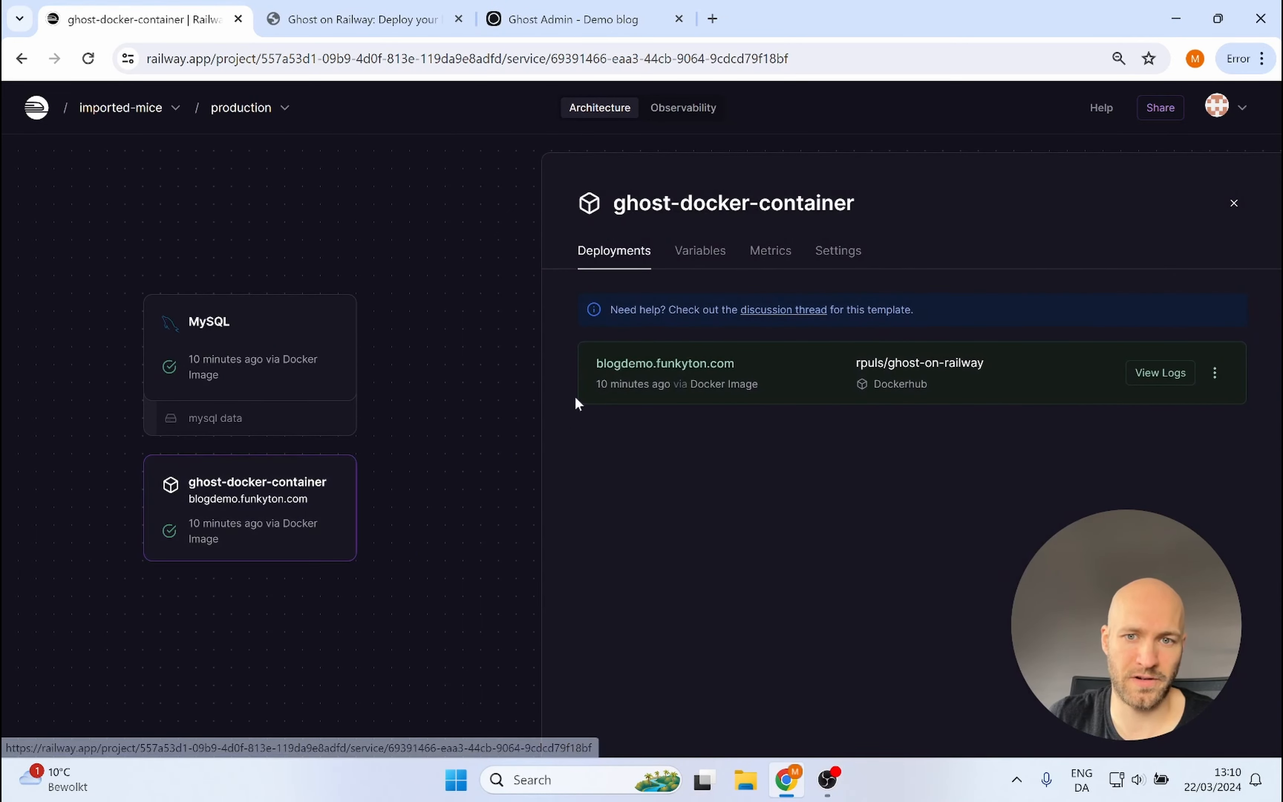
click(830, 265)
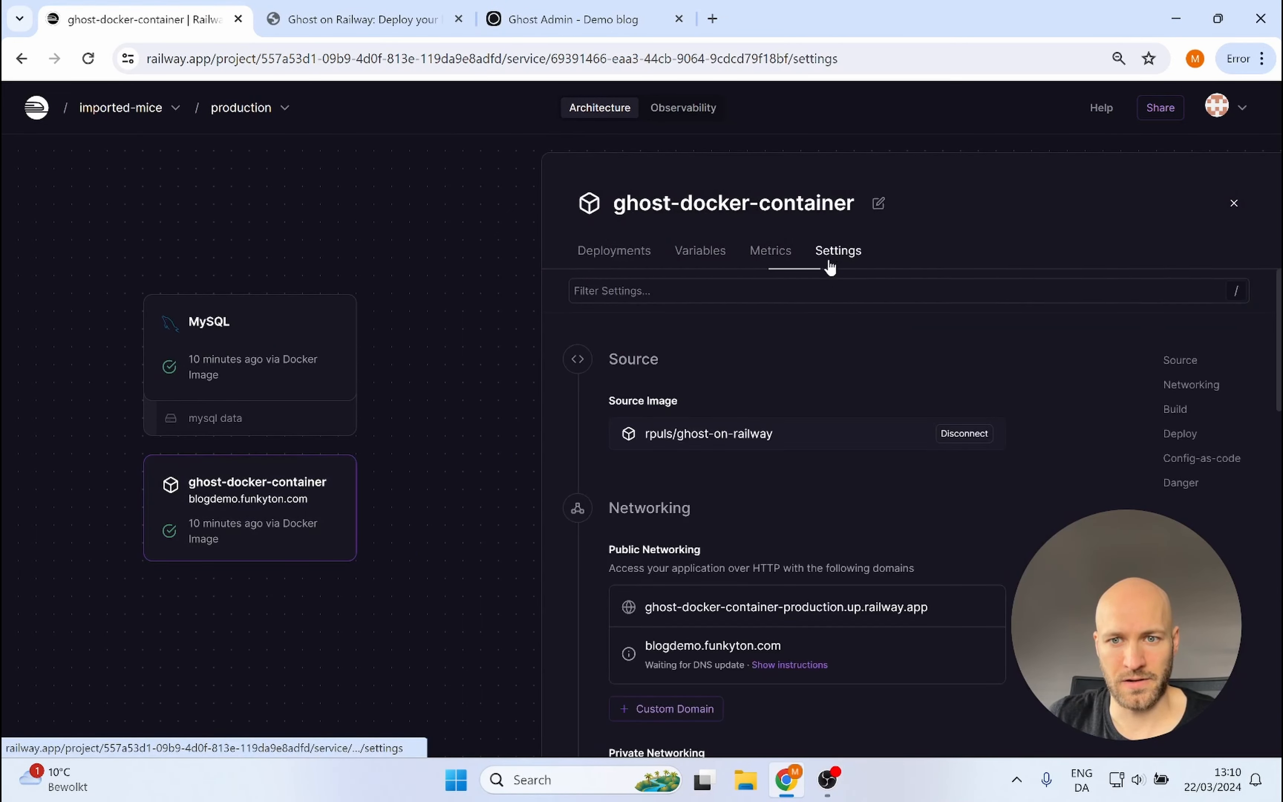
scroll(704, 448, down, 2)
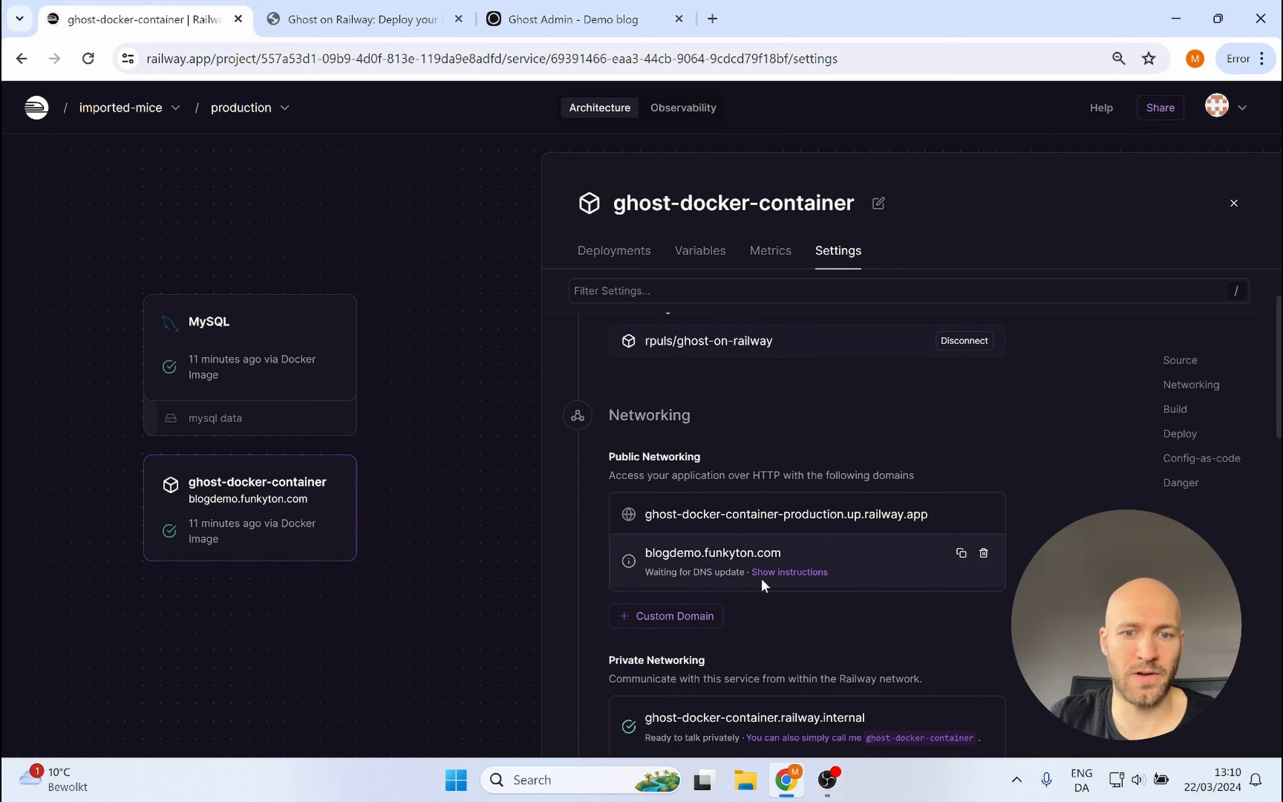
Delete the blogdemo.funkyton.com custom domain and add yourdemodomain.com in its place.
click(983, 554)
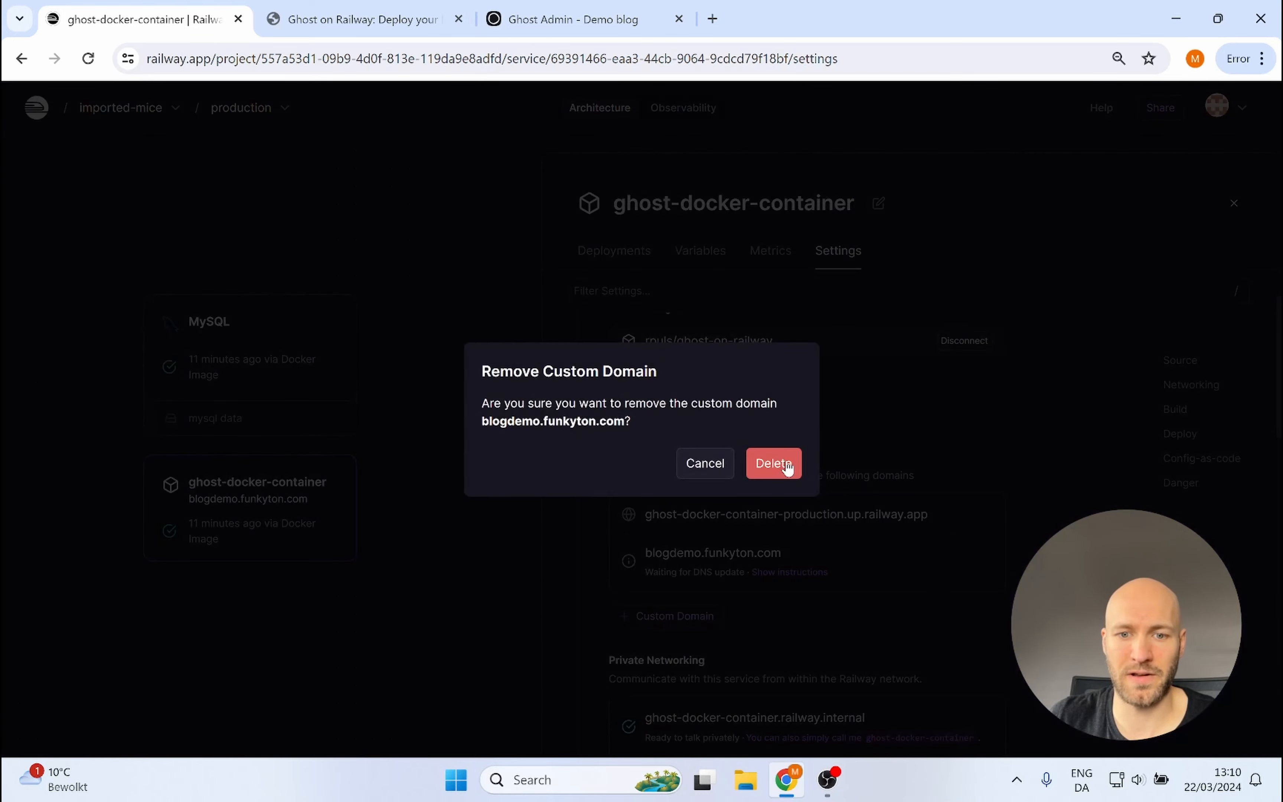
click(782, 465)
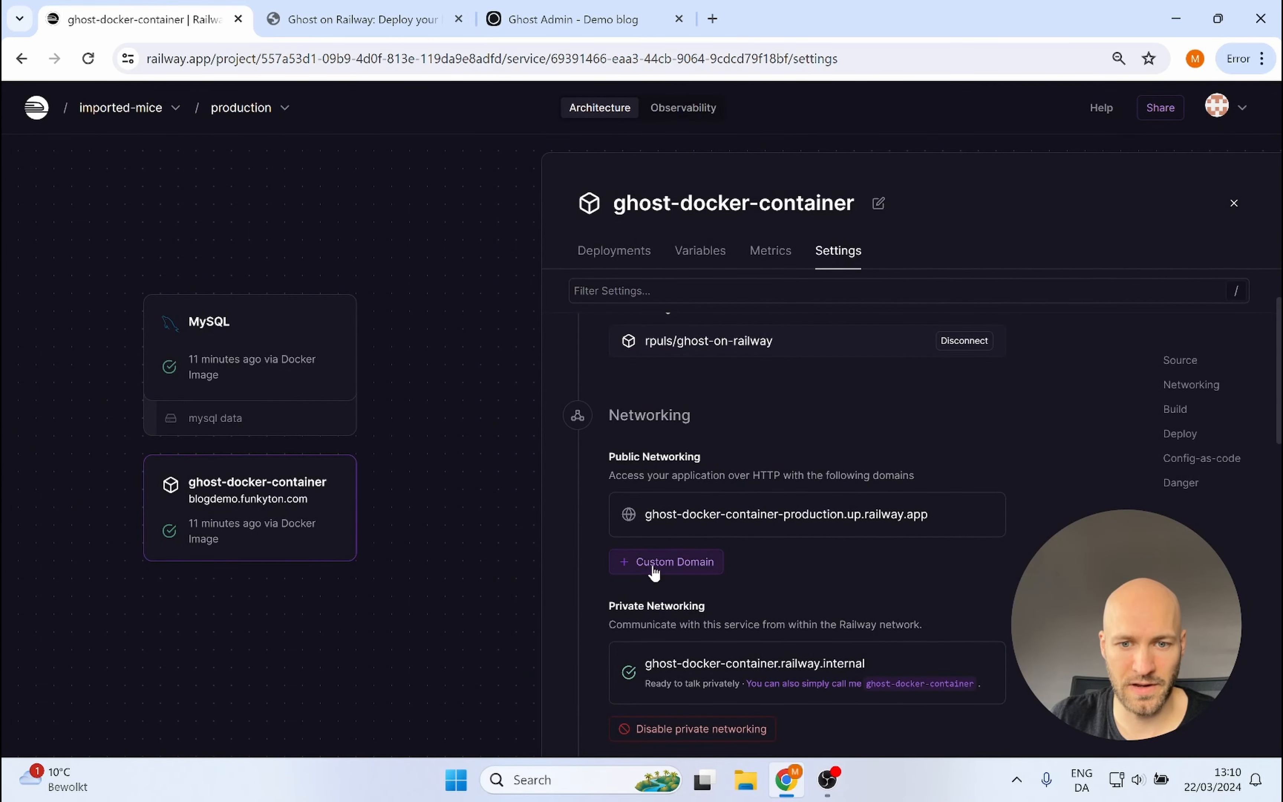
click(669, 564)
click(639, 605)
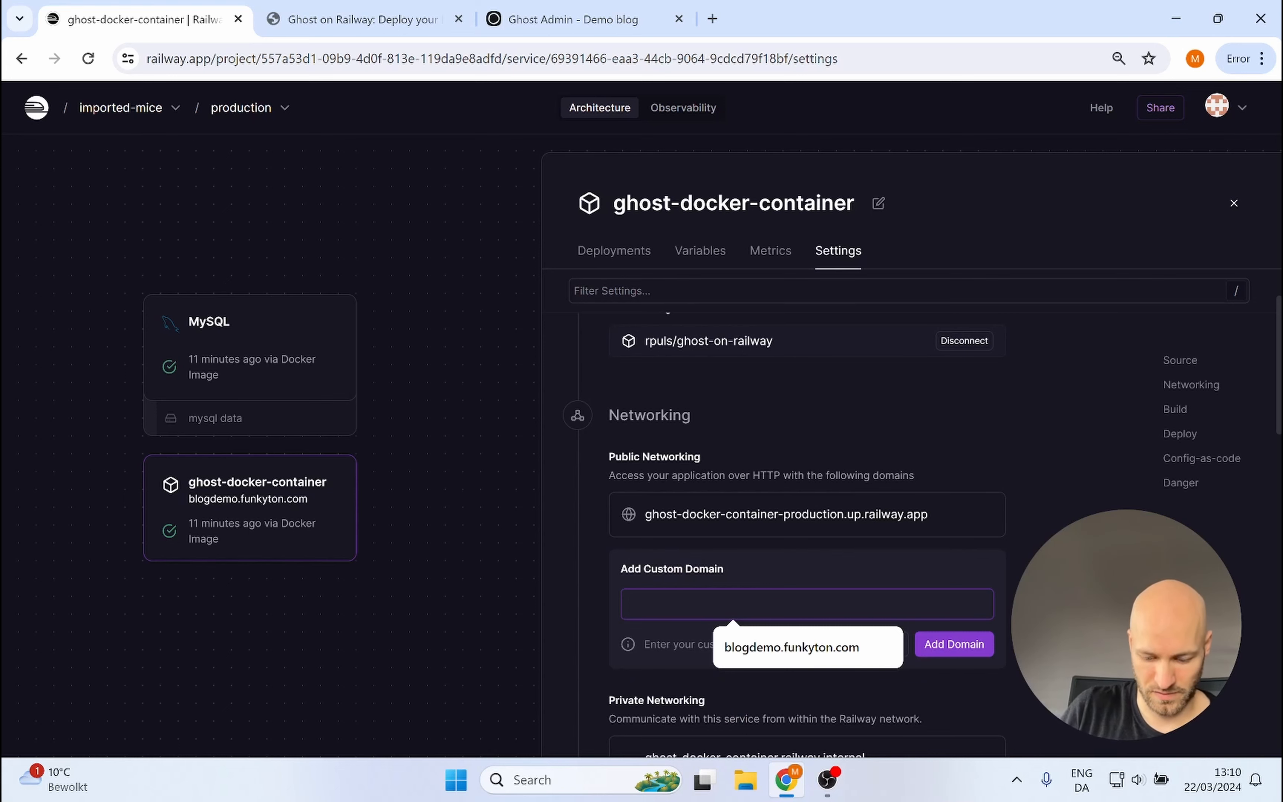
text(yourdemod)
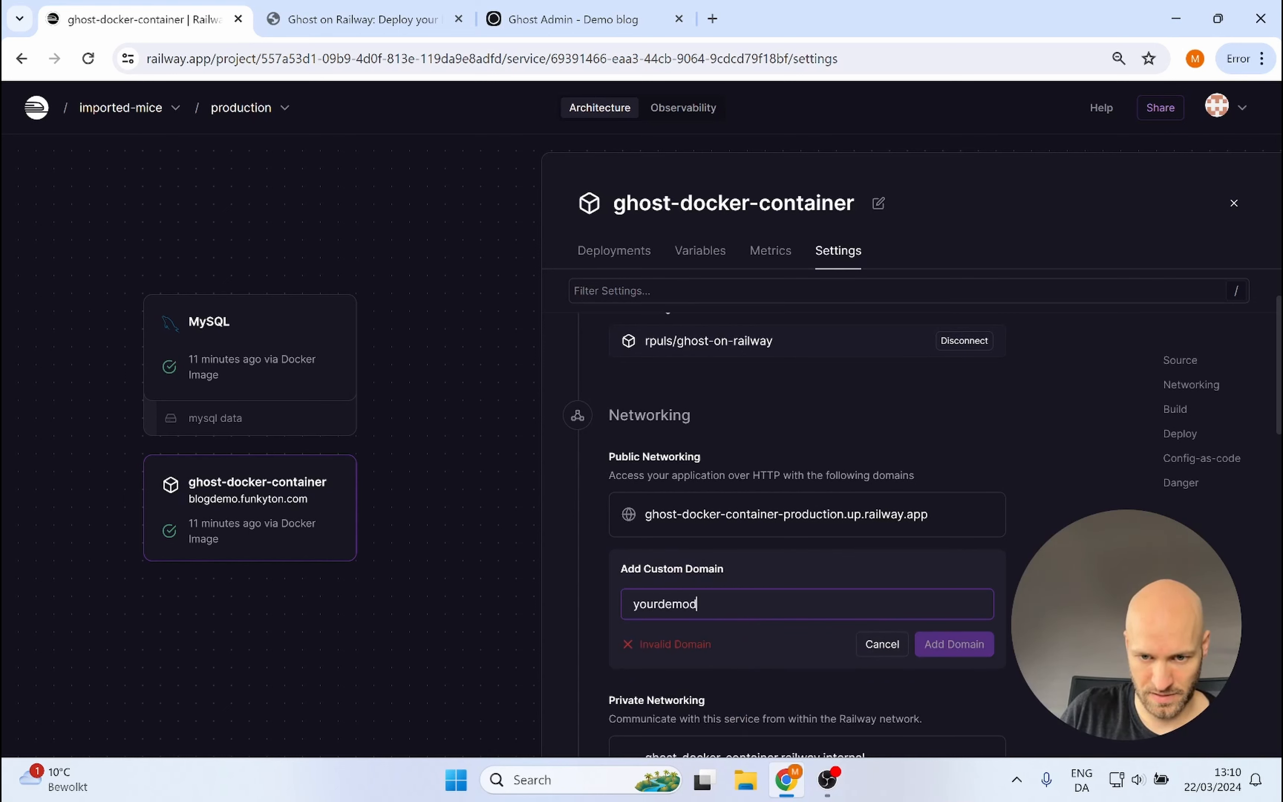
text(omain.,com)
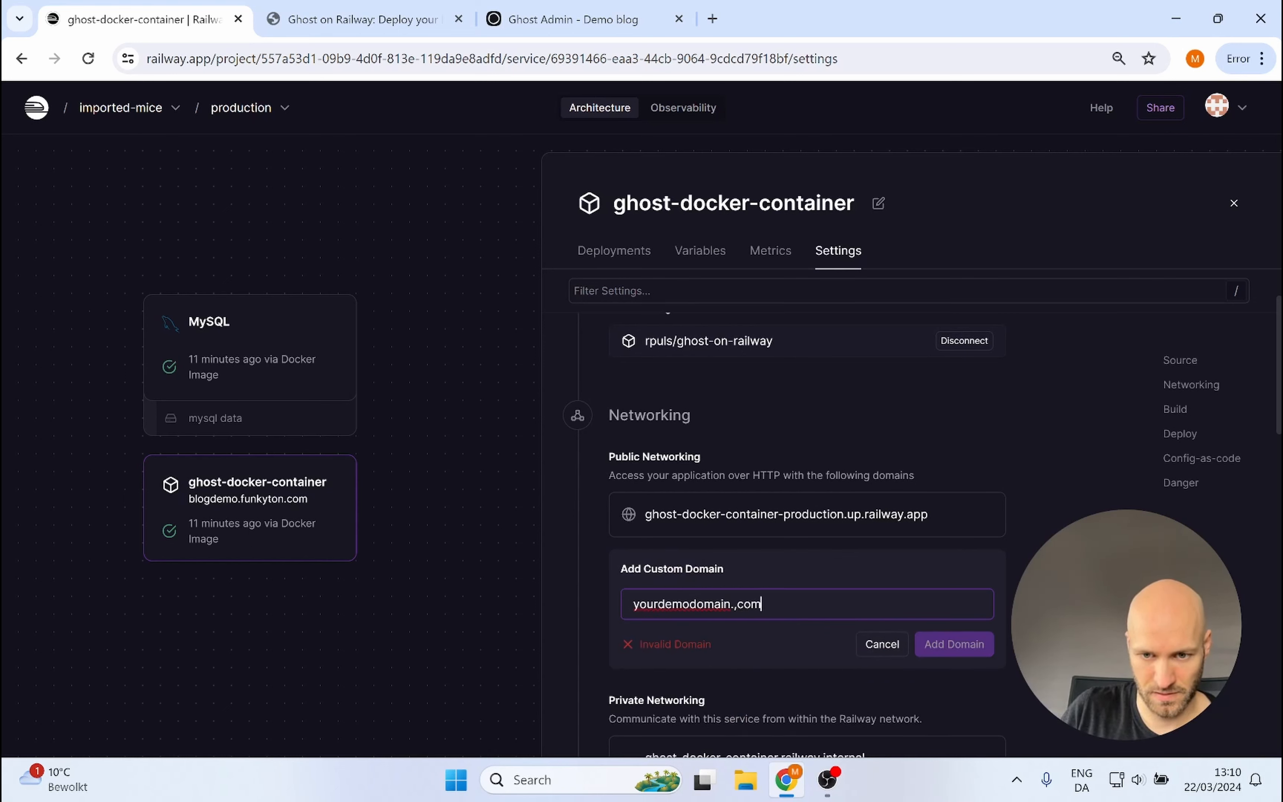
key(BackSpace)
key(BackSpace)
key(BackSpace)
key(BackSpace)
text(com)
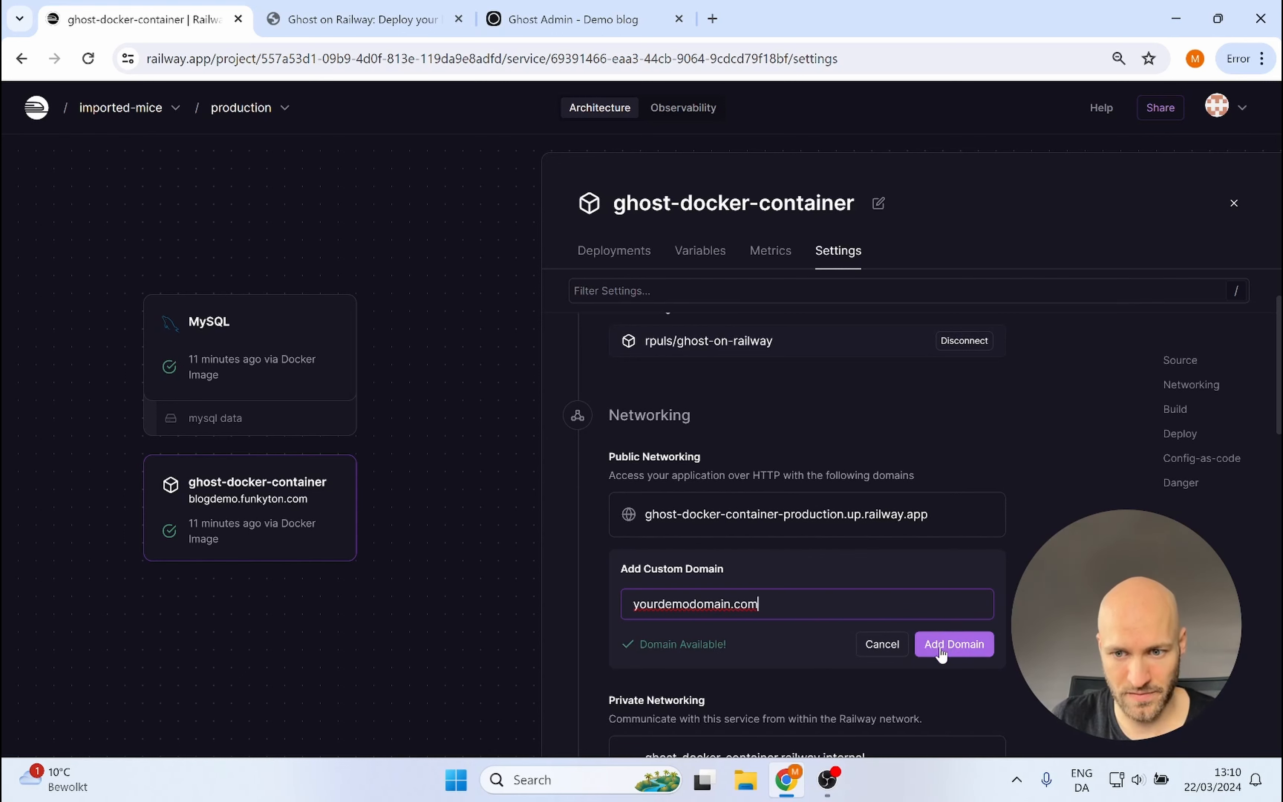
click(941, 653)
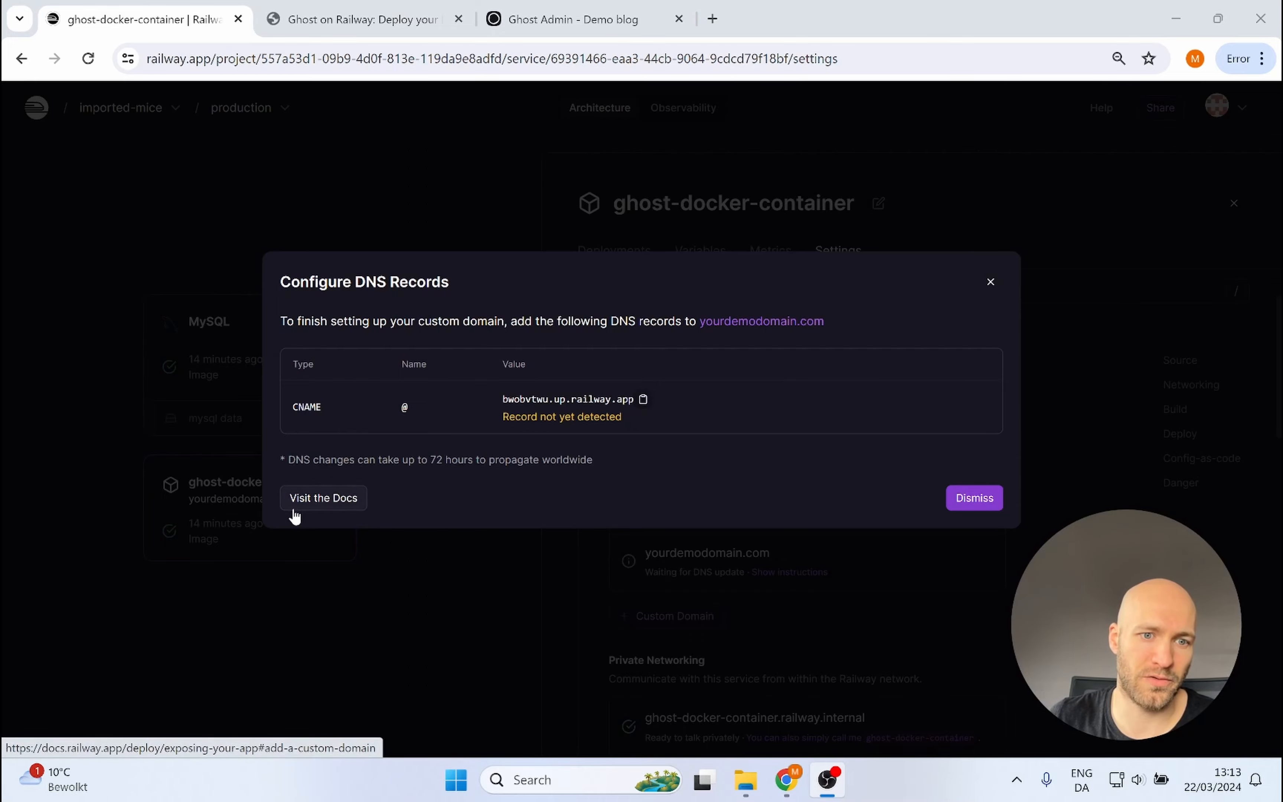
Open Railway's custom domain documentation and scroll through the Public Networking guide.
click(318, 501)
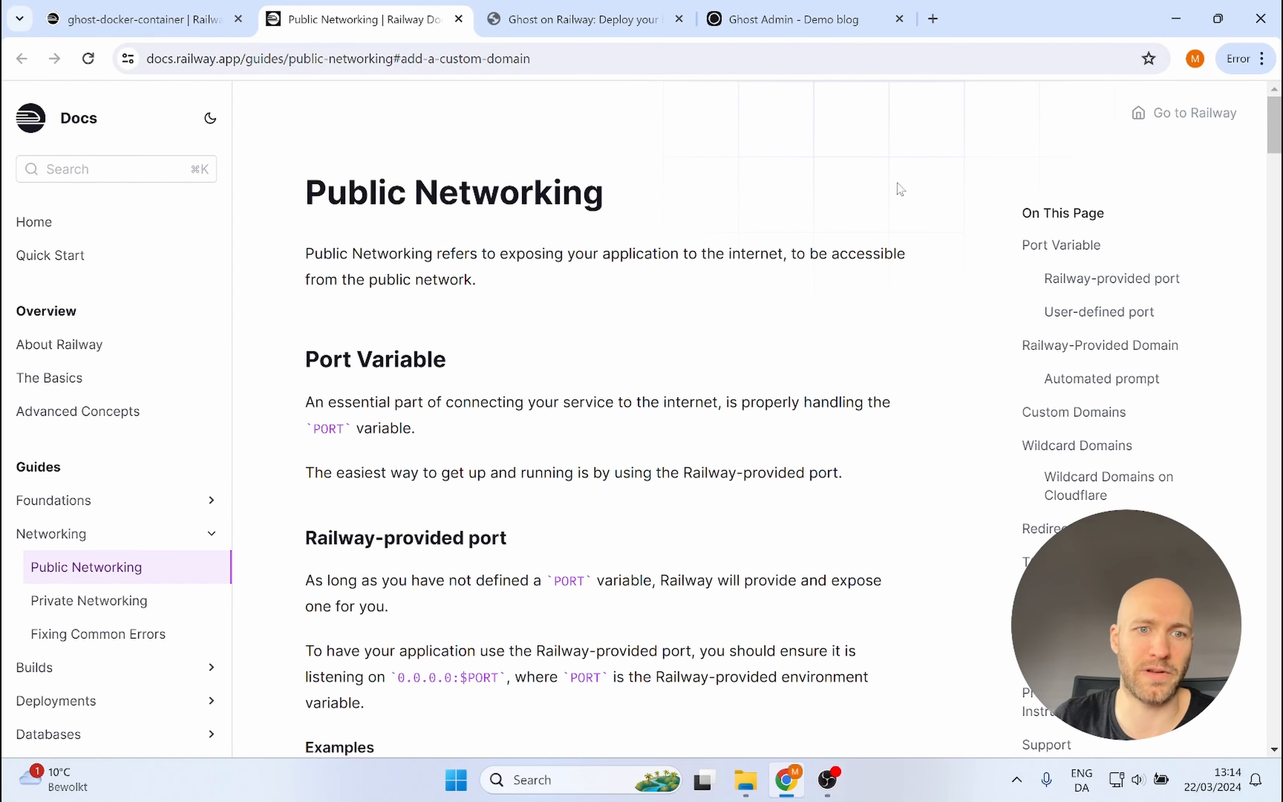
scroll(562, 312, down, 3)
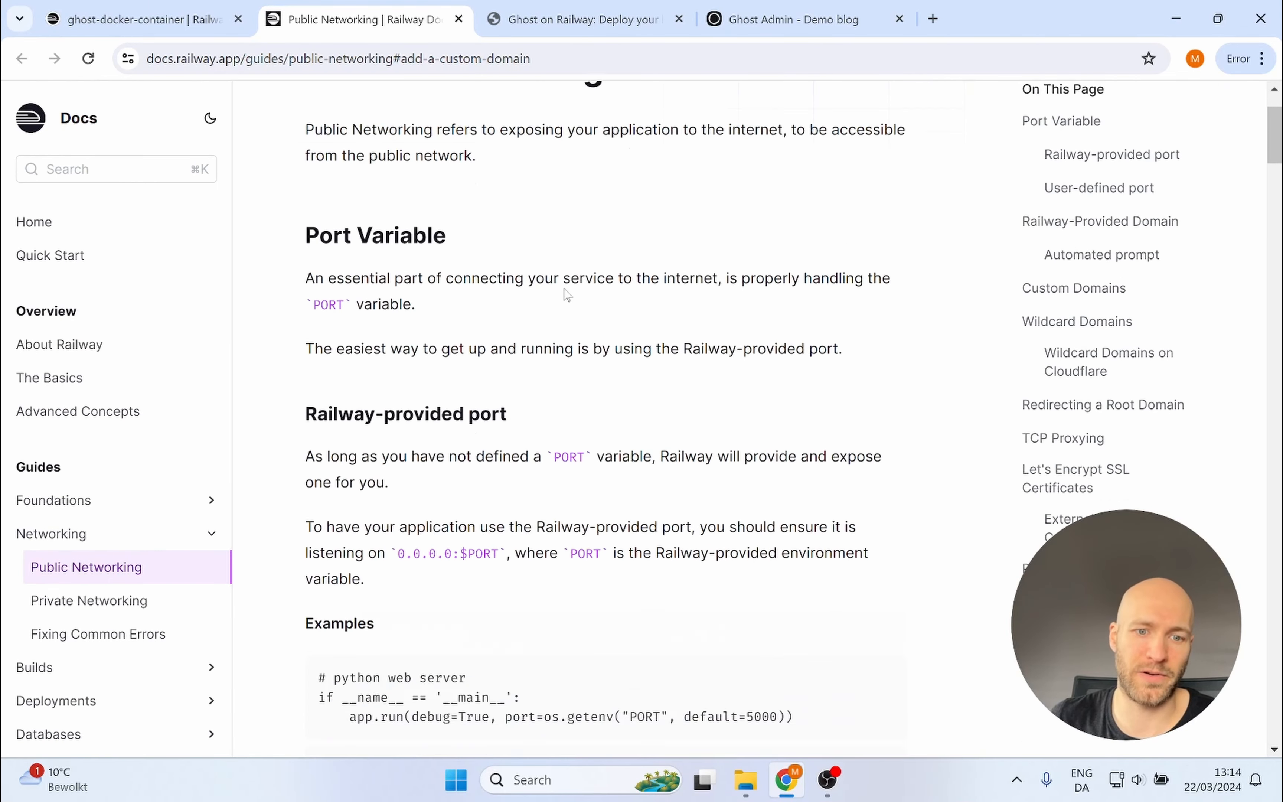
scroll(348, 272, down, 9)
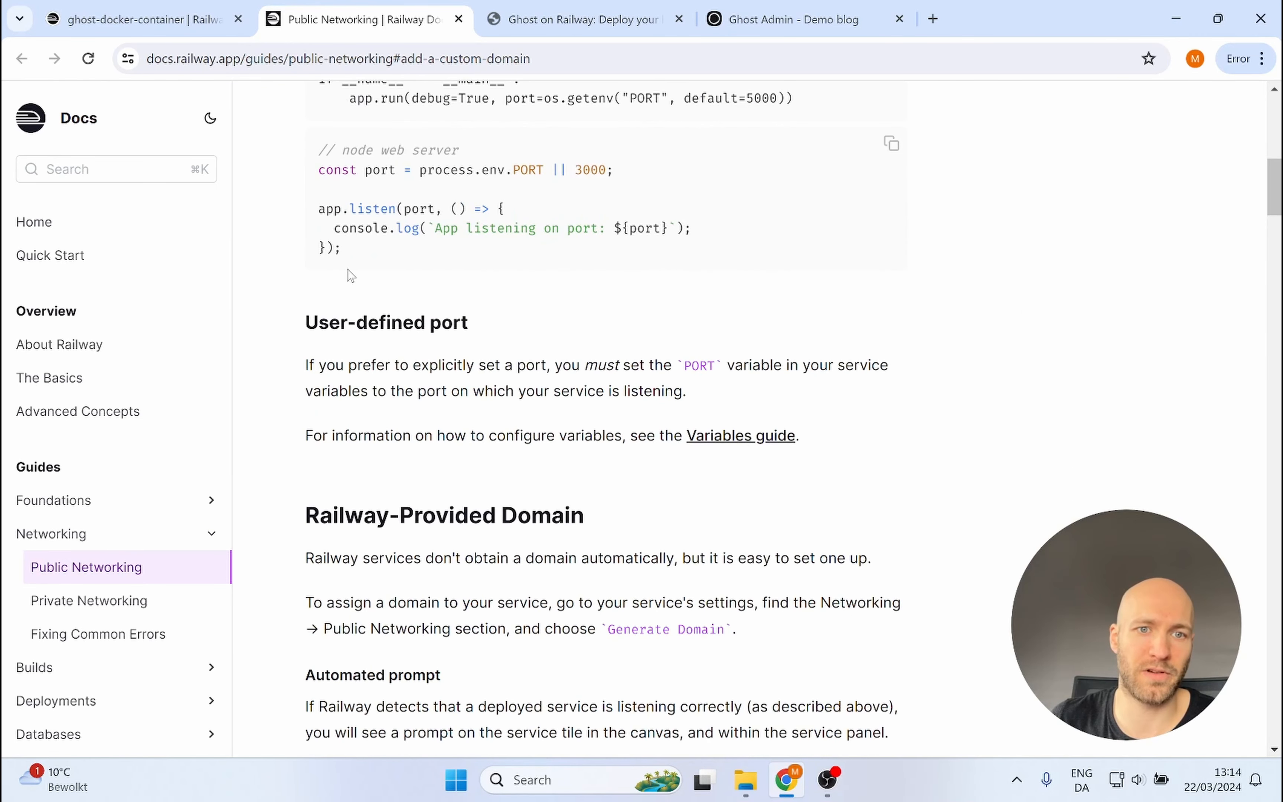
scroll(350, 271, down, 6)
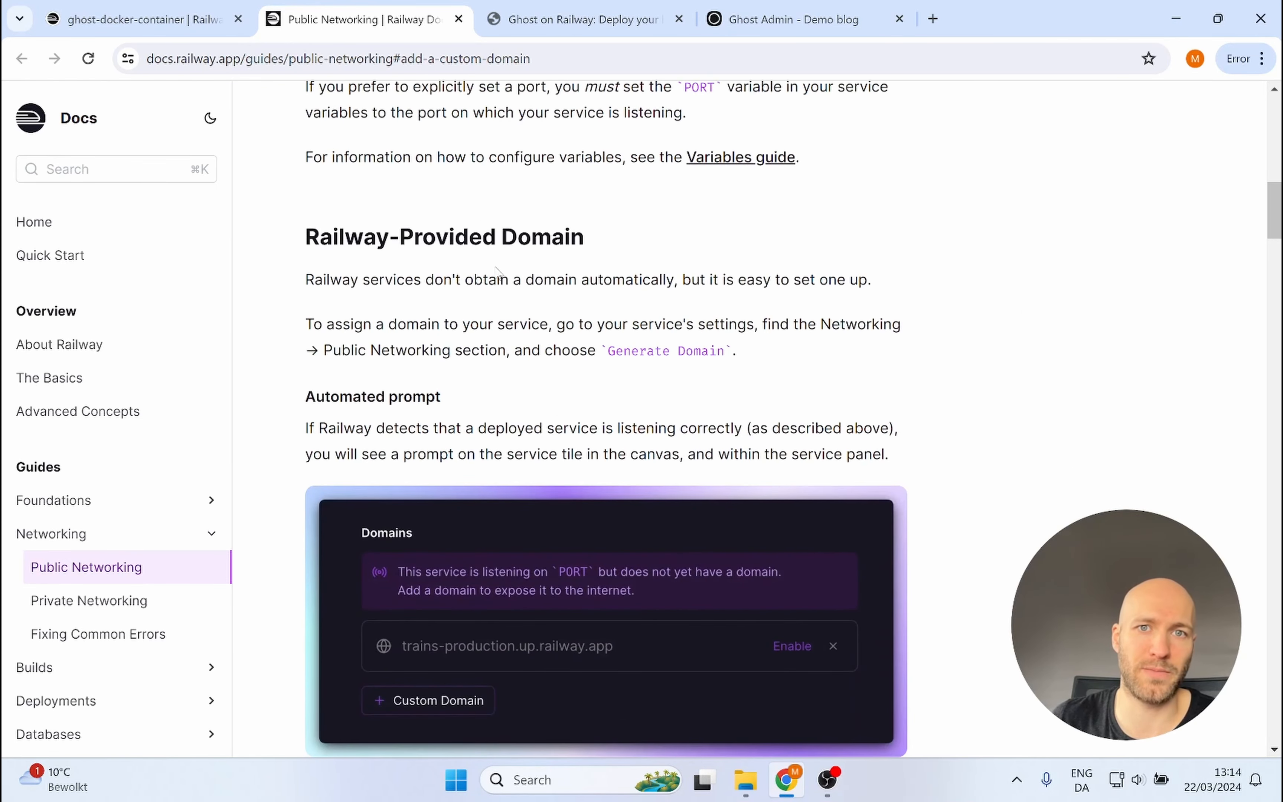
scroll(484, 320, down, 6)
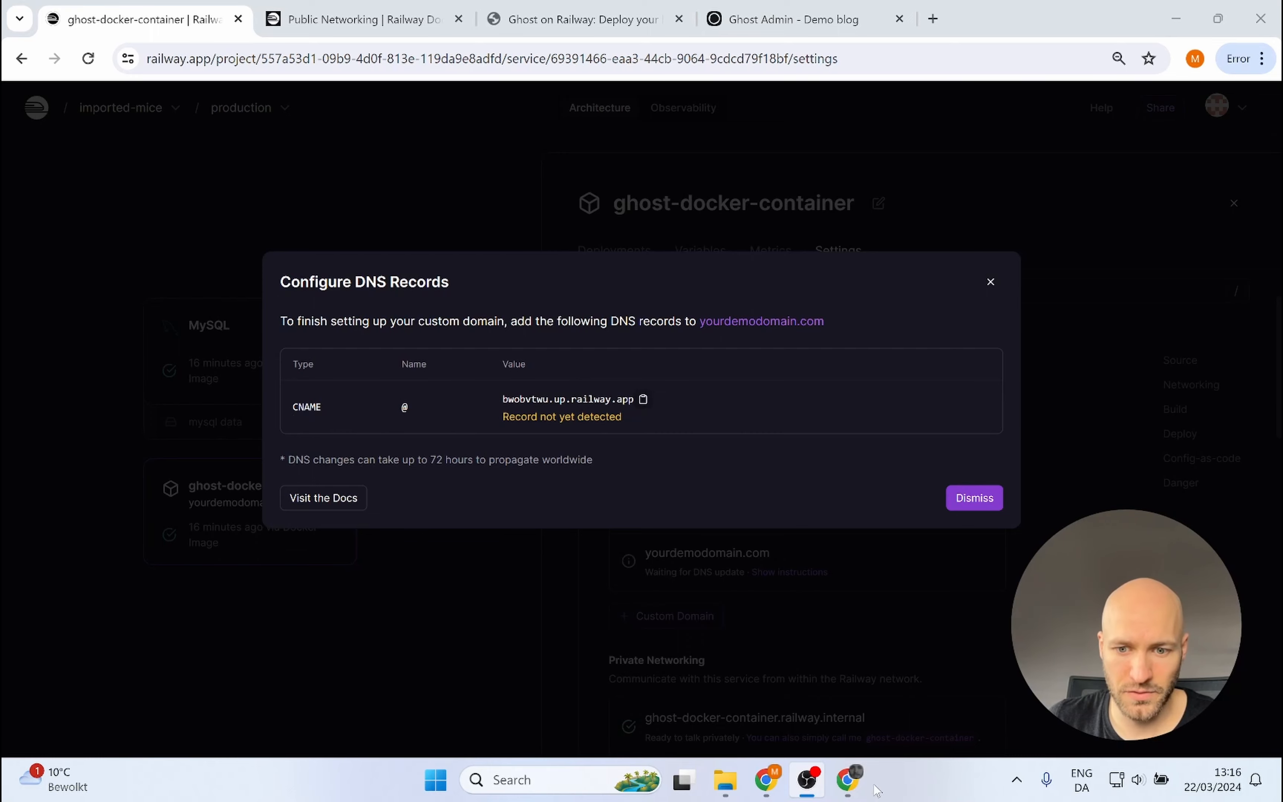
In Perplexity, begin a question: 'Help me setup my DNS recod on namechea'.
click(851, 780)
click(755, 676)
click(506, 421)
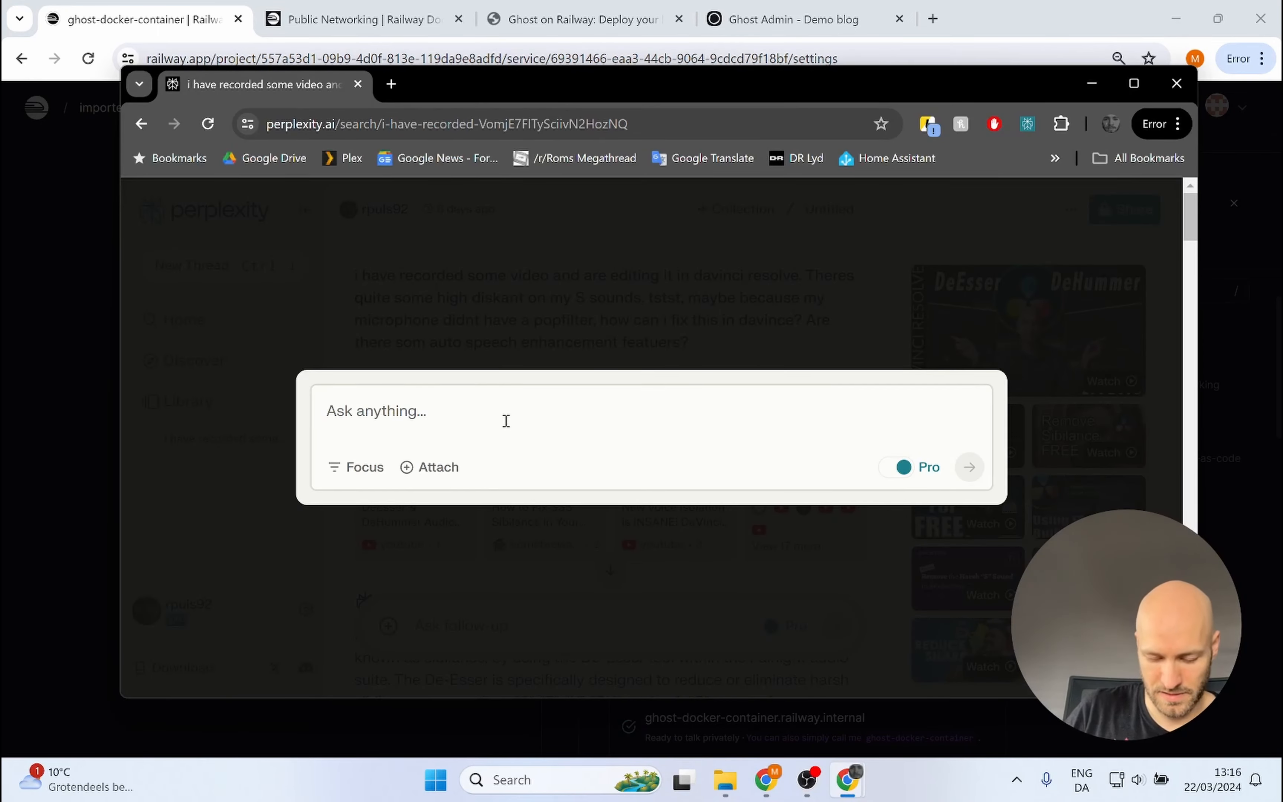
text(Help me setup my DNS )
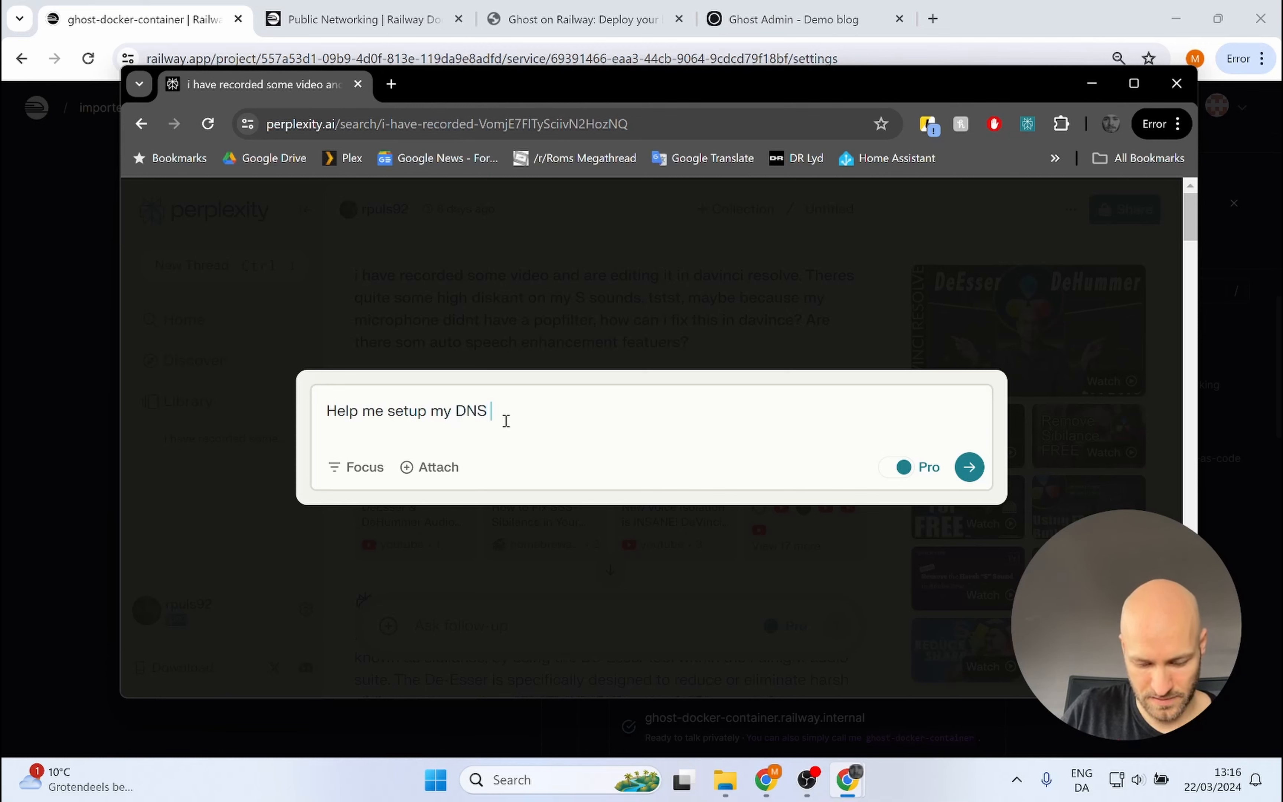
text(recod on namecheap)
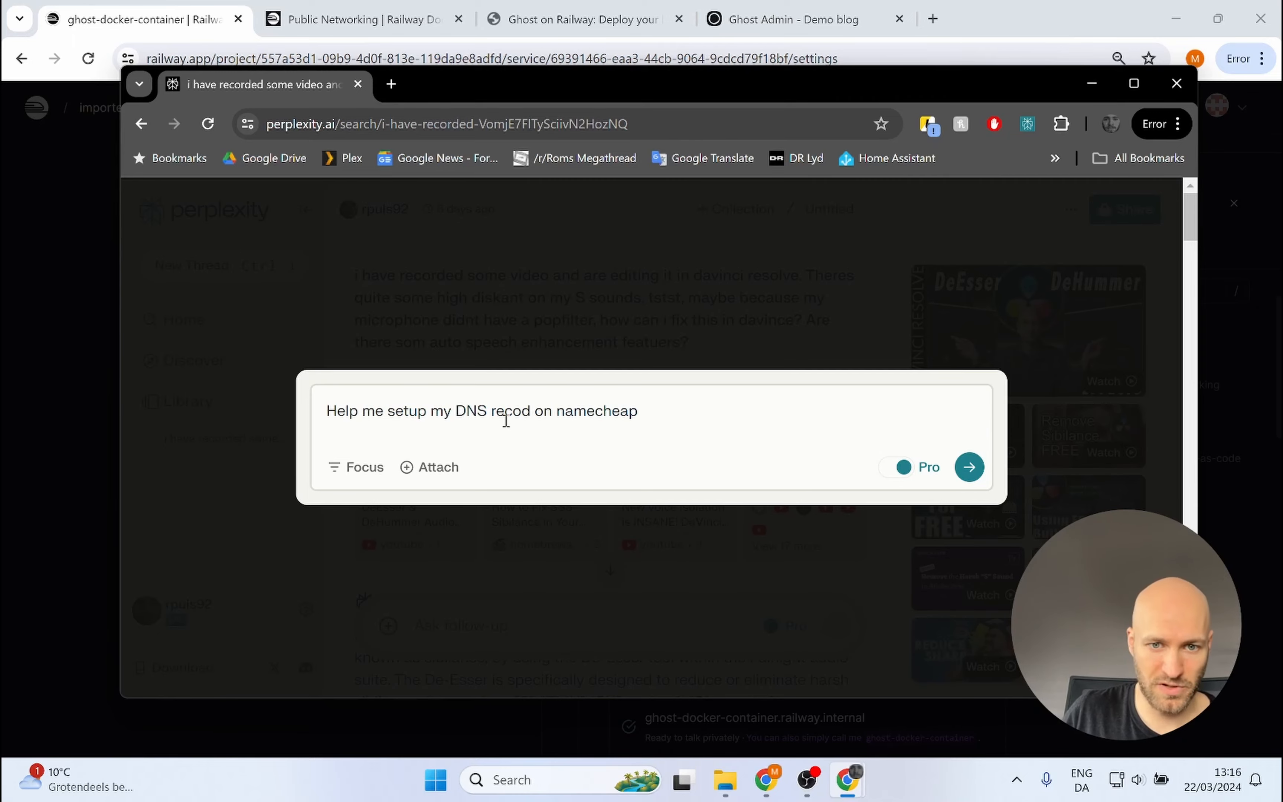
Select the DNS record table in Railway's instructions for yourdemodomain.com to copy it.
click(12, 354)
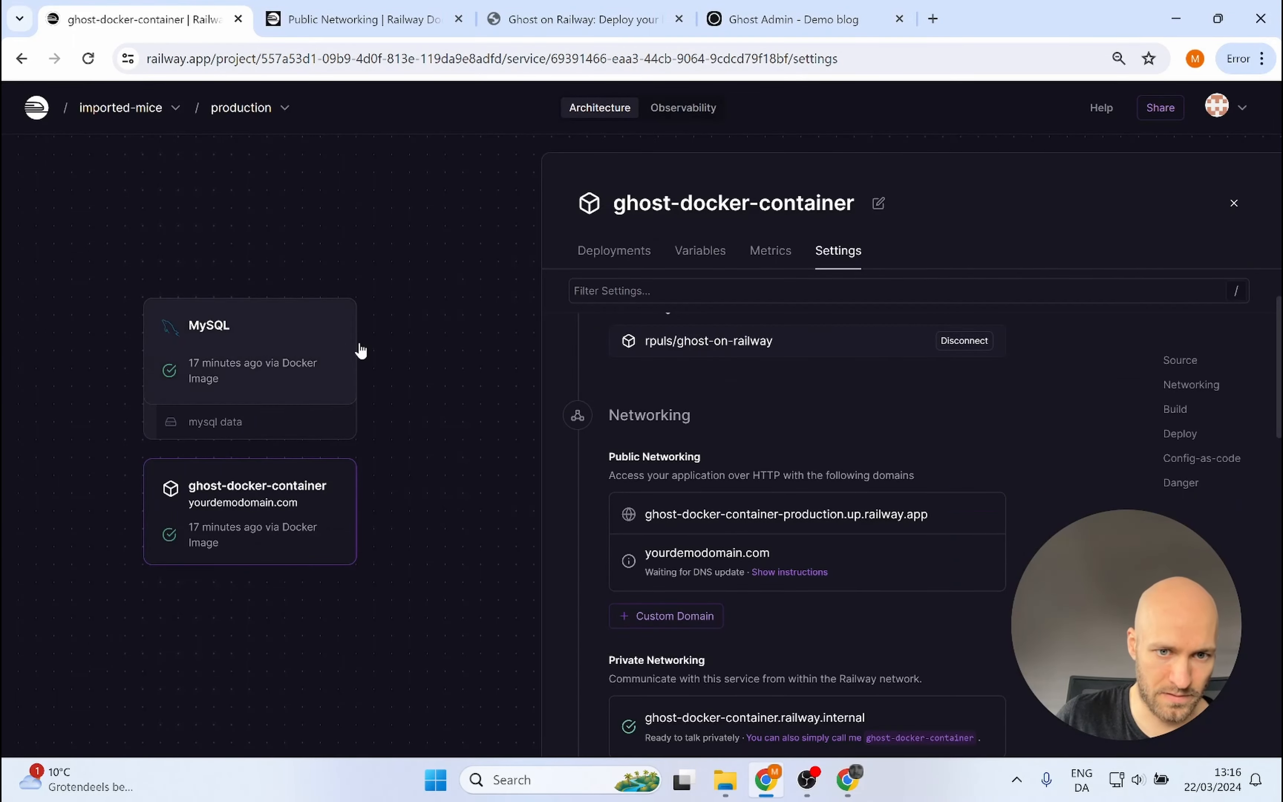
click(790, 572)
drag(650, 432, 222, 411)
key(ctrl+c)
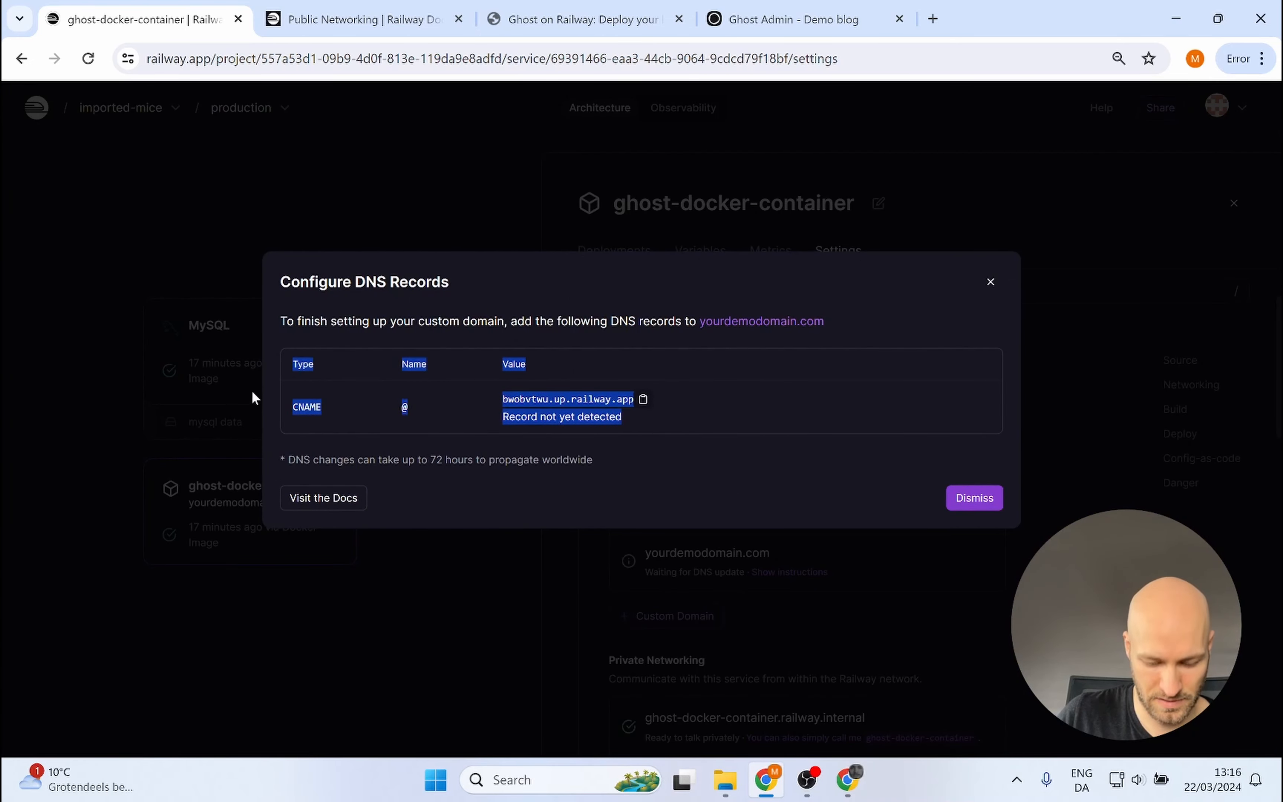
Extend the question with the railway.app note, the pasted record, and 'How do i set it up in namecheap'.
mouse_move(847, 779)
click(946, 695)
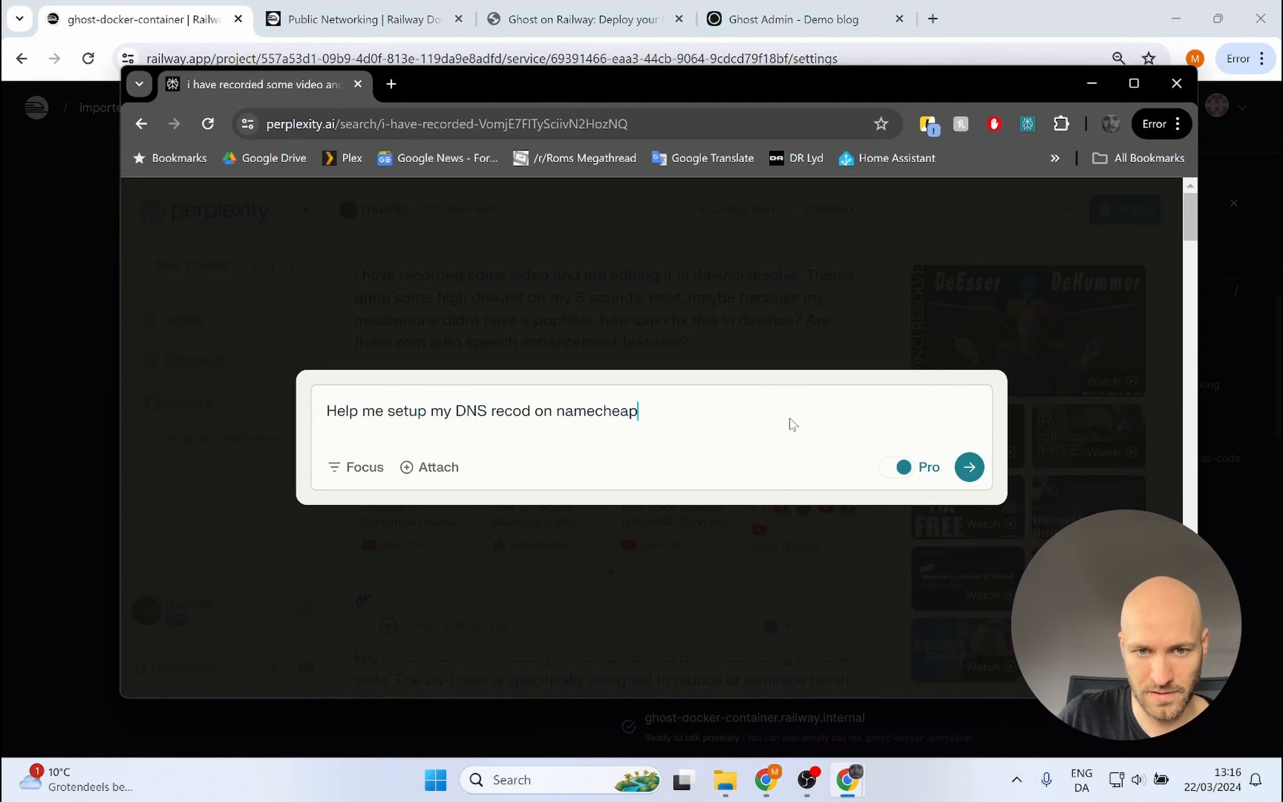
key(shift+Return)
text(I)
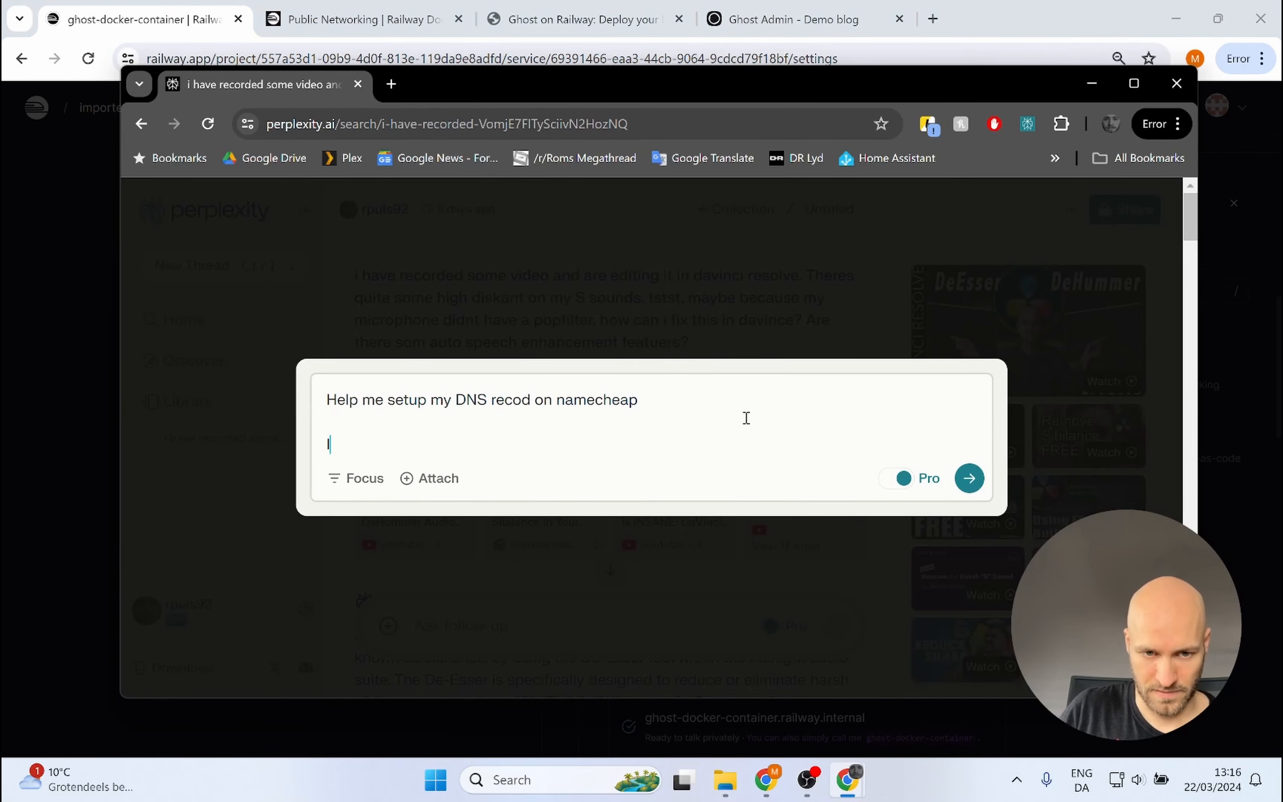
text( am in railway.)
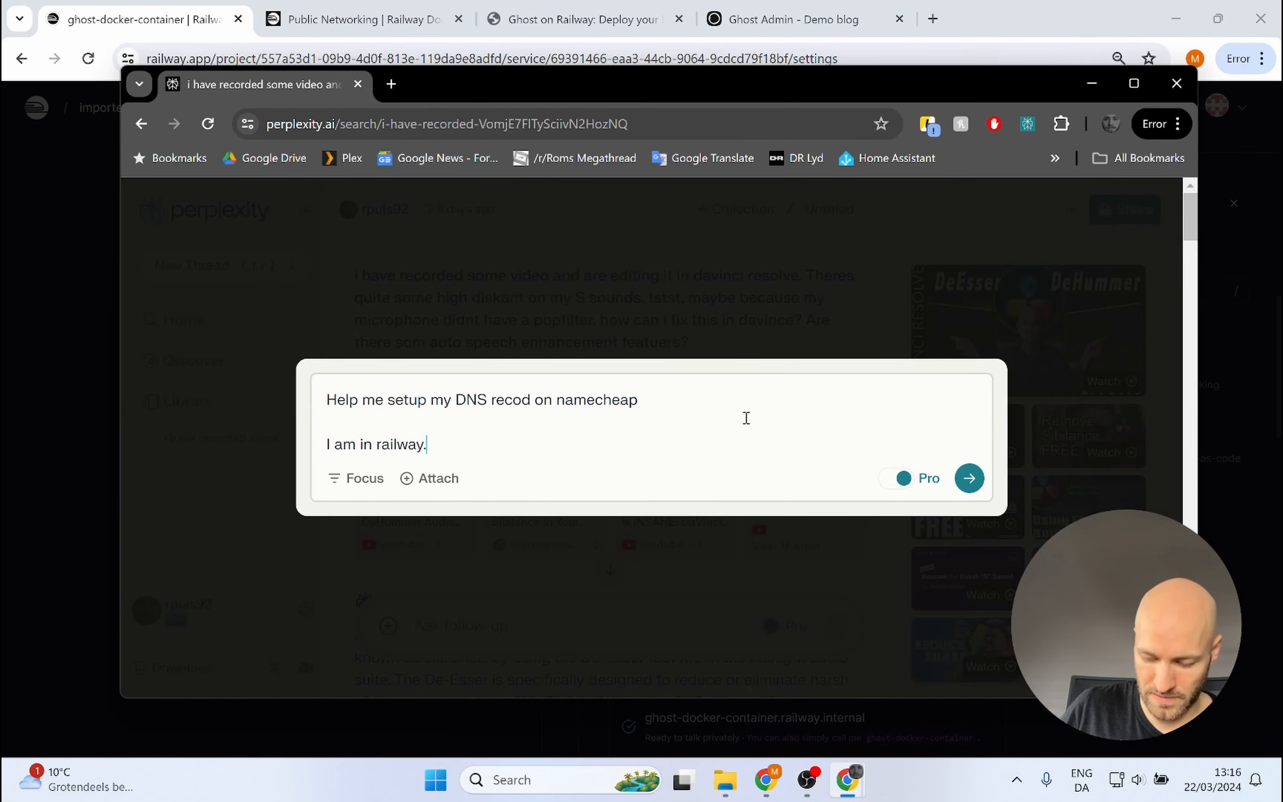
text(app and my g)
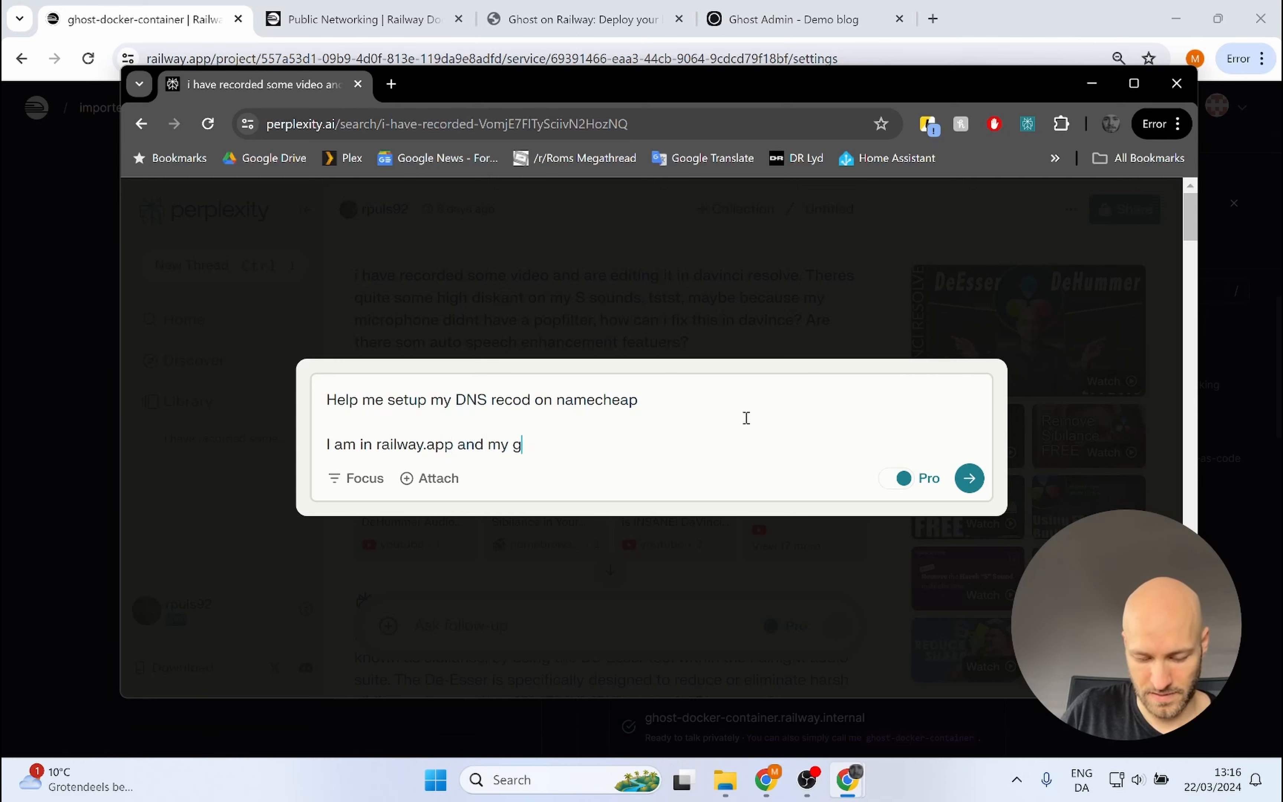
text(iven record looks like)
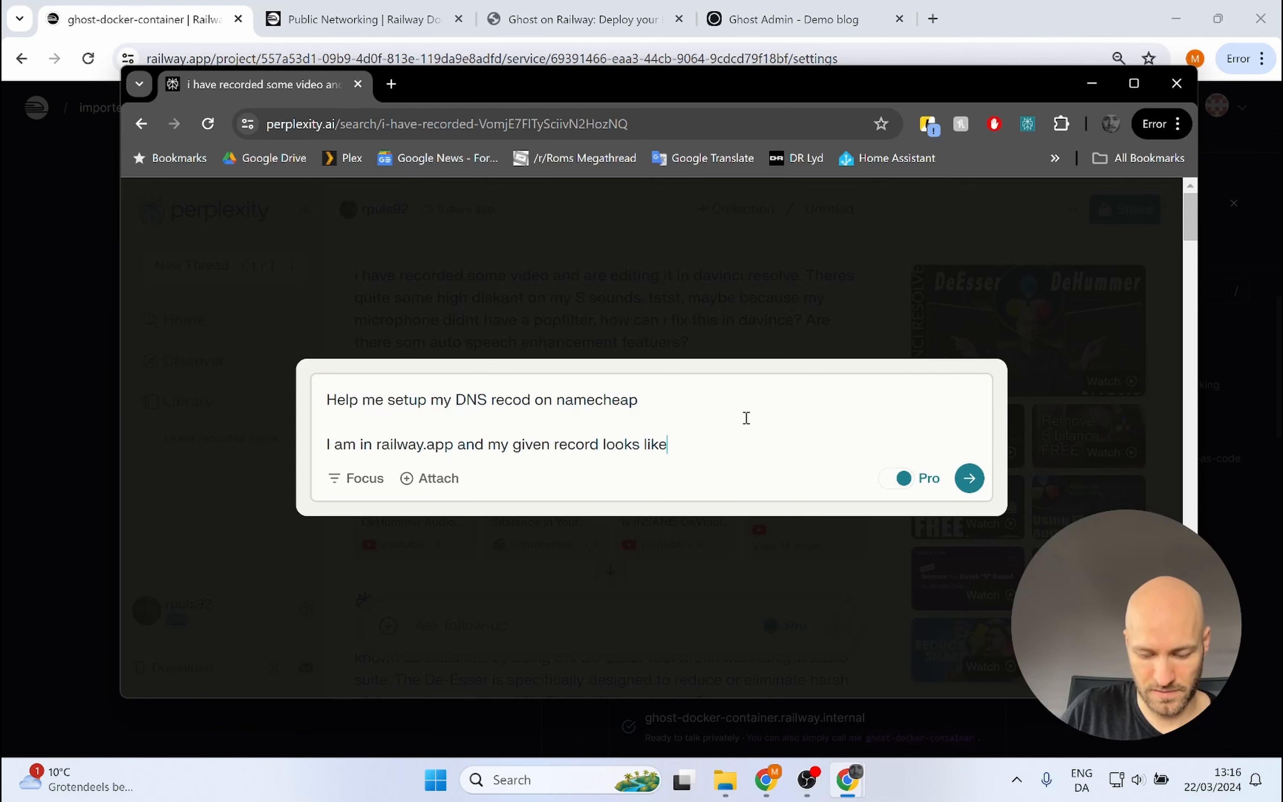
text( this:)
key(shift+Return)
key(shift+Return)
key(ctrl+v)
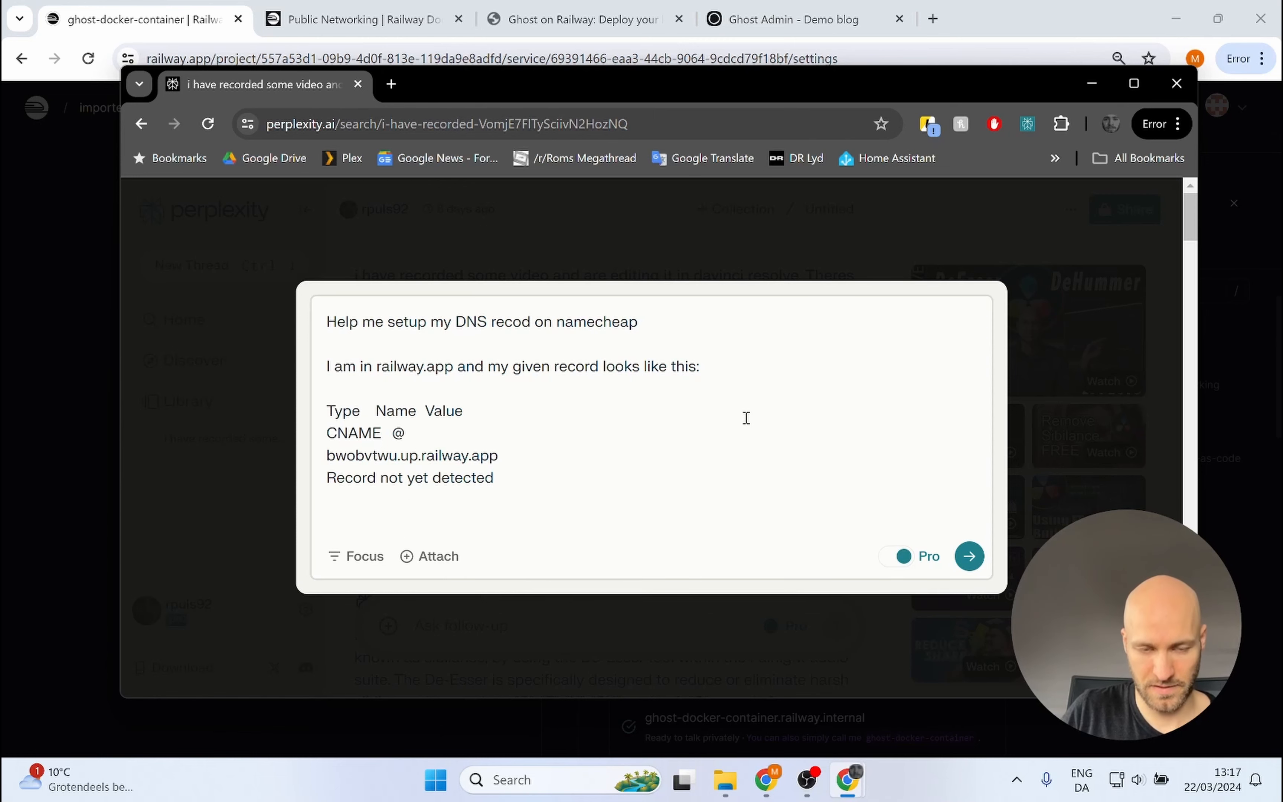
text(How do i set i)
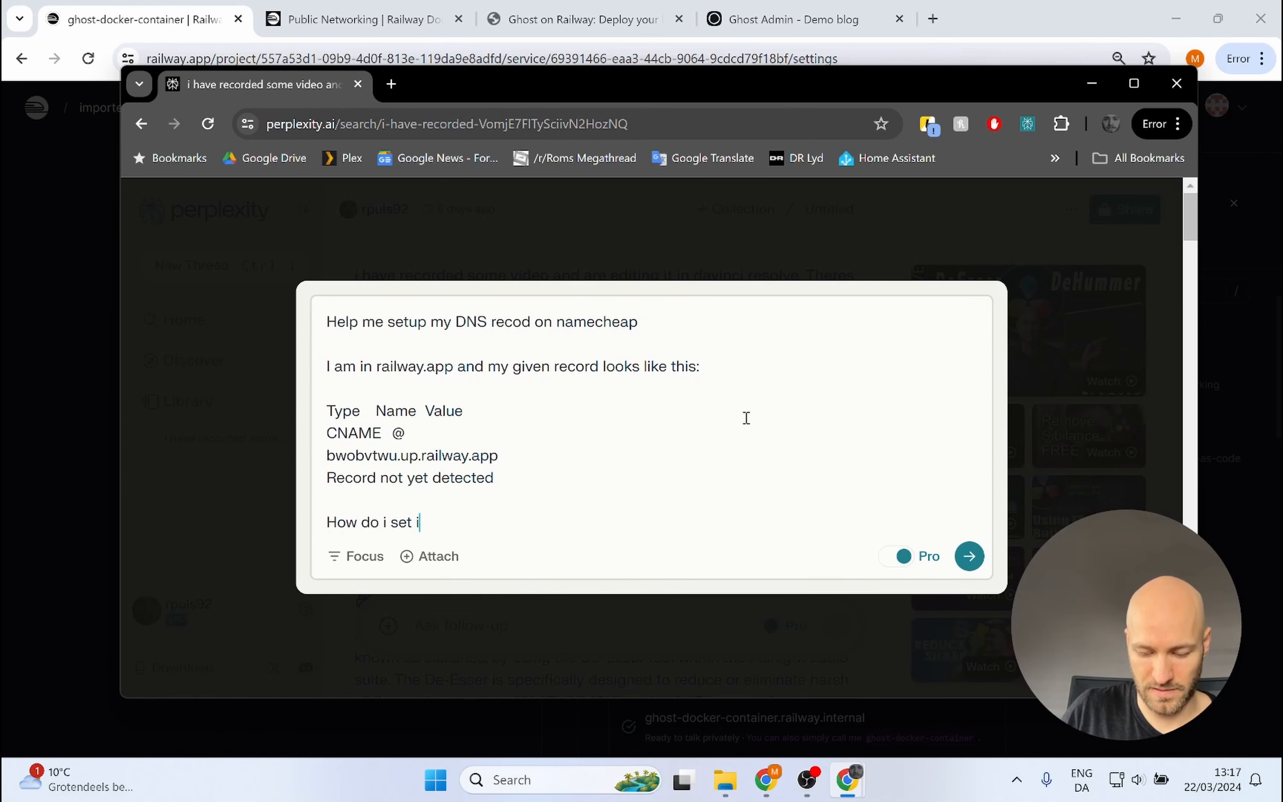
text(t up in namecheap)
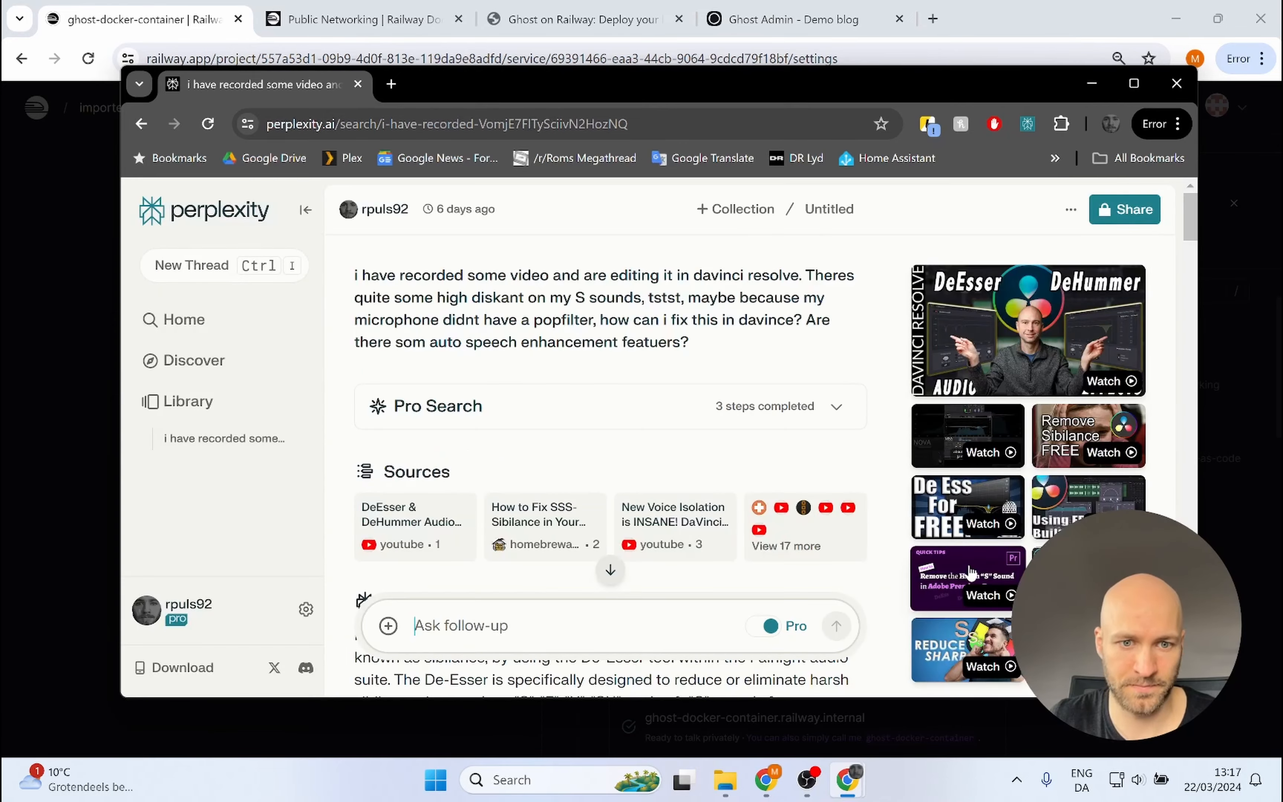
Submit the Namecheap DNS question, skip the clarification, and read through the zoomed-out answer.
click(969, 556)
click(816, 661)
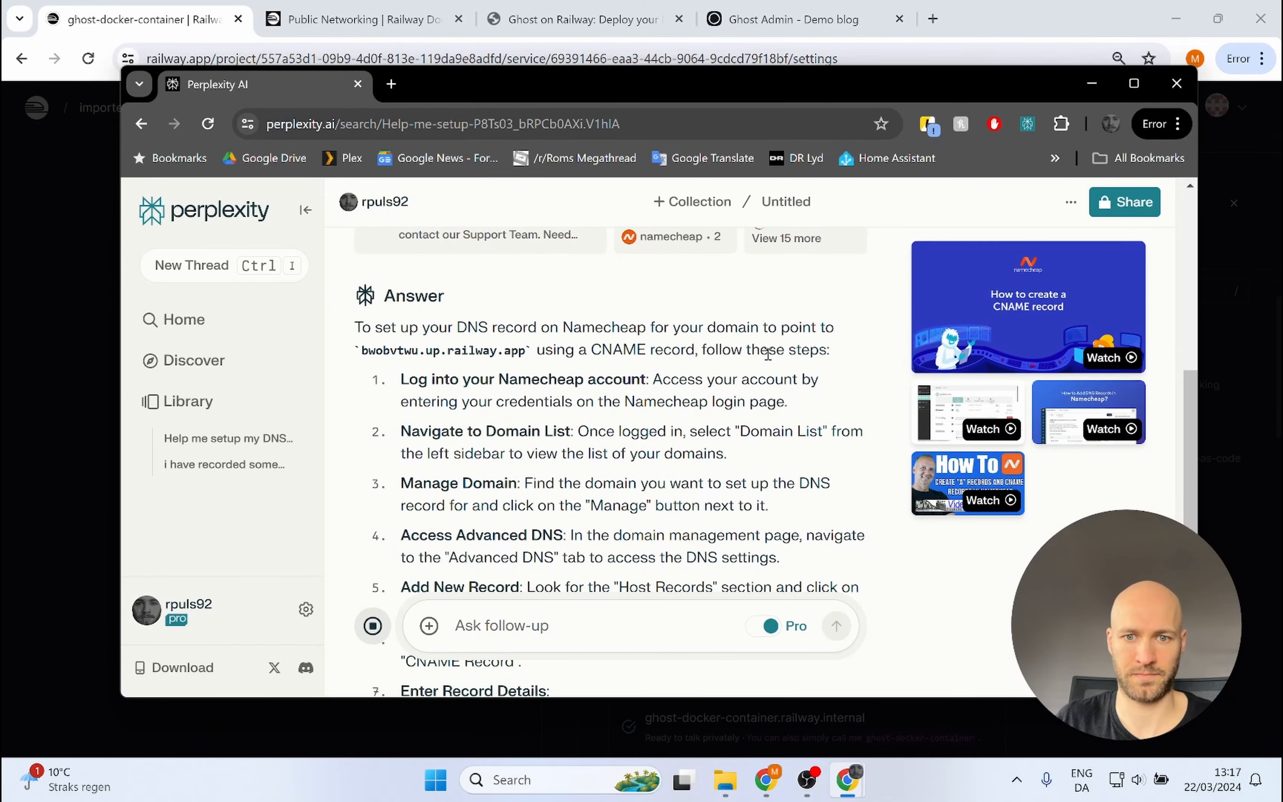
key(ctrl+minus)
key(ctrl+minus)
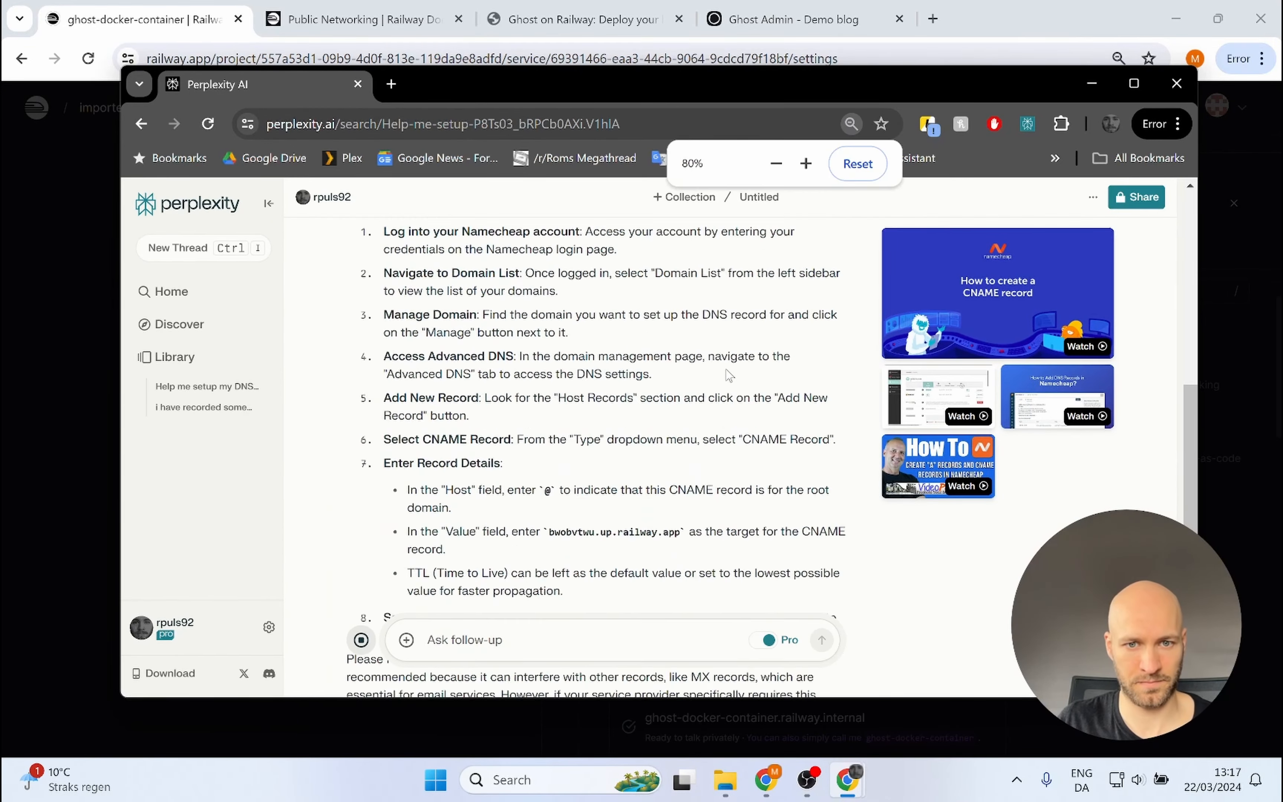
scroll(732, 372, up, 2)
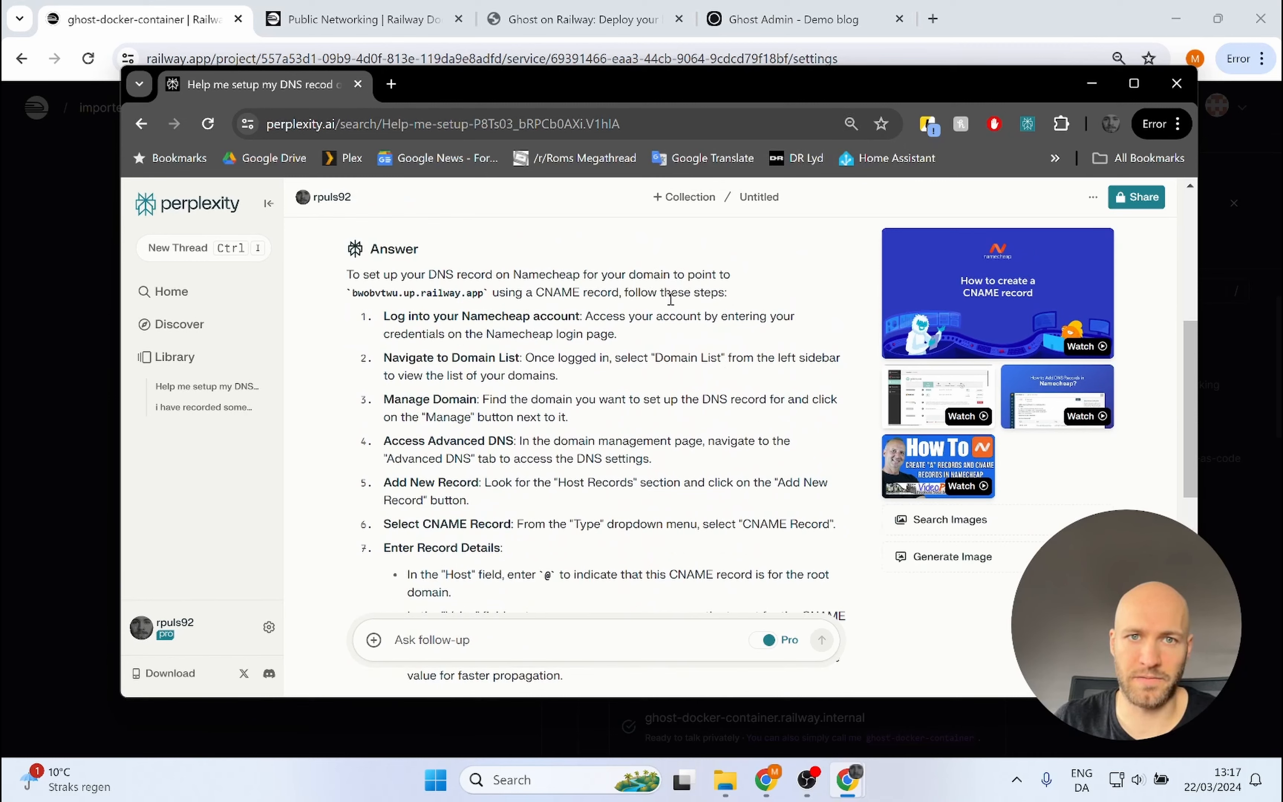
scroll(437, 398, down, 3)
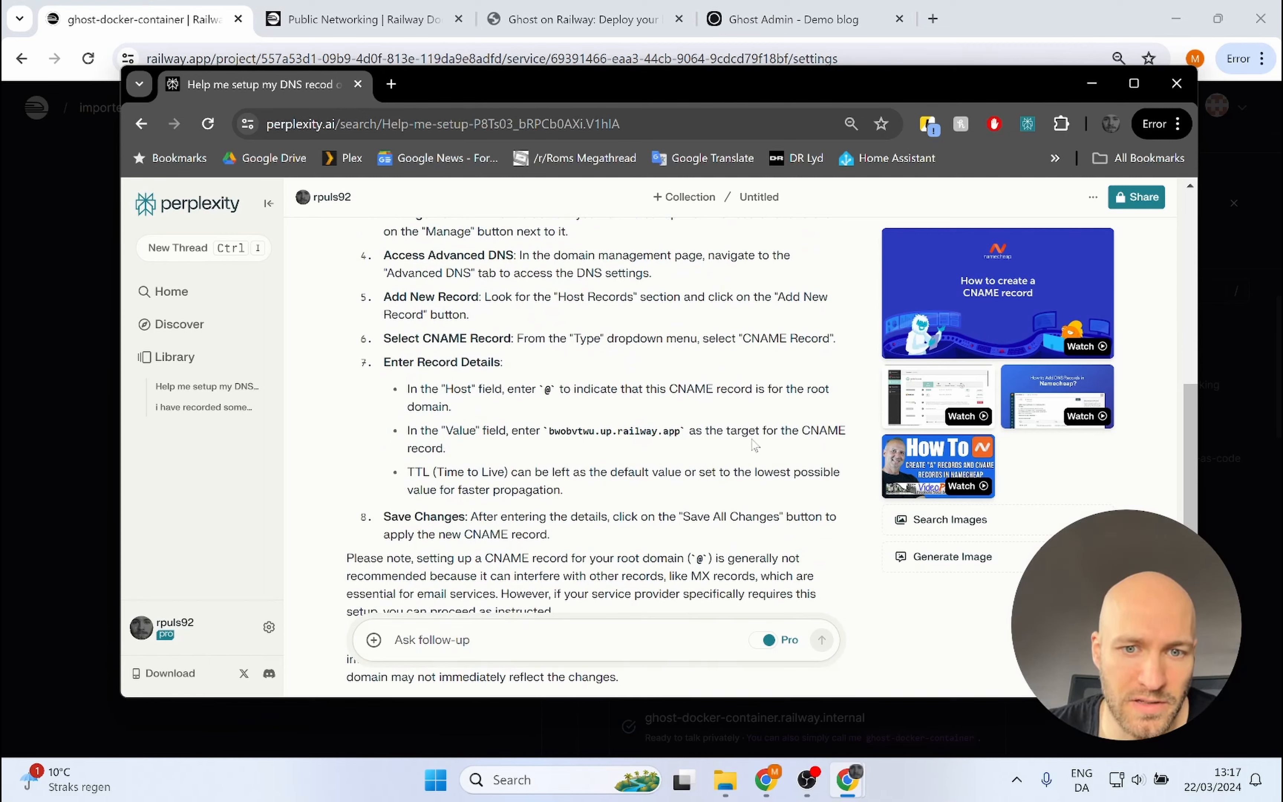
scroll(658, 333, down, 3)
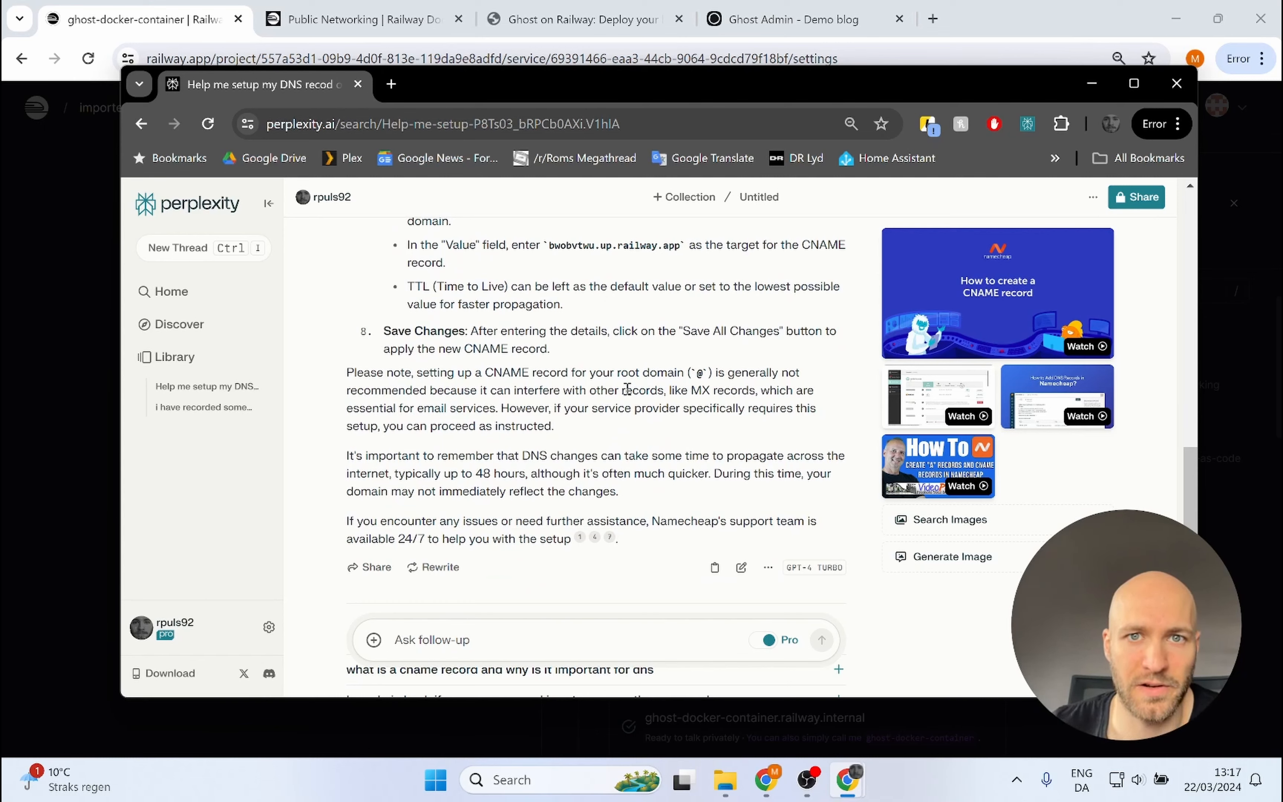
scroll(646, 364, down, 3)
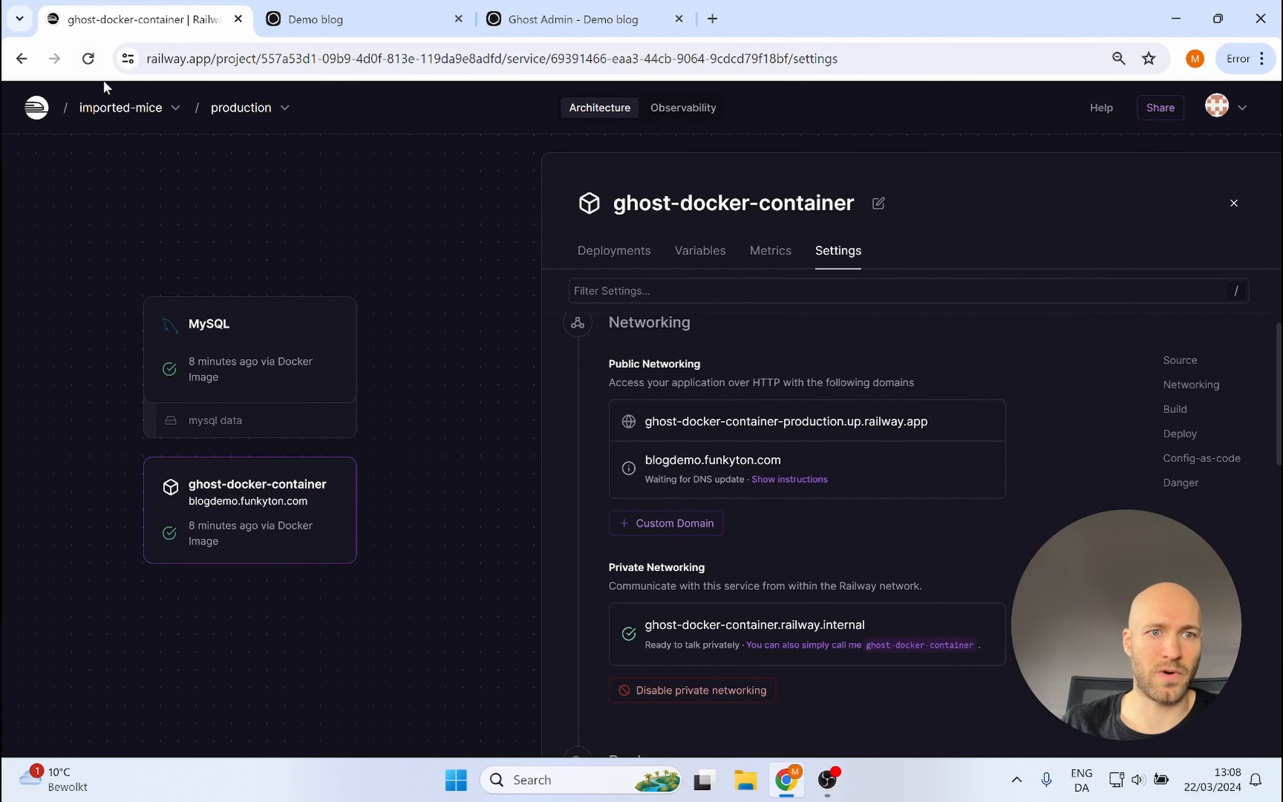
Go to the funkyton project's ghost service and scroll its Settings to Networking.
click(36, 113)
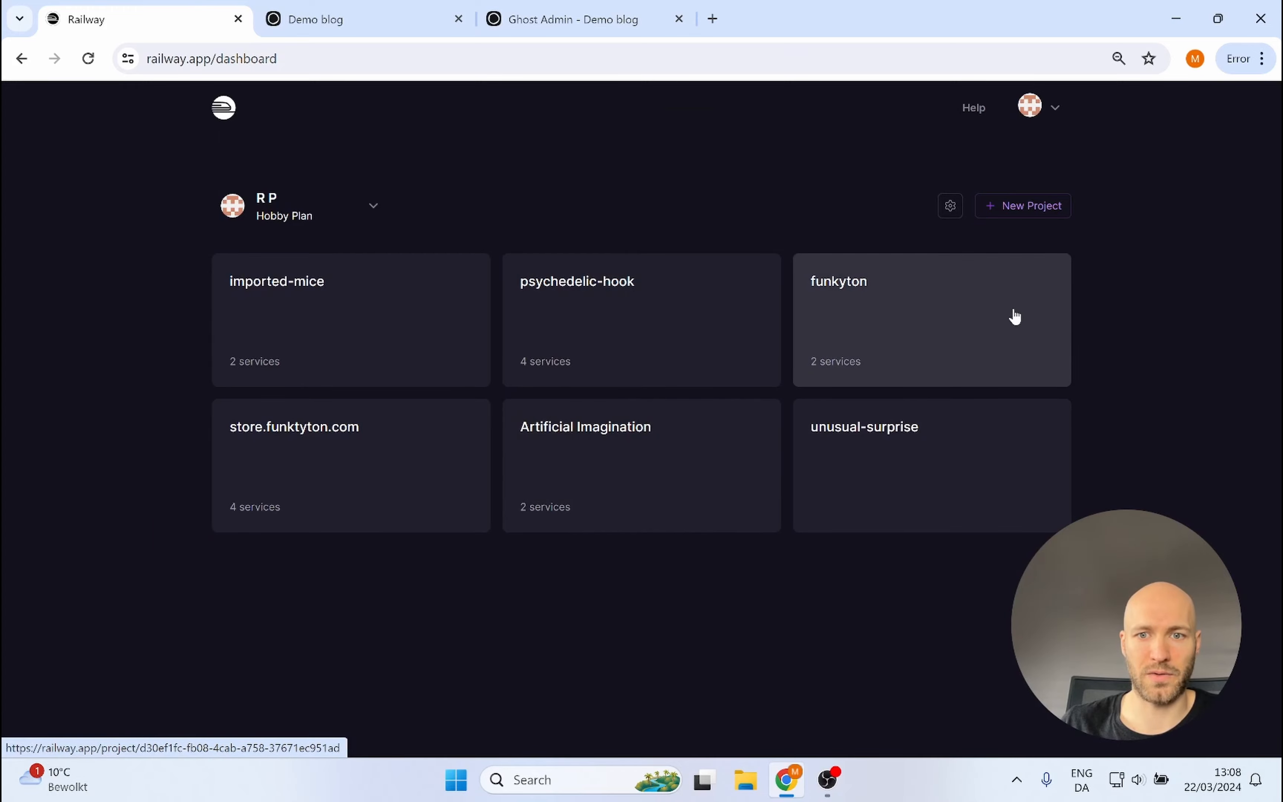
click(869, 315)
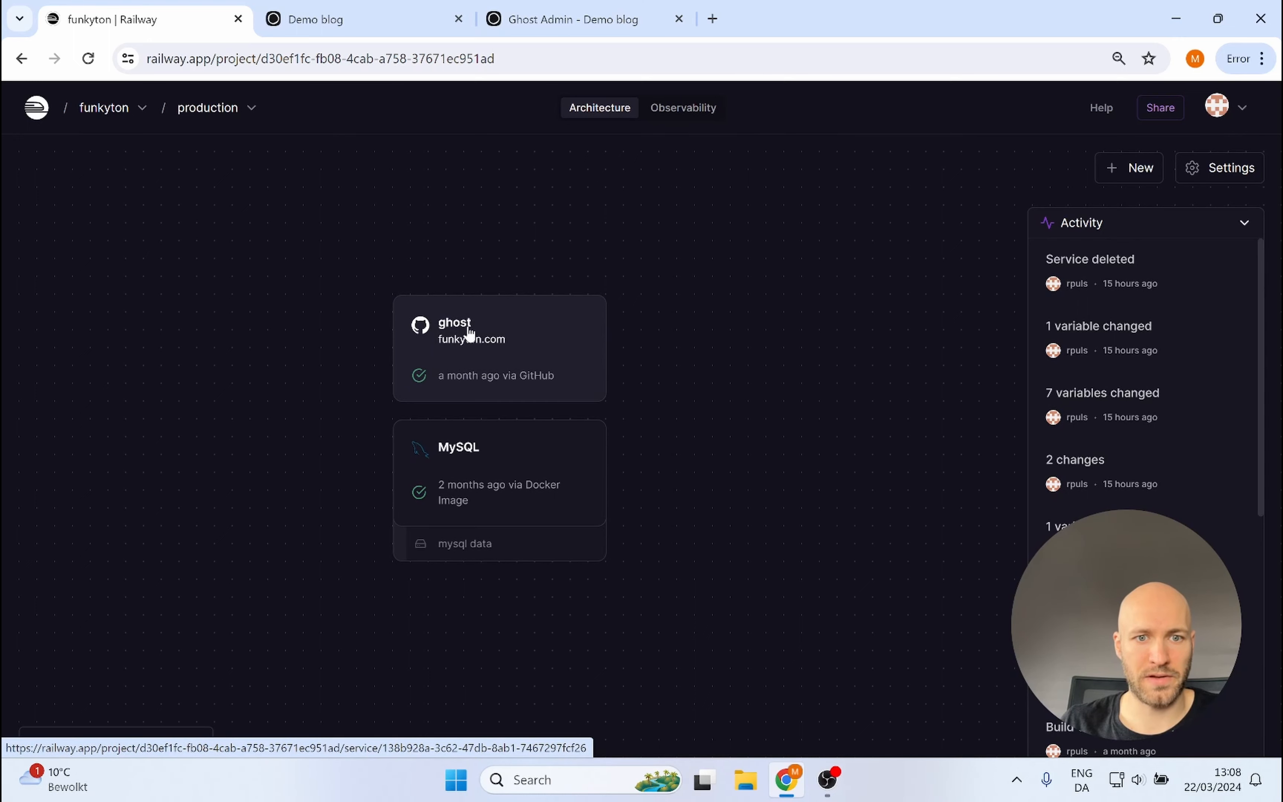
click(460, 345)
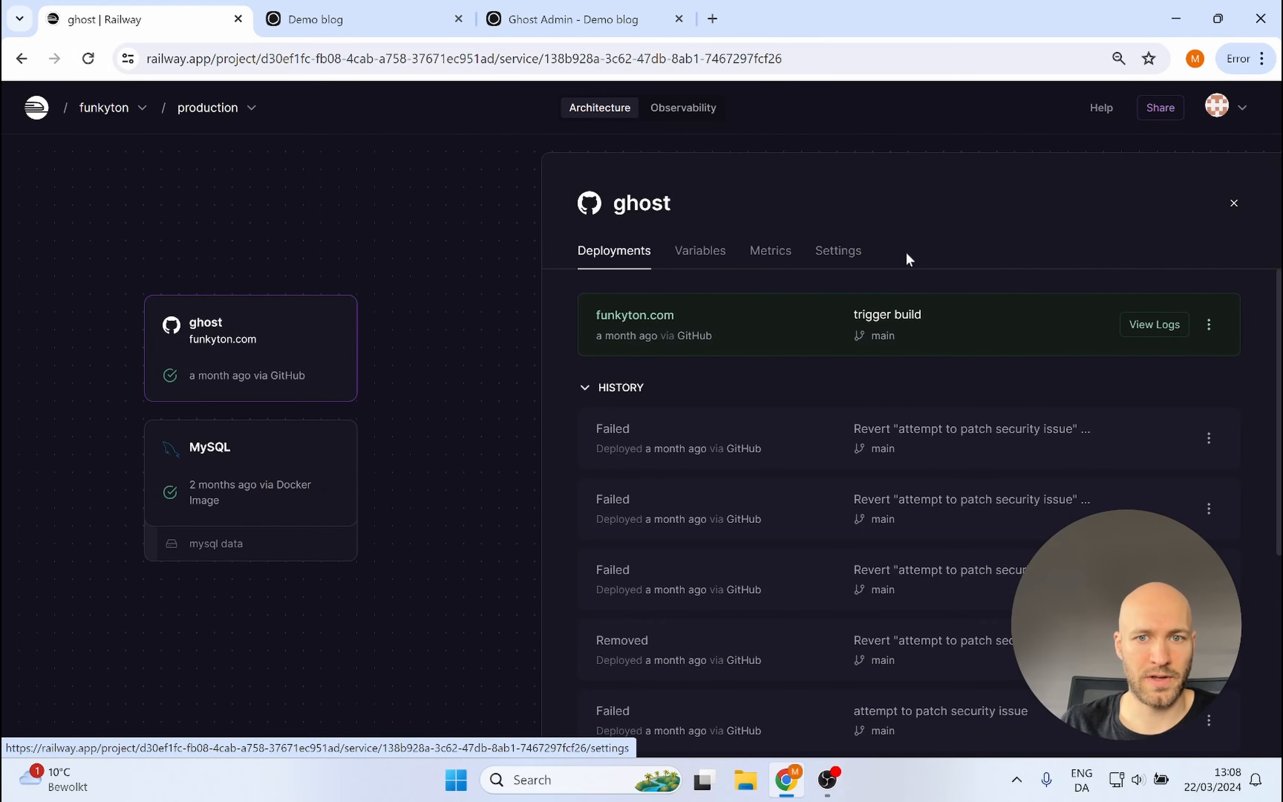
click(837, 250)
scroll(980, 334, down, 6)
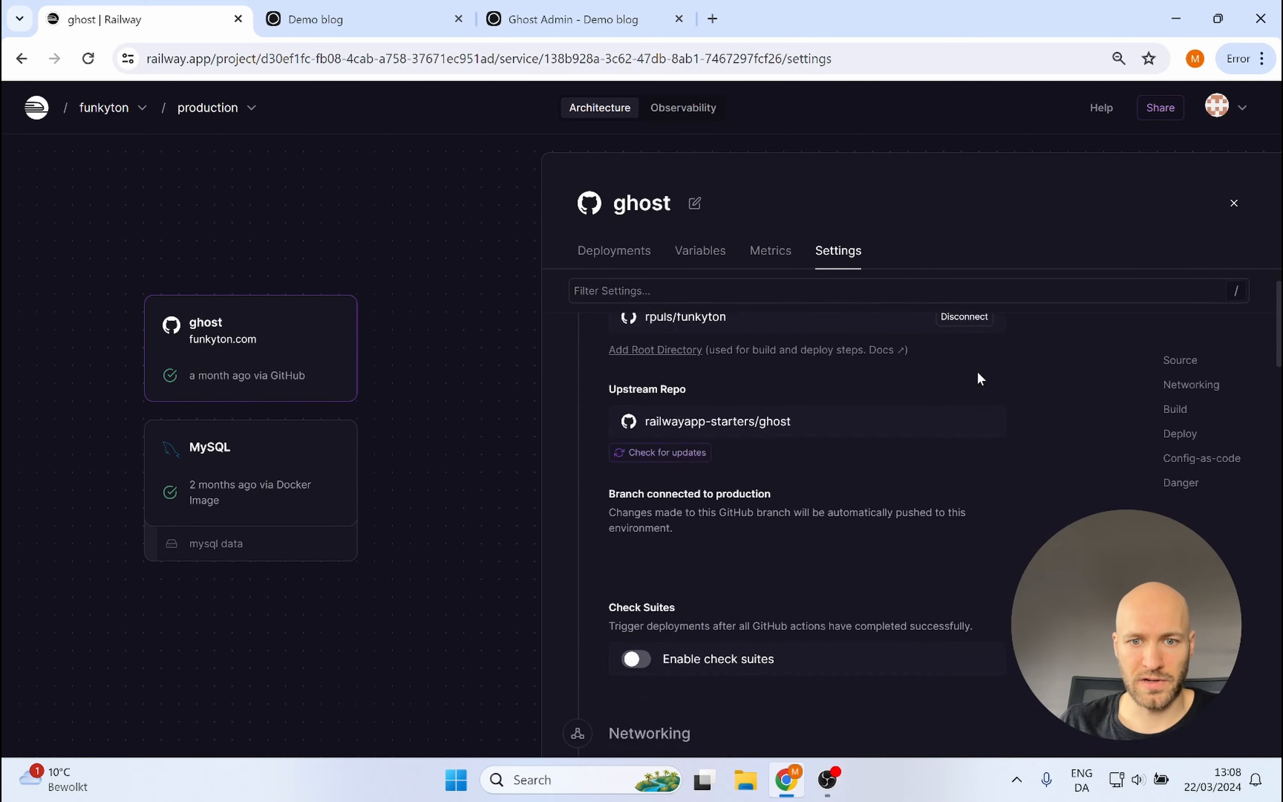